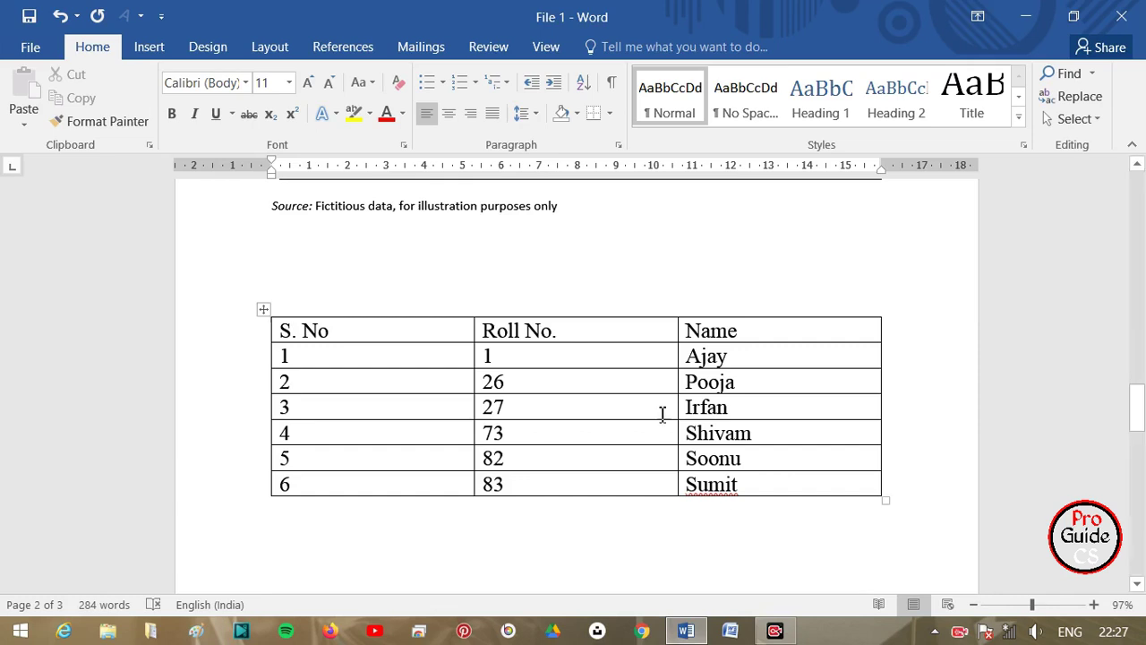
Step: On the Insert tab, check the Table options without adding one, then scroll to blank page 3
{"action": "left_click", "coordinate": [151, 46]}
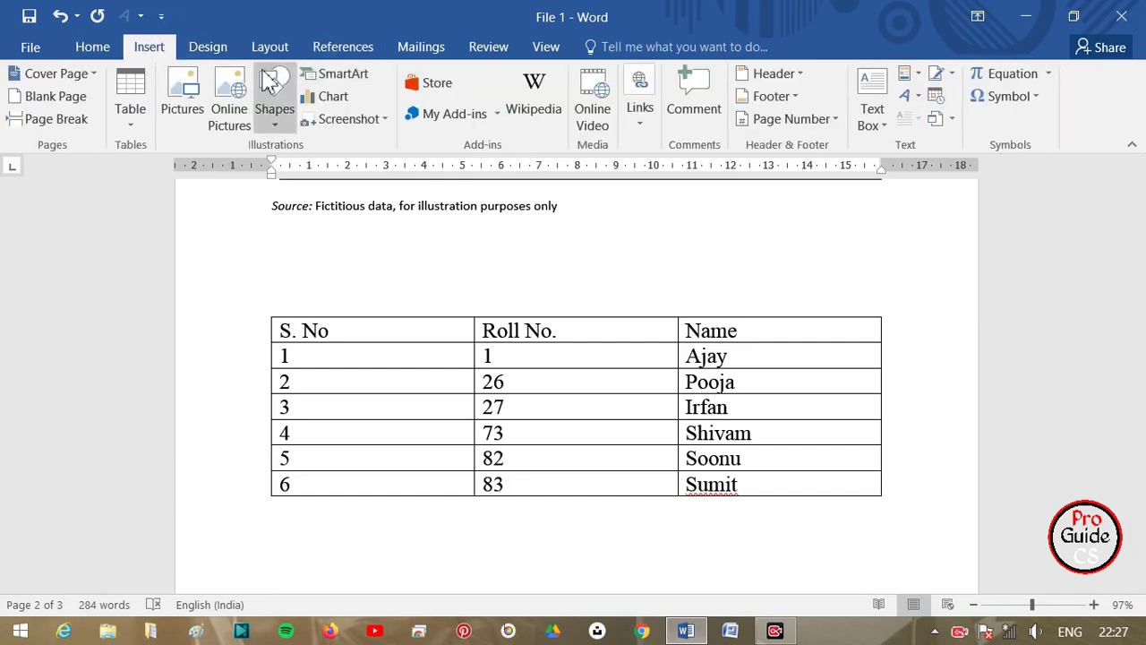
{"action": "left_click", "coordinate": [130, 109]}
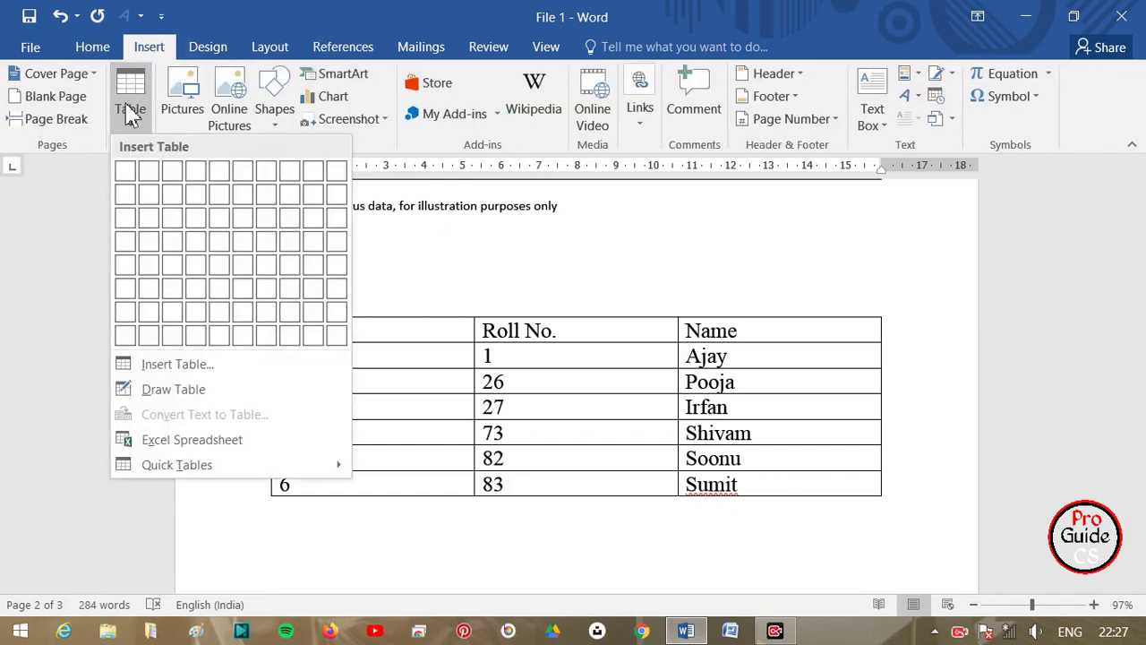
{"action": "left_click", "coordinate": [388, 332]}
{"action": "mouse_move", "coordinate": [573, 405]}
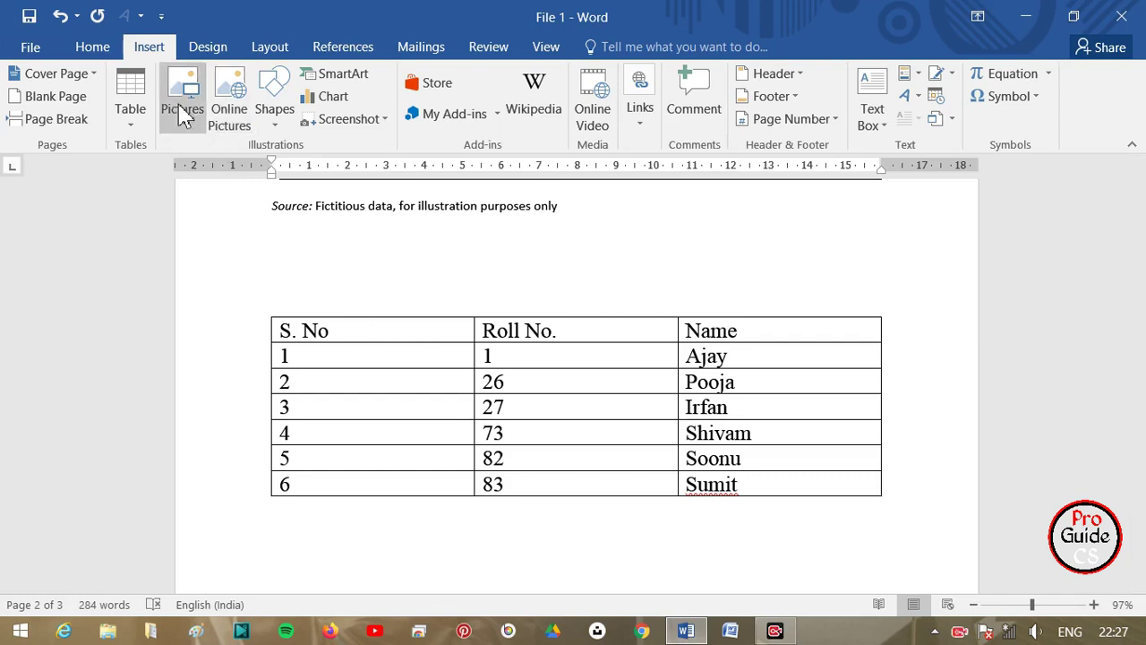
{"action": "scroll", "coordinate": [420, 407], "scroll_direction": "down", "scroll_amount": 1}
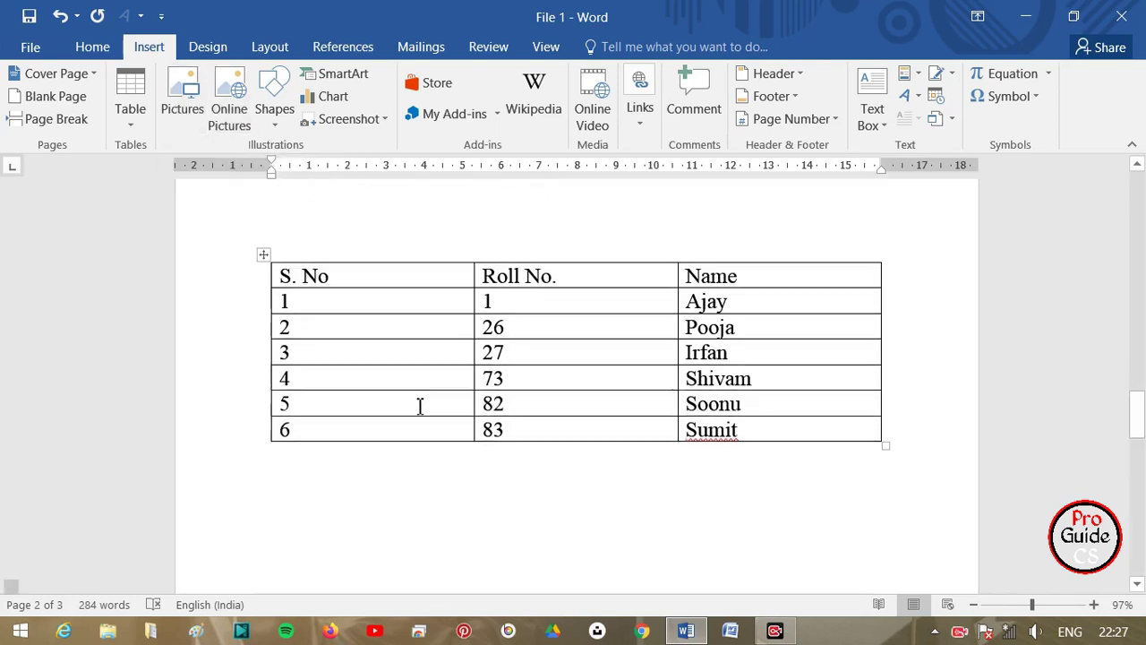
{"action": "scroll", "coordinate": [452, 482], "scroll_direction": "down", "scroll_amount": 2}
{"action": "scroll", "coordinate": [452, 483], "scroll_direction": "down", "scroll_amount": 2}
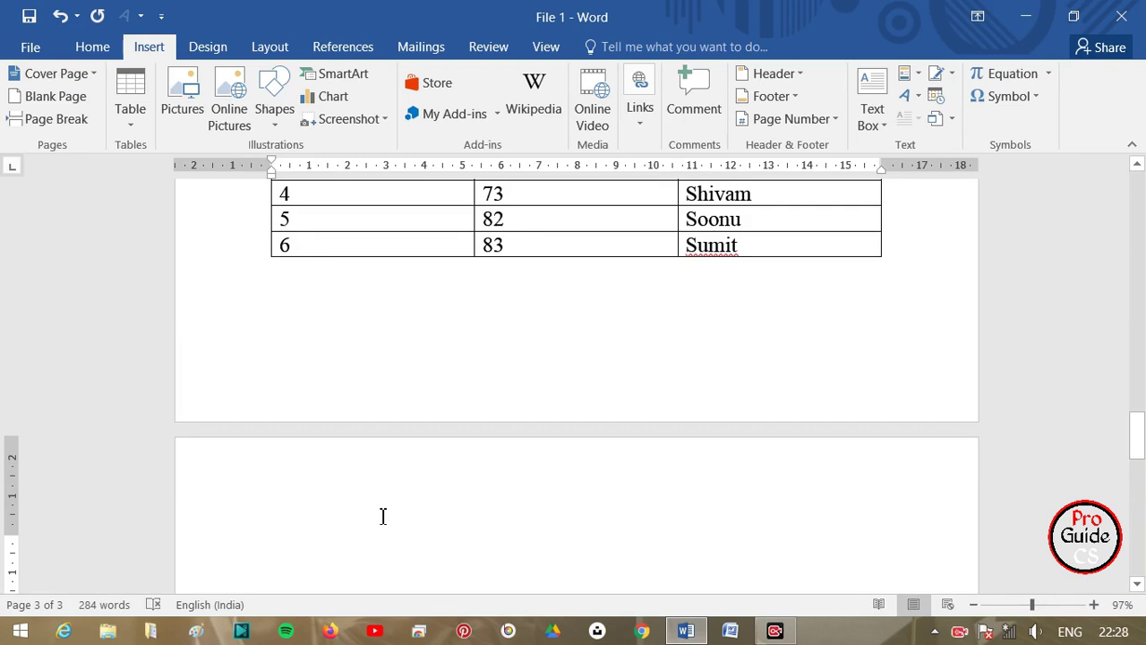
{"action": "scroll", "coordinate": [383, 515], "scroll_direction": "down", "scroll_amount": 2}
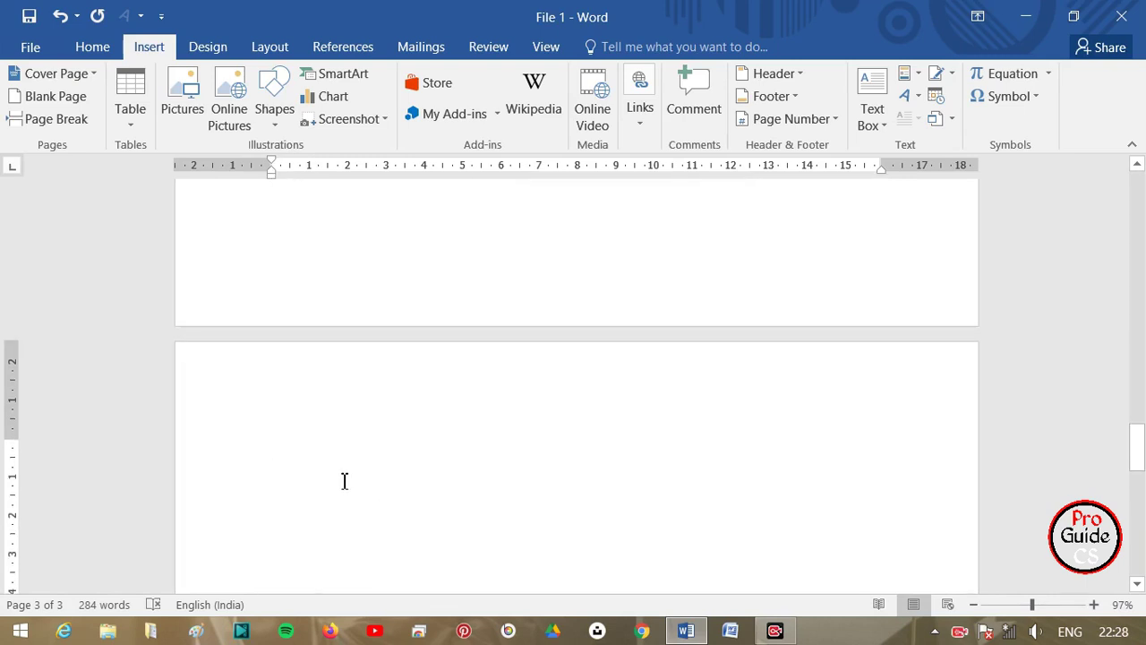
{"action": "scroll", "coordinate": [344, 481], "scroll_direction": "down", "scroll_amount": 1}
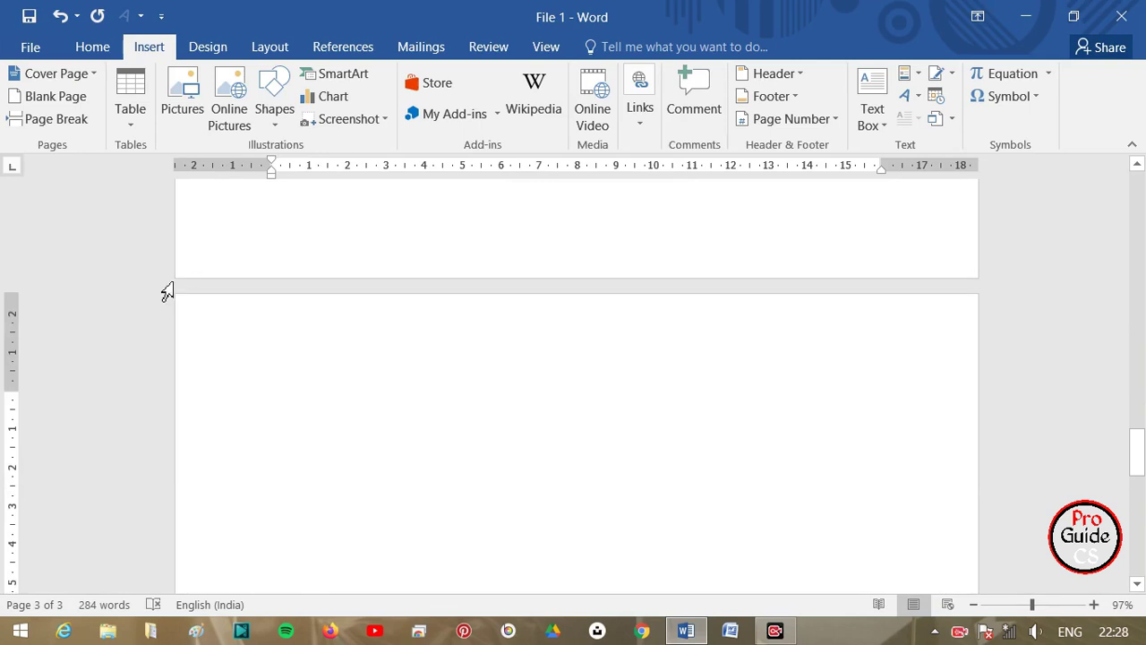
Step: Insert picture 6133807_L, the boy in red glasses, from the Wallpaper folder onto page 3
{"action": "left_click", "coordinate": [184, 104]}
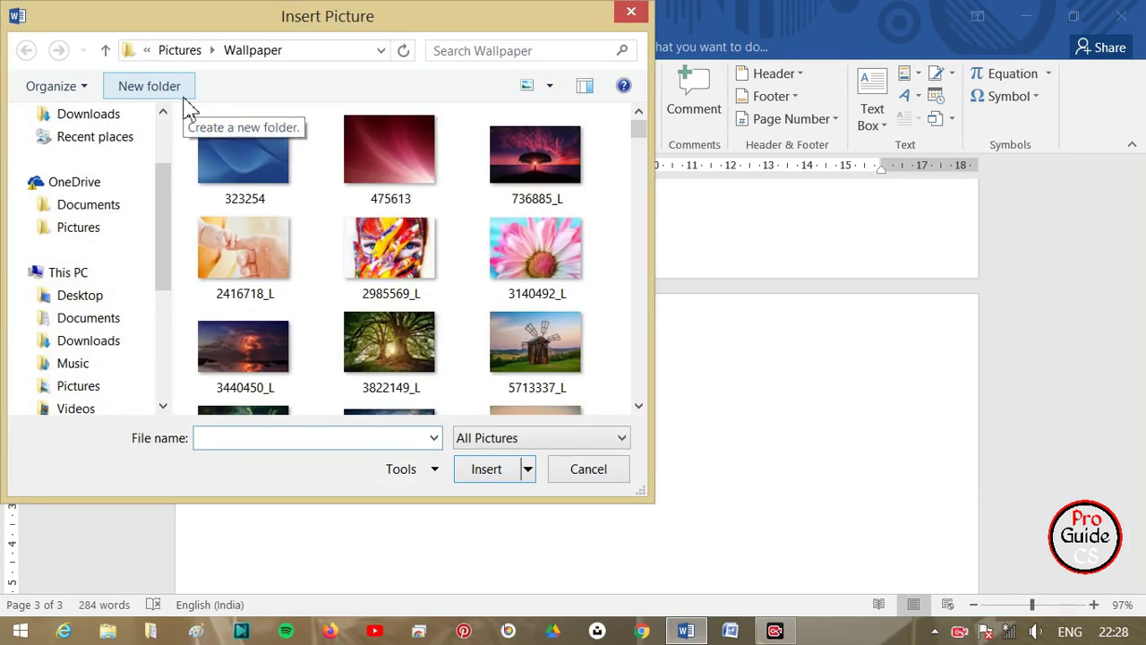
{"action": "left_click_drag", "start_coordinate": [166, 274], "coordinate": [166, 328]}
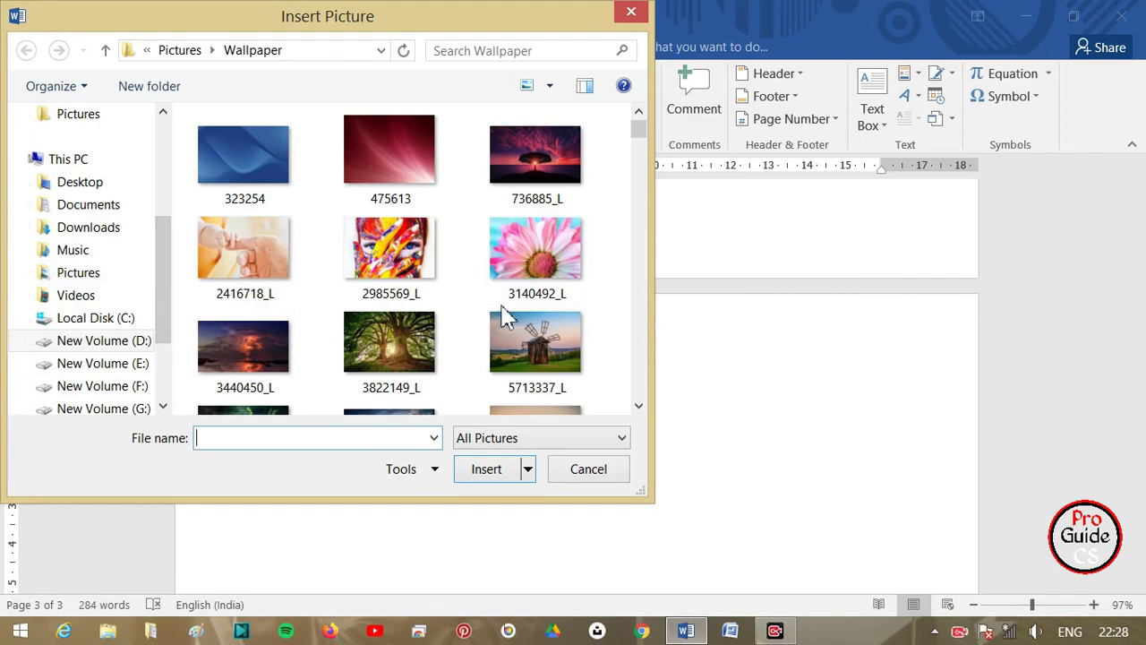
{"action": "left_click", "coordinate": [549, 243]}
{"action": "scroll", "coordinate": [553, 244], "scroll_direction": "down", "scroll_amount": 2}
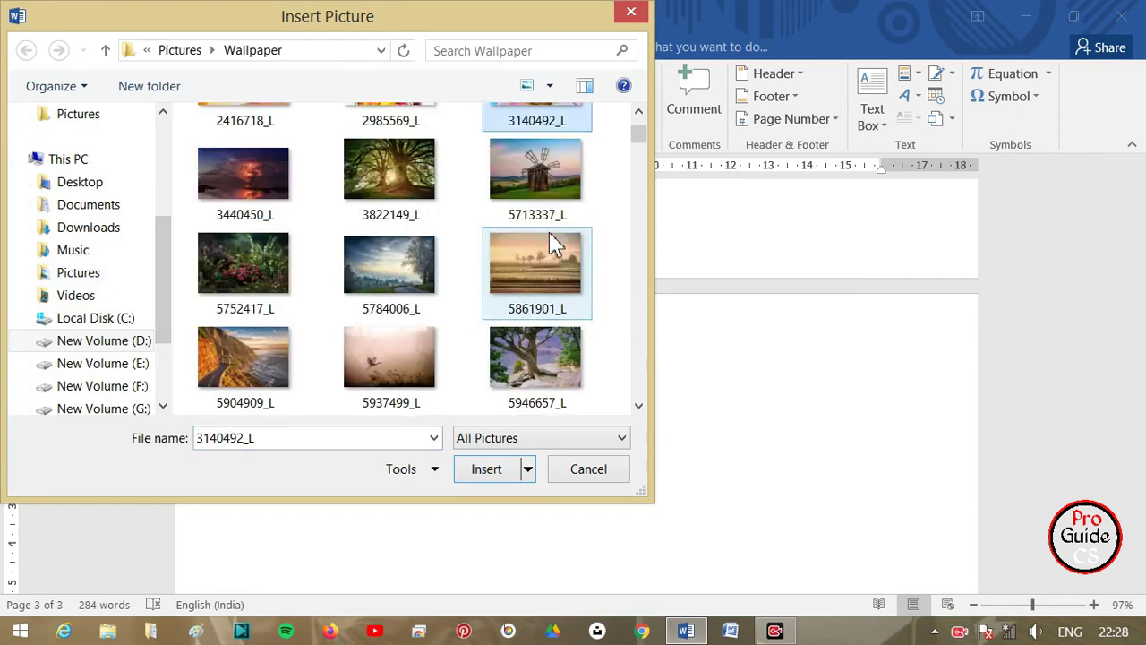
{"action": "scroll", "coordinate": [553, 243], "scroll_direction": "down", "scroll_amount": 4}
{"action": "left_click", "coordinate": [548, 381]}
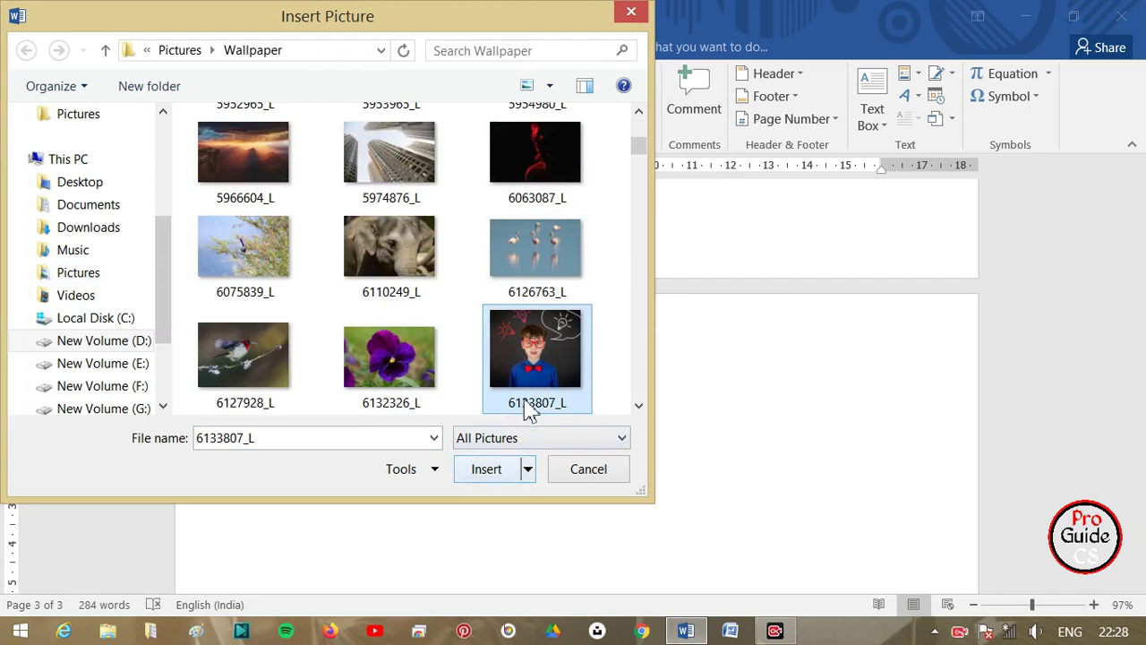
{"action": "double_click", "coordinate": [540, 378]}
{"action": "scroll", "coordinate": [564, 378], "scroll_direction": "down", "scroll_amount": 2}
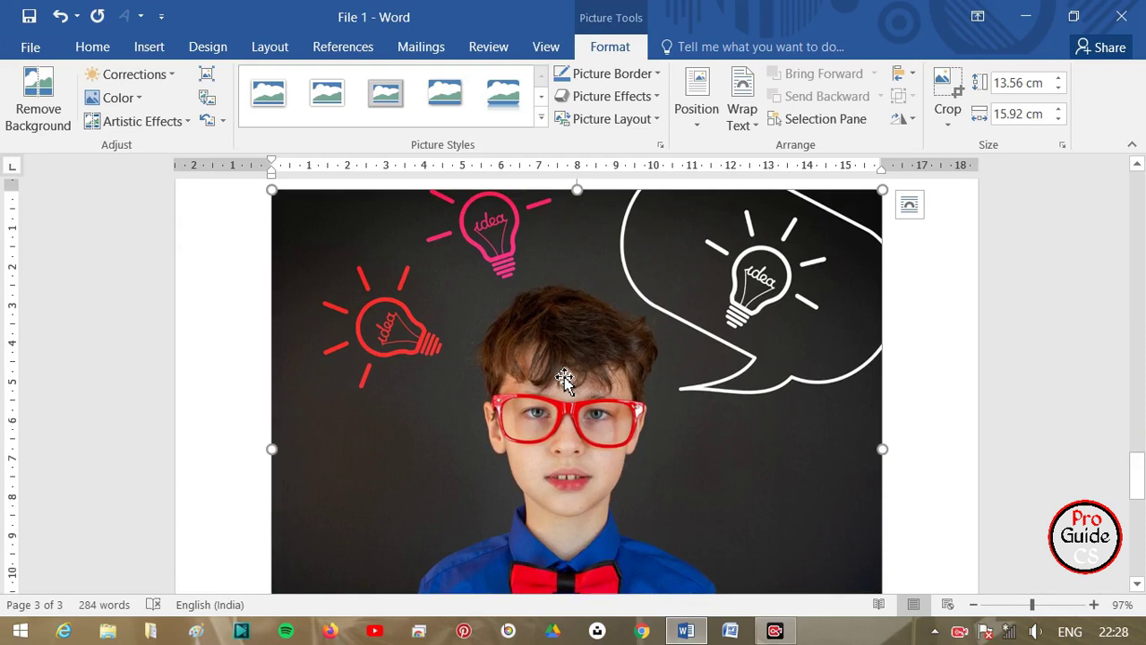
Step: Resize the boy photo from its corner to 11.76 × 13.81 cm and select it again
{"action": "scroll", "coordinate": [460, 327], "scroll_direction": "down", "scroll_amount": 1}
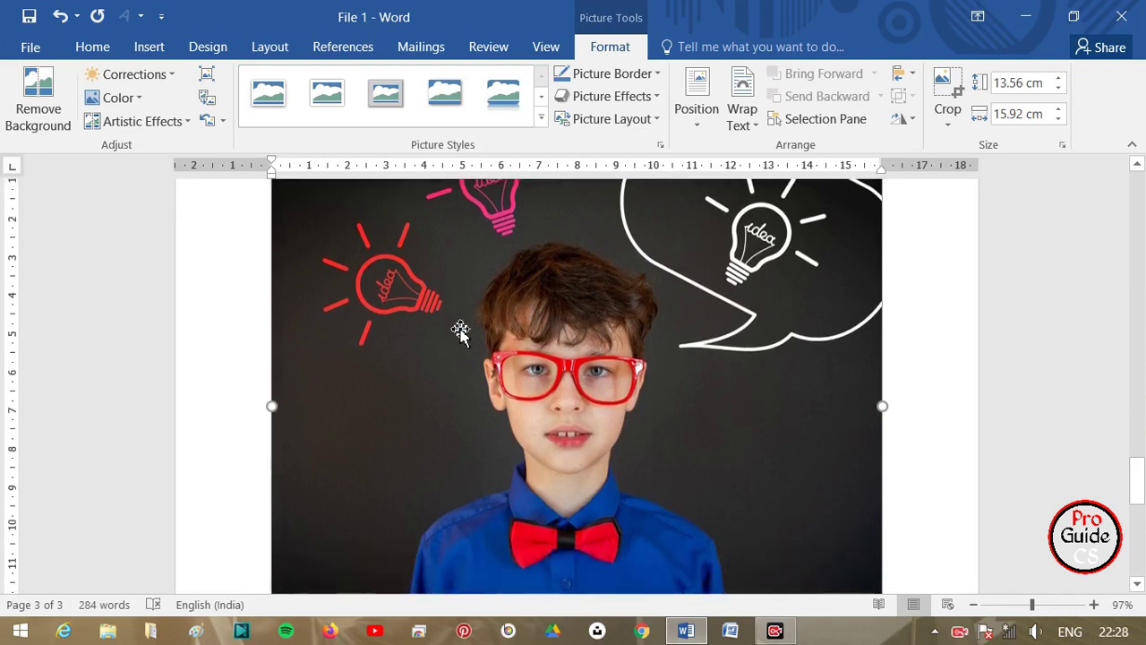
{"action": "scroll", "coordinate": [460, 328], "scroll_direction": "down", "scroll_amount": 2}
{"action": "scroll", "coordinate": [251, 238], "scroll_direction": "up", "scroll_amount": 4}
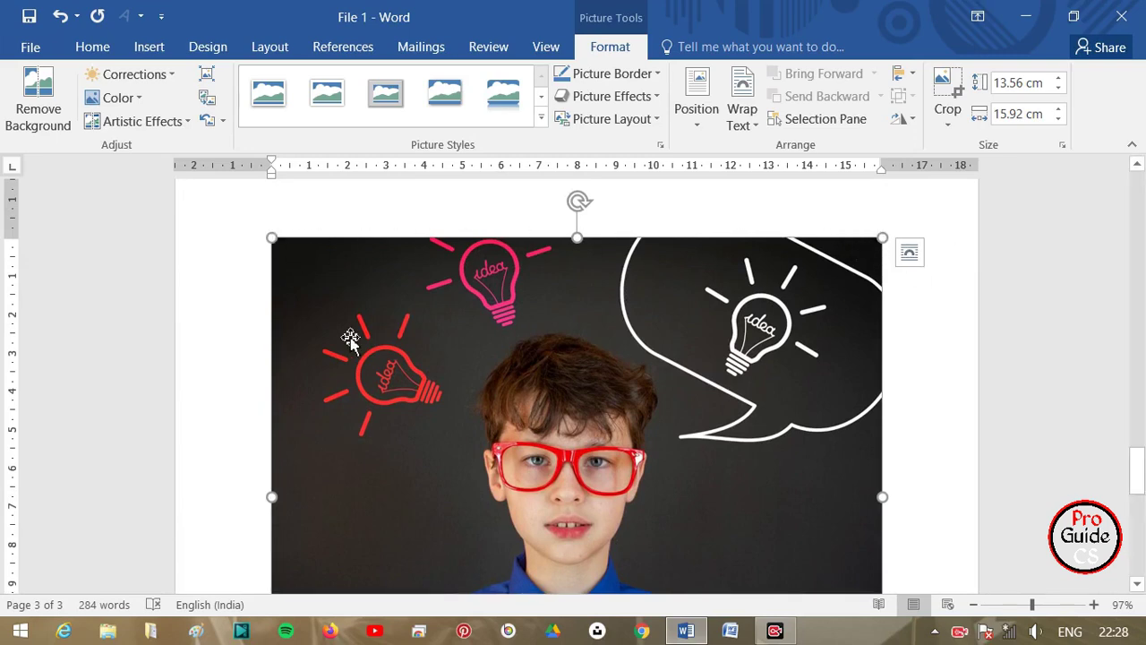
{"action": "scroll", "coordinate": [367, 376], "scroll_direction": "down", "scroll_amount": 6}
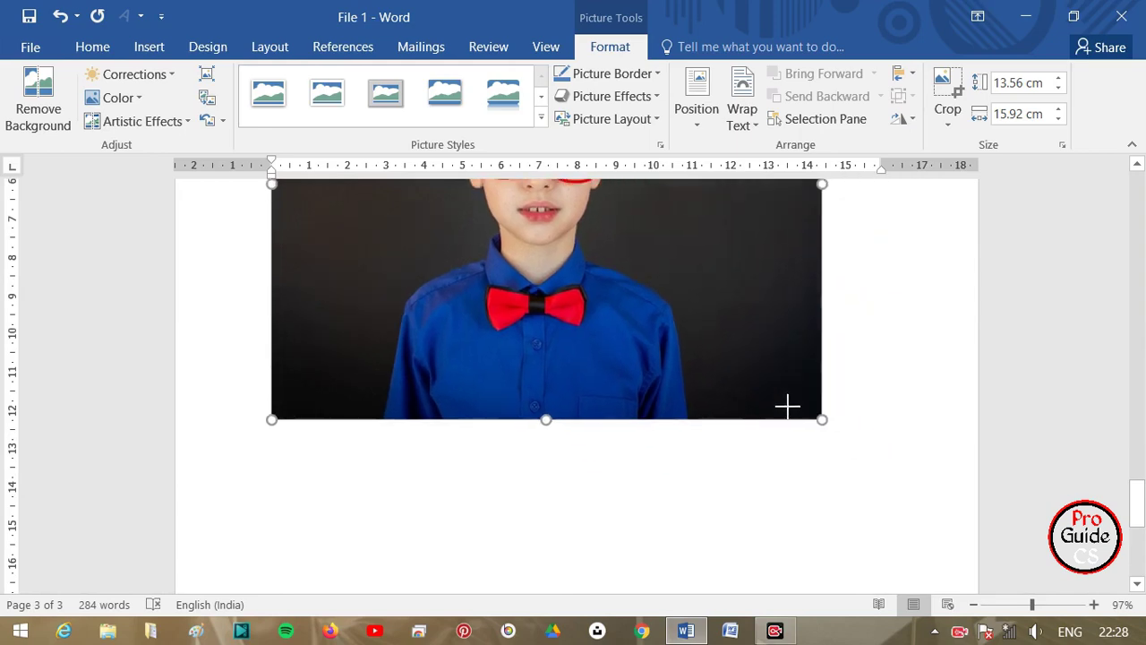
{"action": "left_click_drag", "start_coordinate": [881, 472], "coordinate": [800, 400]}
{"action": "left_click", "coordinate": [899, 427]}
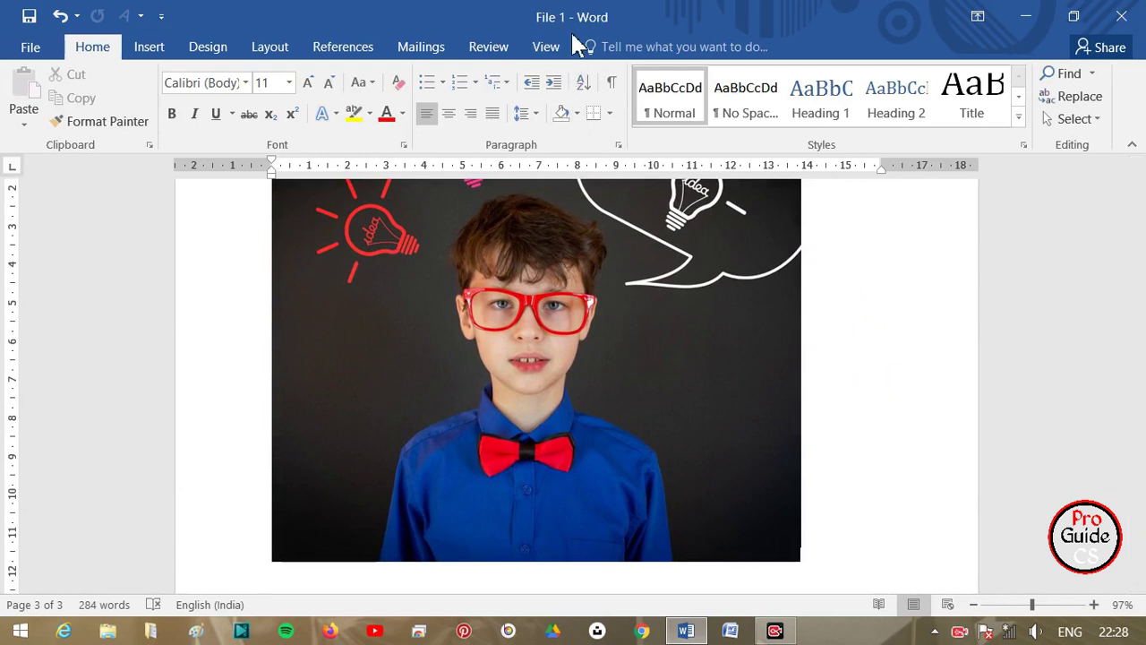
{"action": "left_click", "coordinate": [620, 333]}
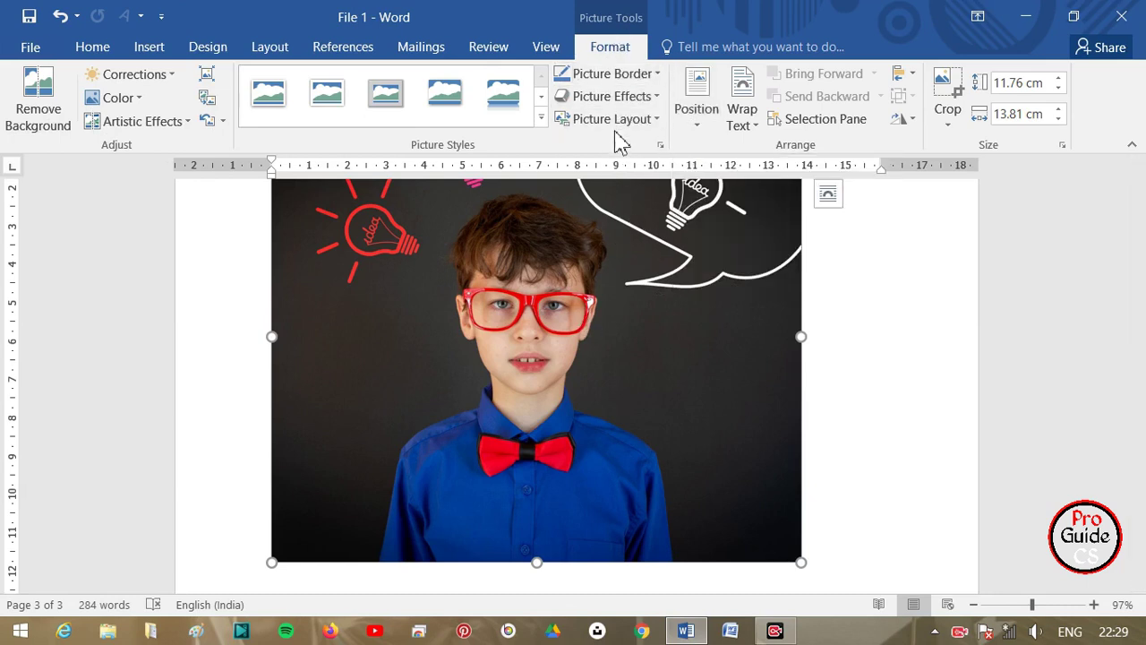
{"action": "mouse_move", "coordinate": [38, 100]}
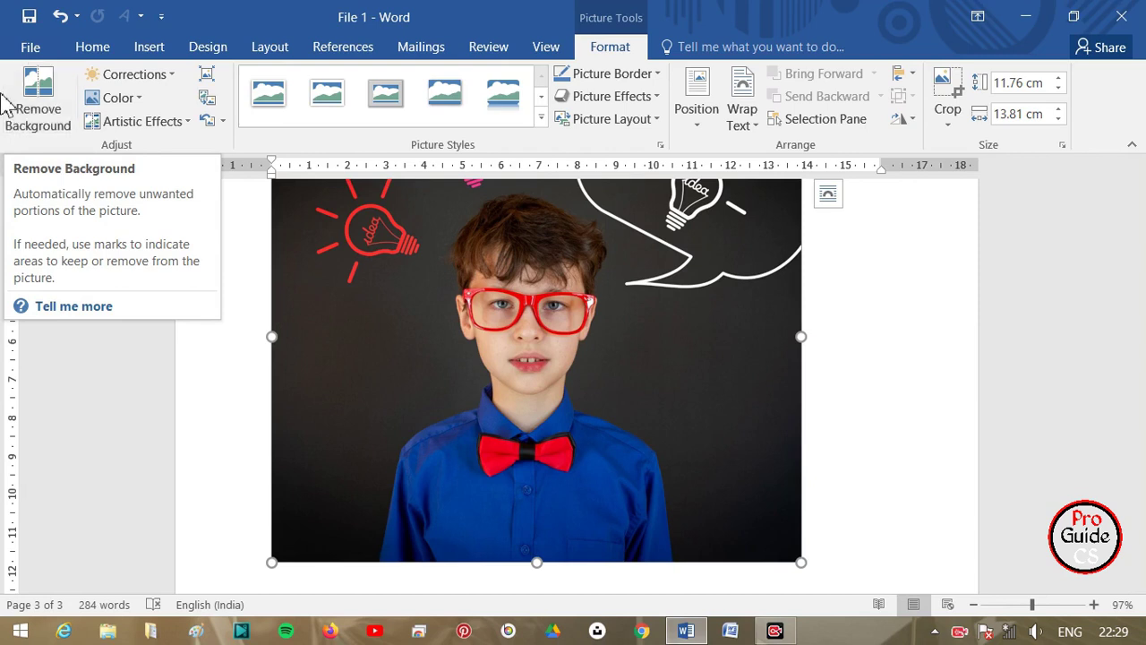
{"action": "left_click", "coordinate": [32, 119]}
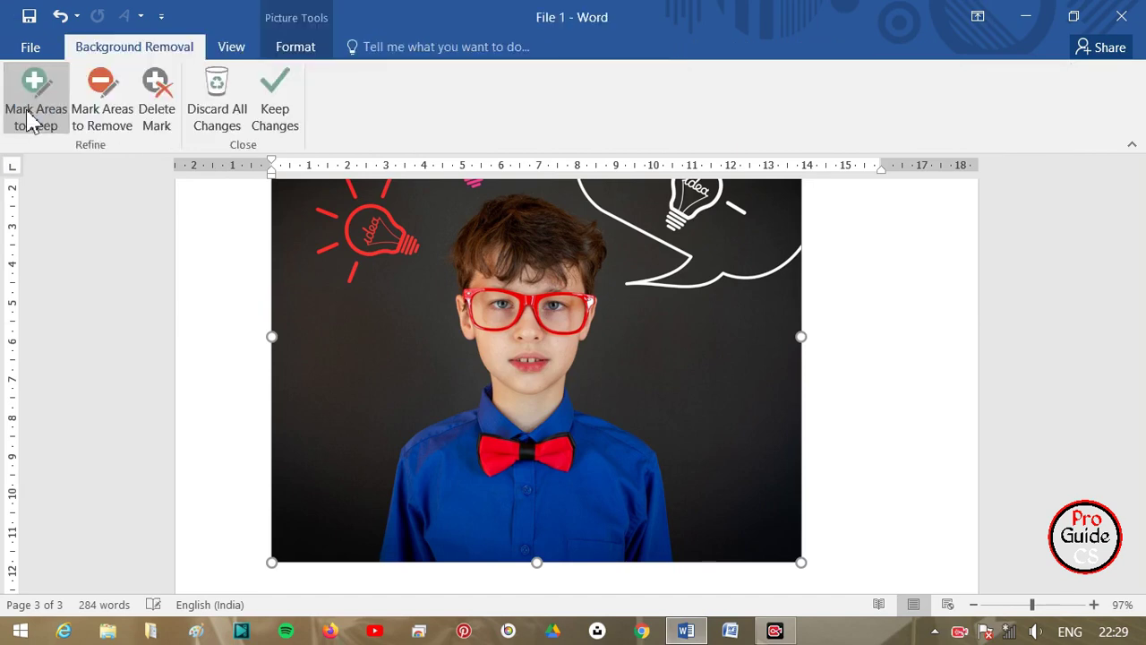
{"action": "left_click", "coordinate": [277, 102]}
{"action": "left_click", "coordinate": [889, 396]}
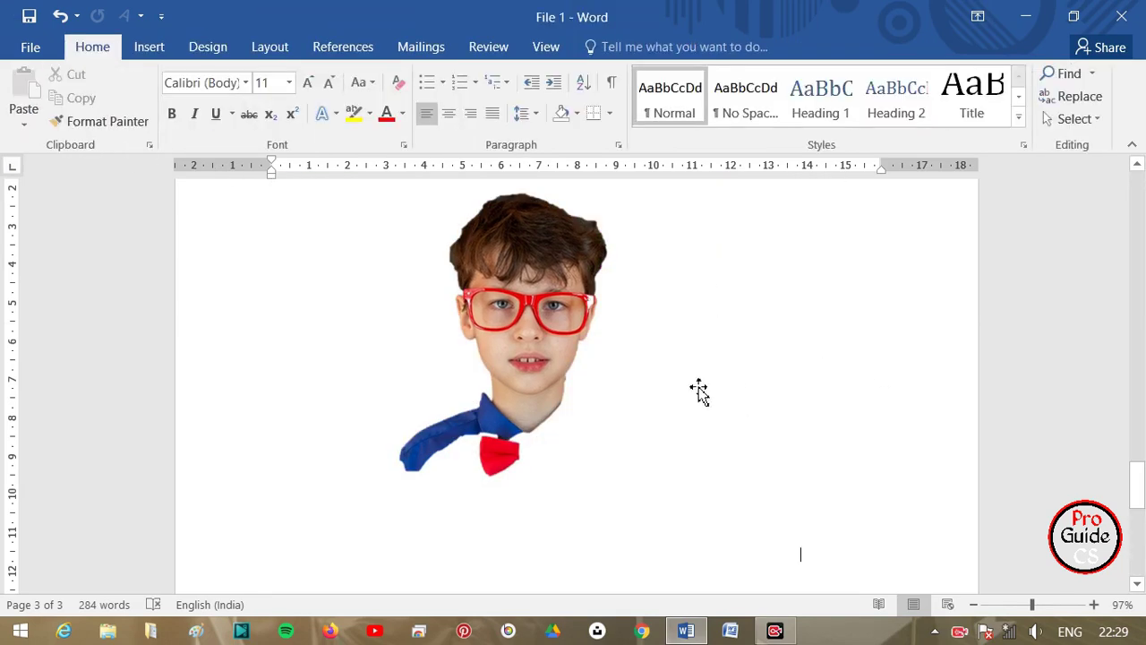
{"action": "left_click", "coordinate": [551, 343]}
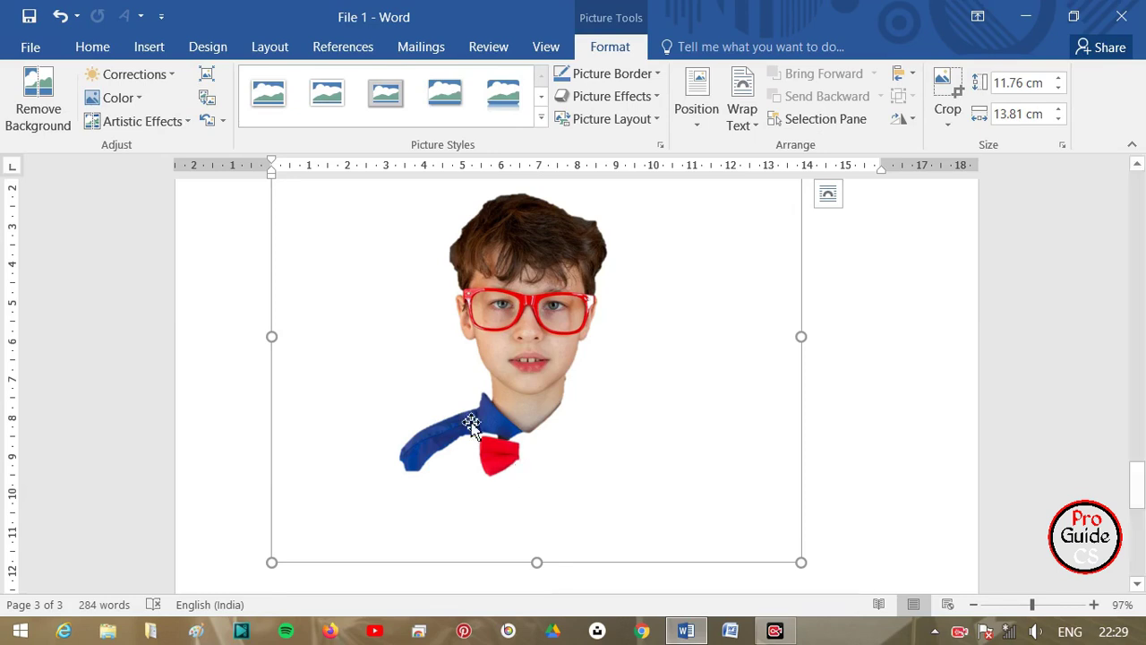
{"action": "left_click_drag", "start_coordinate": [441, 422], "coordinate": [448, 429]}
{"action": "key", "text": "ctrl+z"}
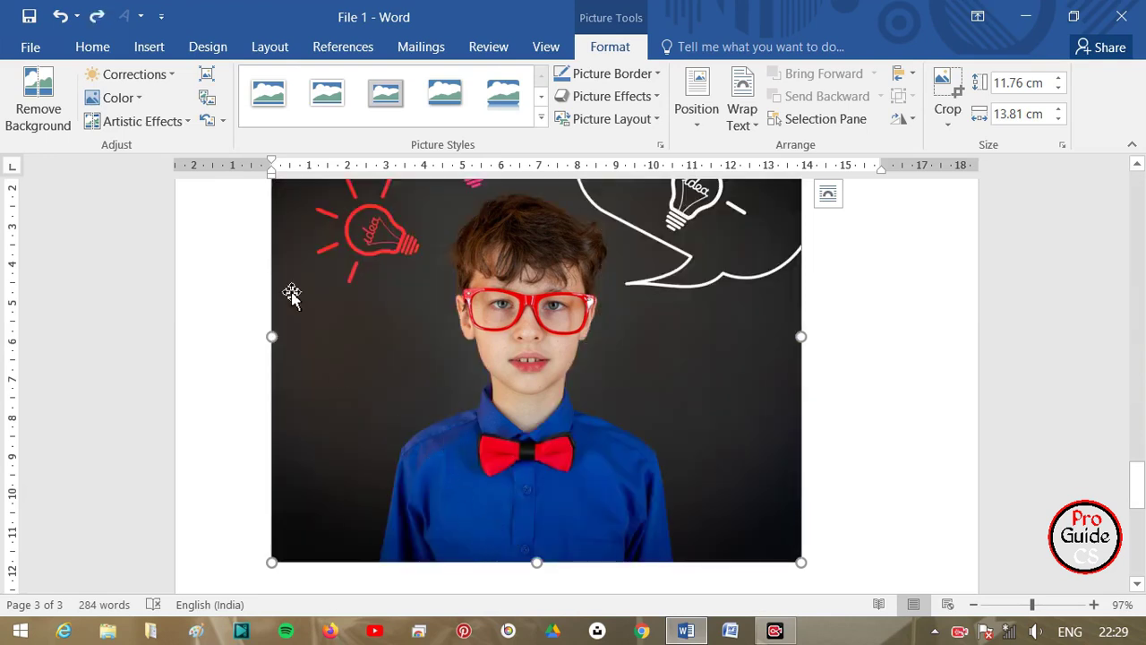
Step: Apply the Brightness +20%, Contrast +40% correction preset to the boy photo
{"action": "left_click", "coordinate": [163, 77]}
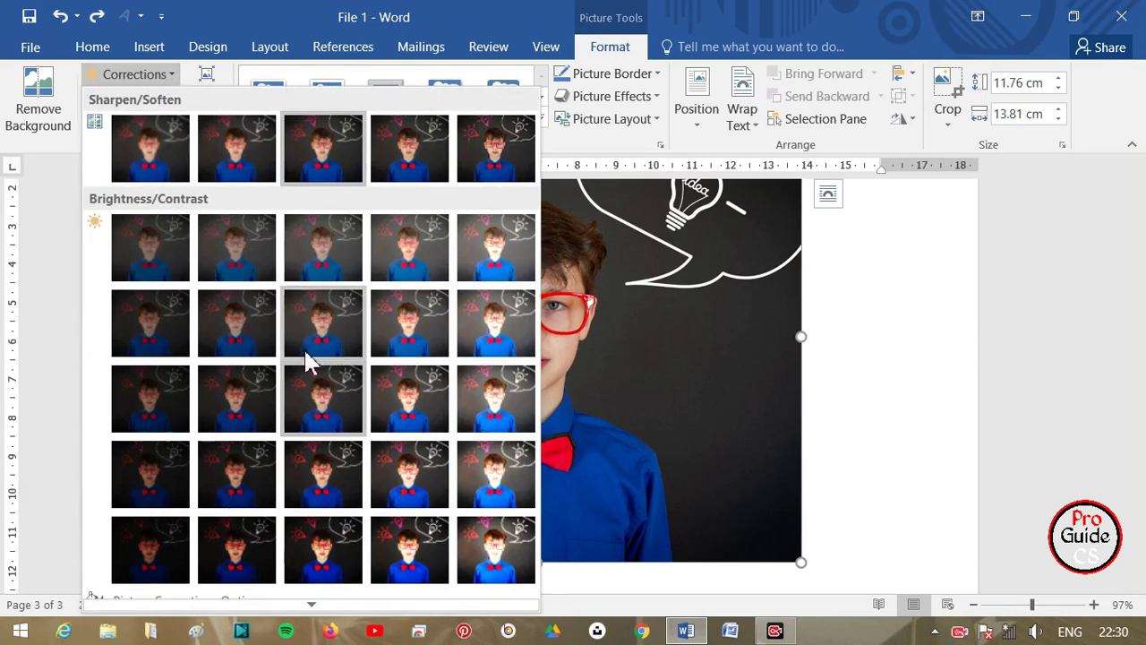
{"action": "left_click", "coordinate": [340, 420]}
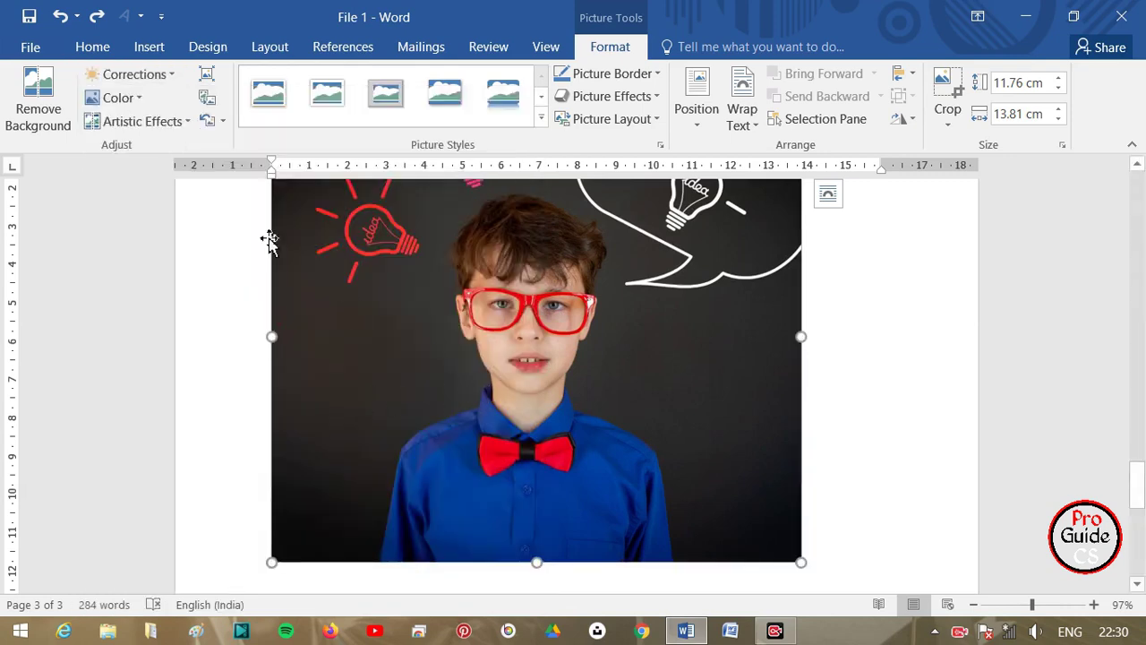
{"action": "left_click", "coordinate": [170, 77]}
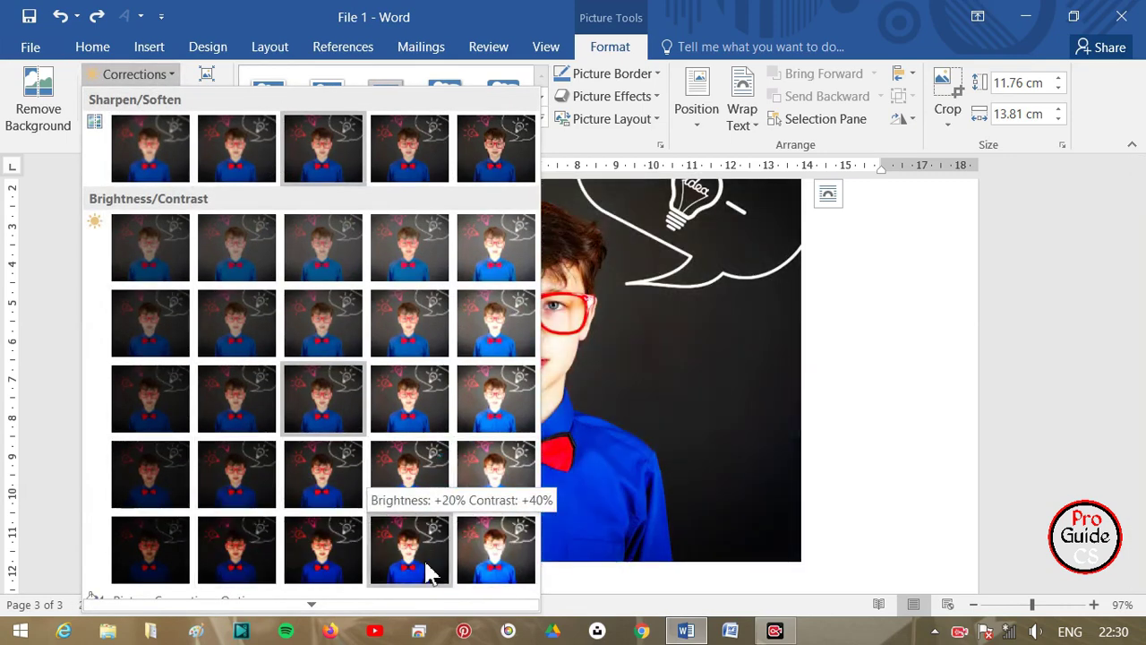
{"action": "left_click", "coordinate": [429, 562]}
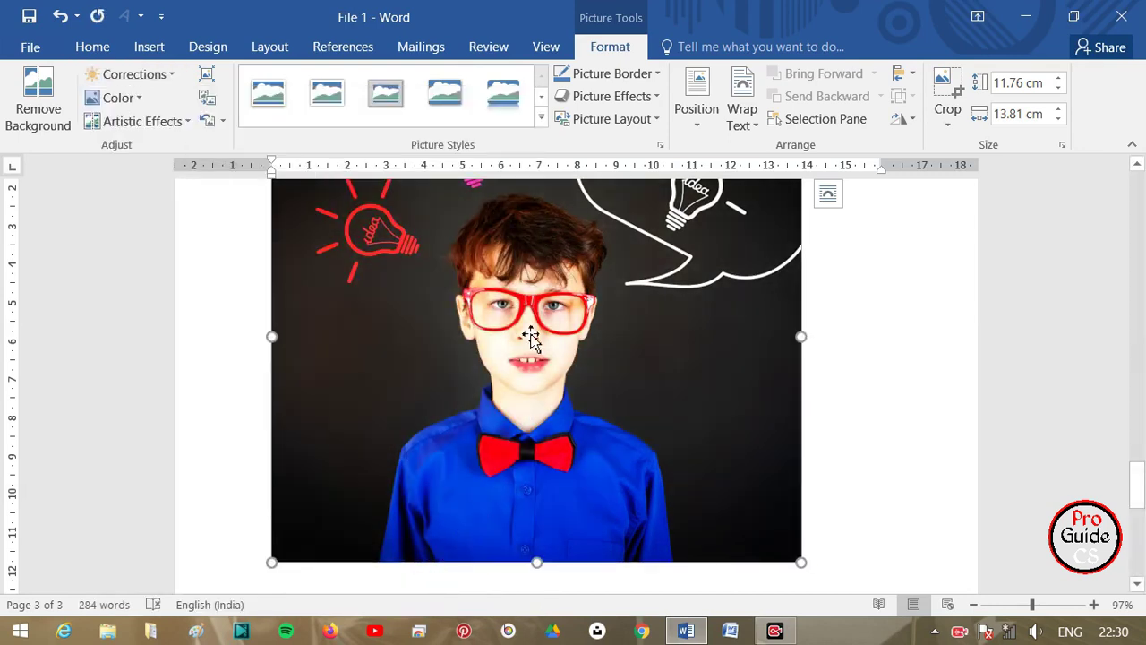
Step: In Picture Corrections Options, set sharpness -6%, brightness 10% and contrast -4%, then close the pane
{"action": "left_click", "coordinate": [169, 76]}
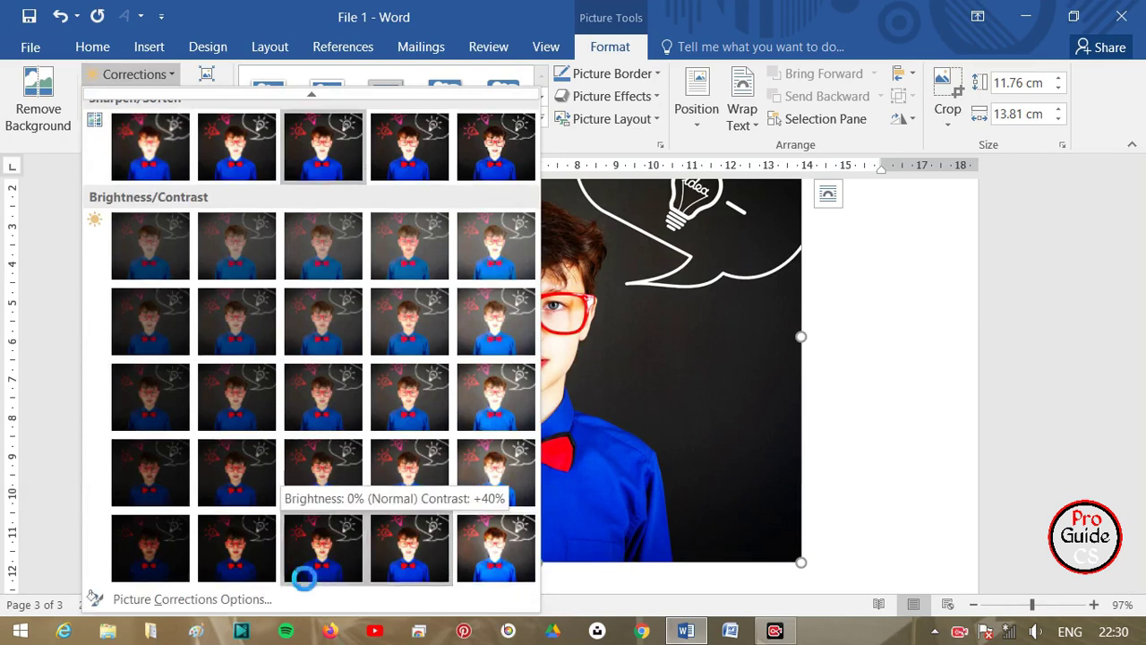
{"action": "left_click", "coordinate": [178, 602]}
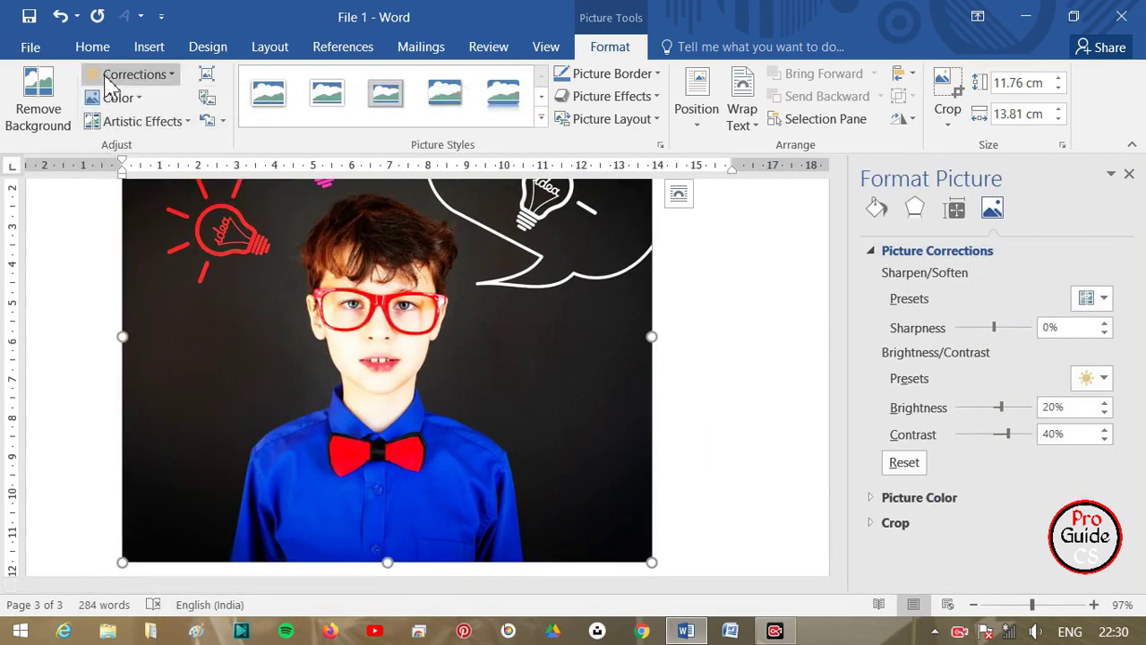
{"action": "left_click", "coordinate": [135, 75]}
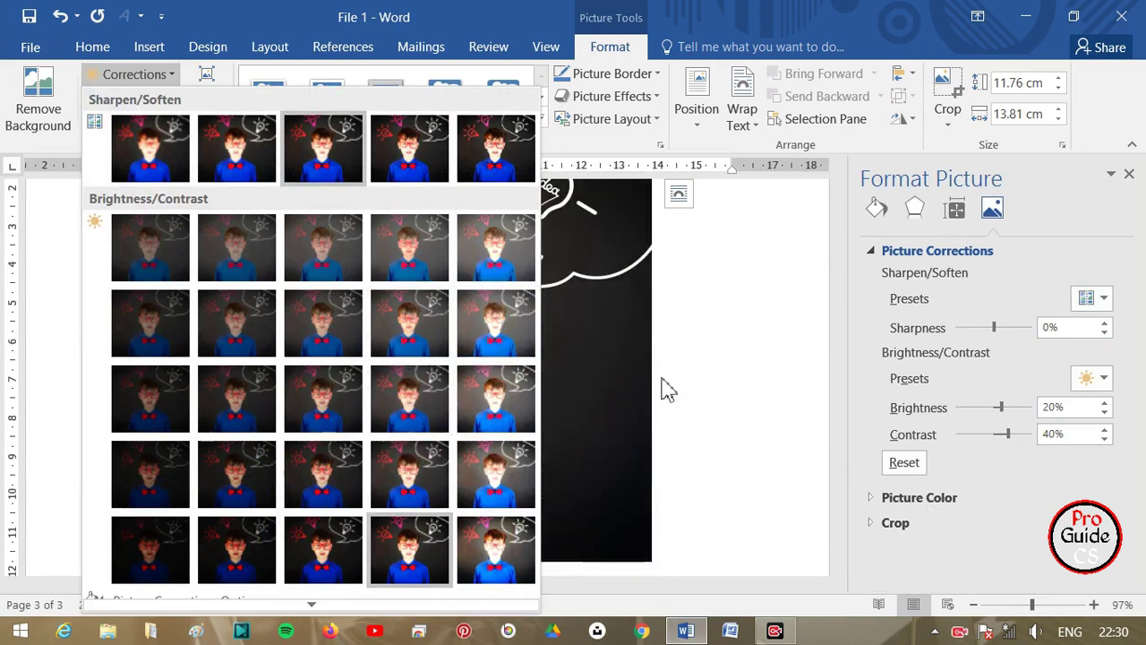
{"action": "left_click", "coordinate": [887, 284]}
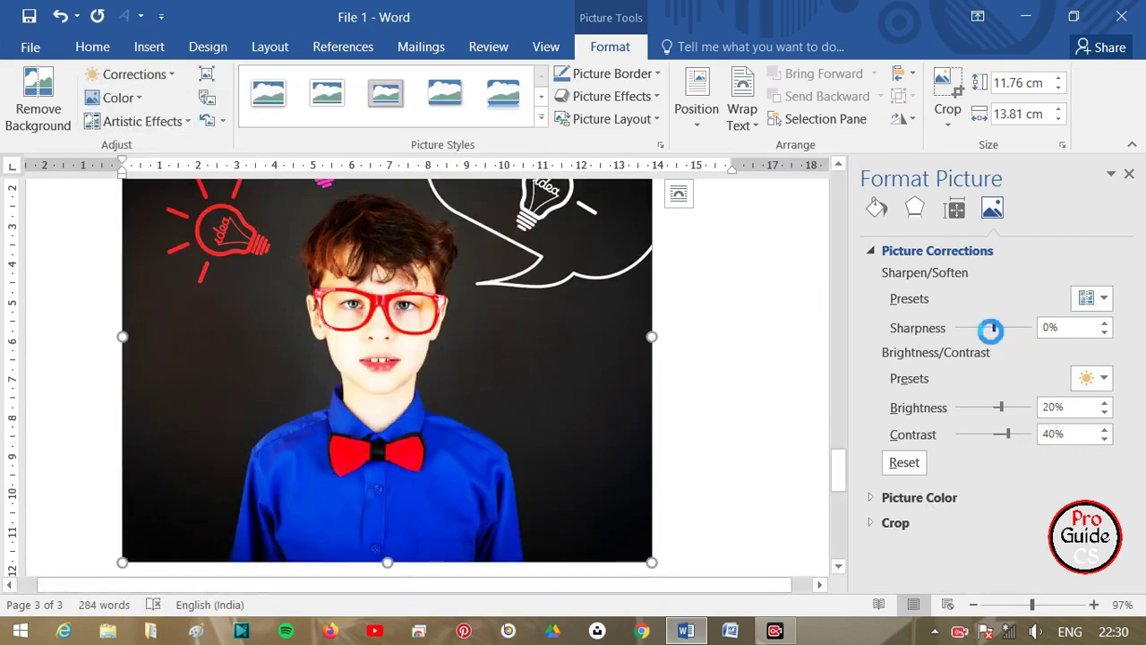
{"action": "left_click_drag", "start_coordinate": [993, 328], "coordinate": [991, 328]}
{"action": "left_click_drag", "start_coordinate": [999, 407], "coordinate": [992, 434]}
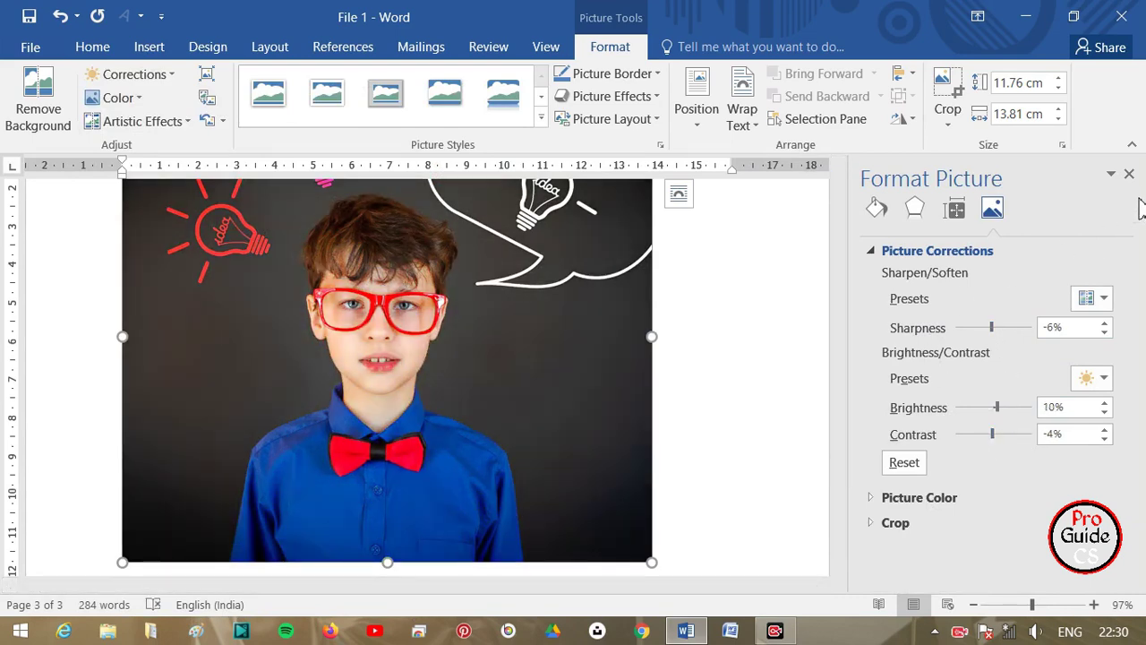
{"action": "left_click", "coordinate": [1129, 174]}
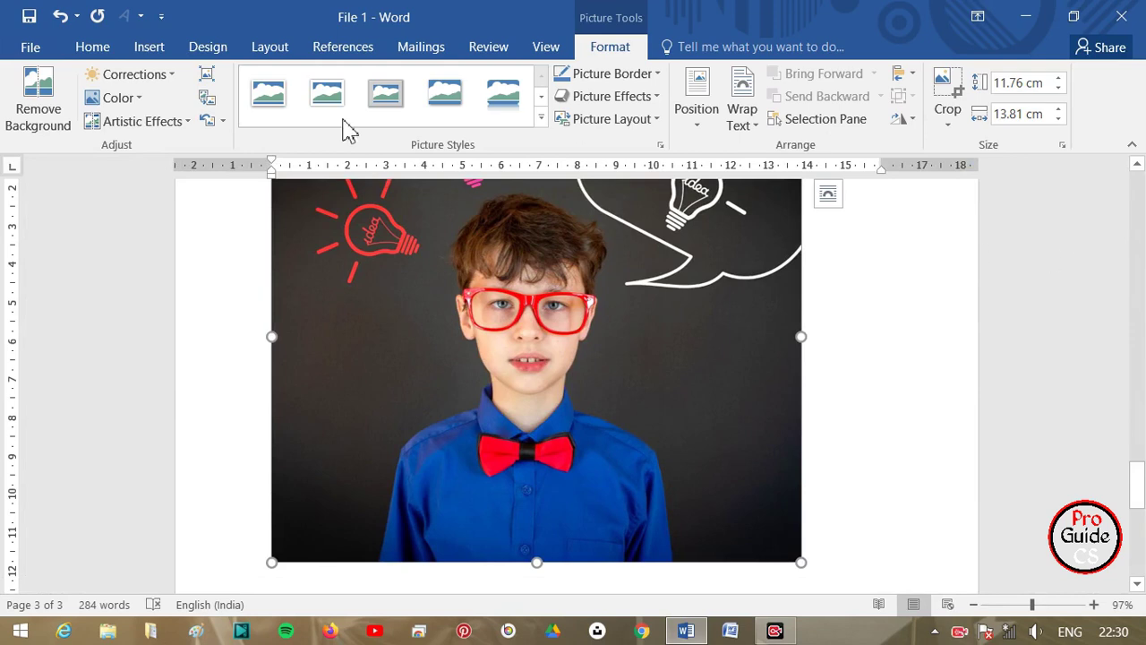
Step: Set the boy photo's colour saturation to 200% from the Color options
{"action": "left_click", "coordinate": [116, 97]}
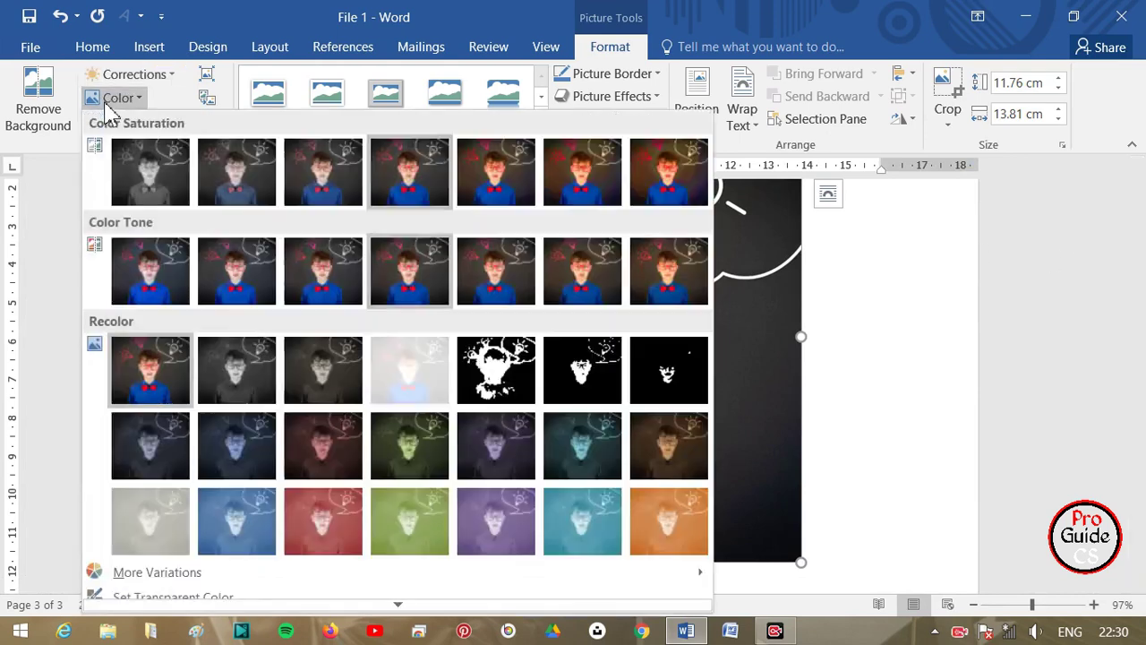
{"action": "scroll", "coordinate": [475, 483], "scroll_direction": "down", "scroll_amount": 1}
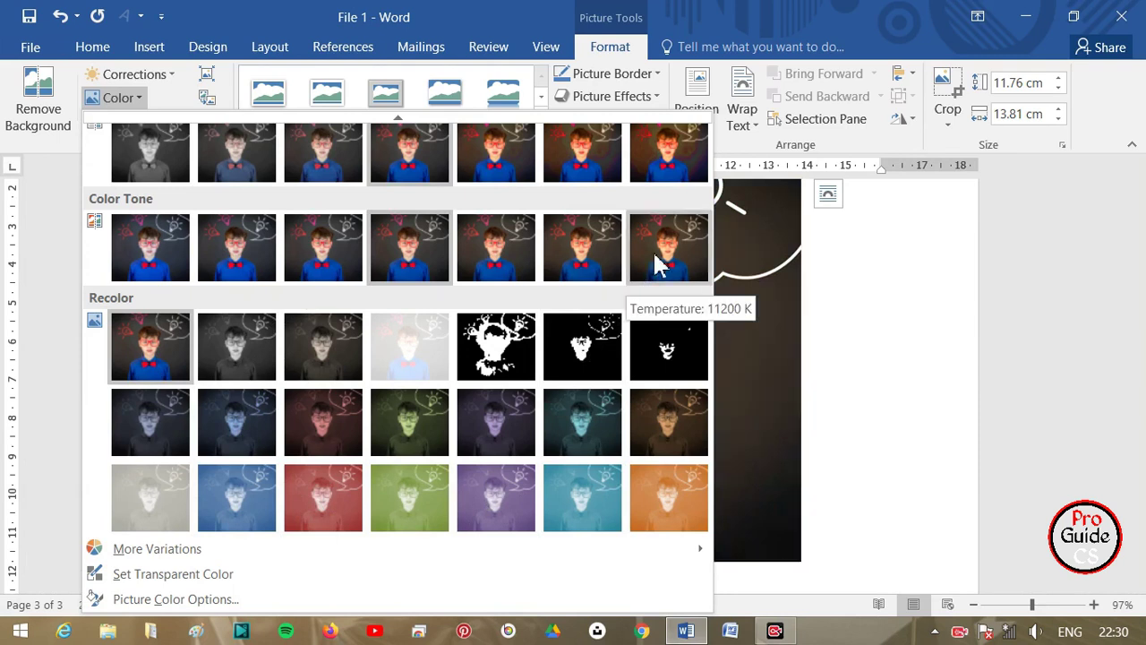
{"action": "scroll", "coordinate": [658, 264], "scroll_direction": "up", "scroll_amount": 1}
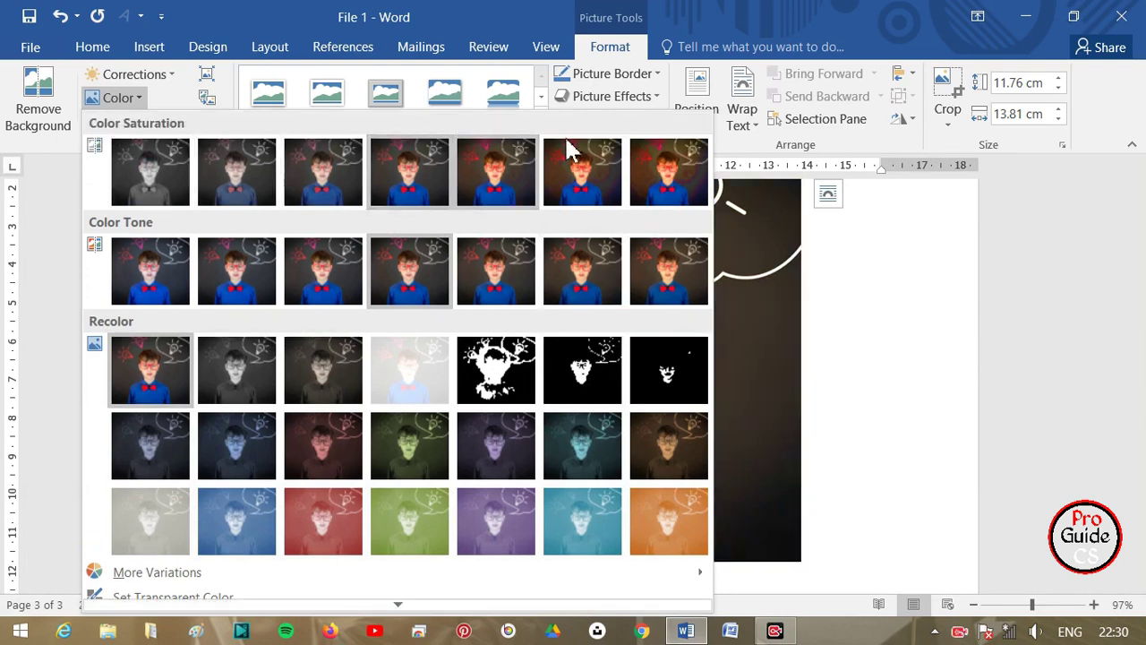
{"action": "left_click", "coordinate": [481, 190]}
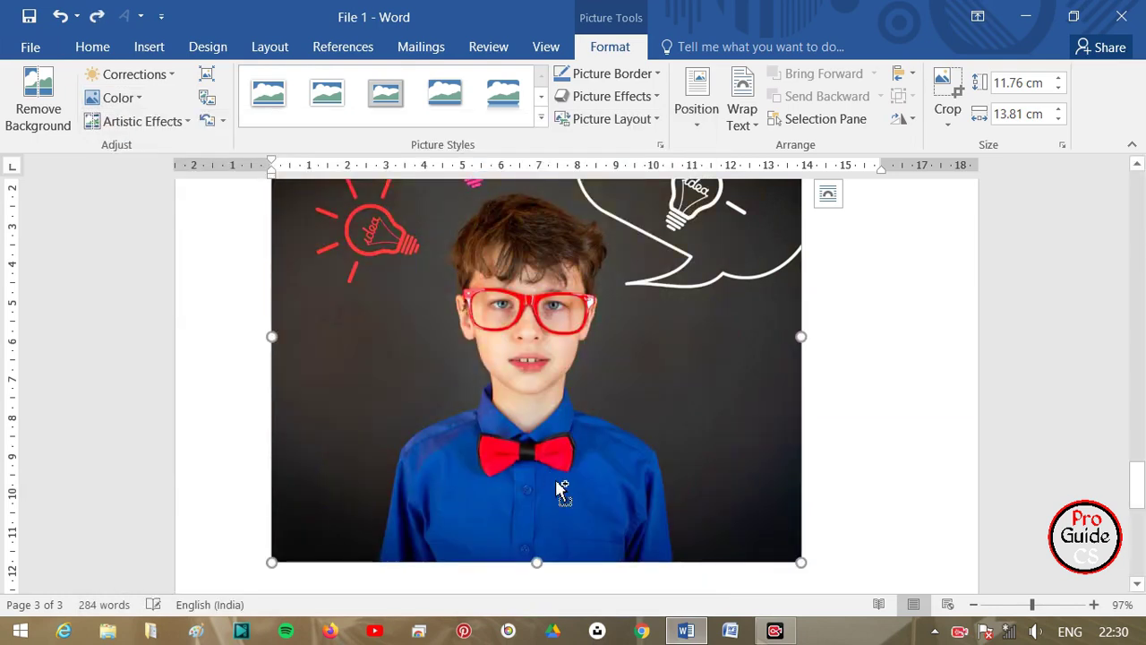
{"action": "left_click", "coordinate": [139, 125]}
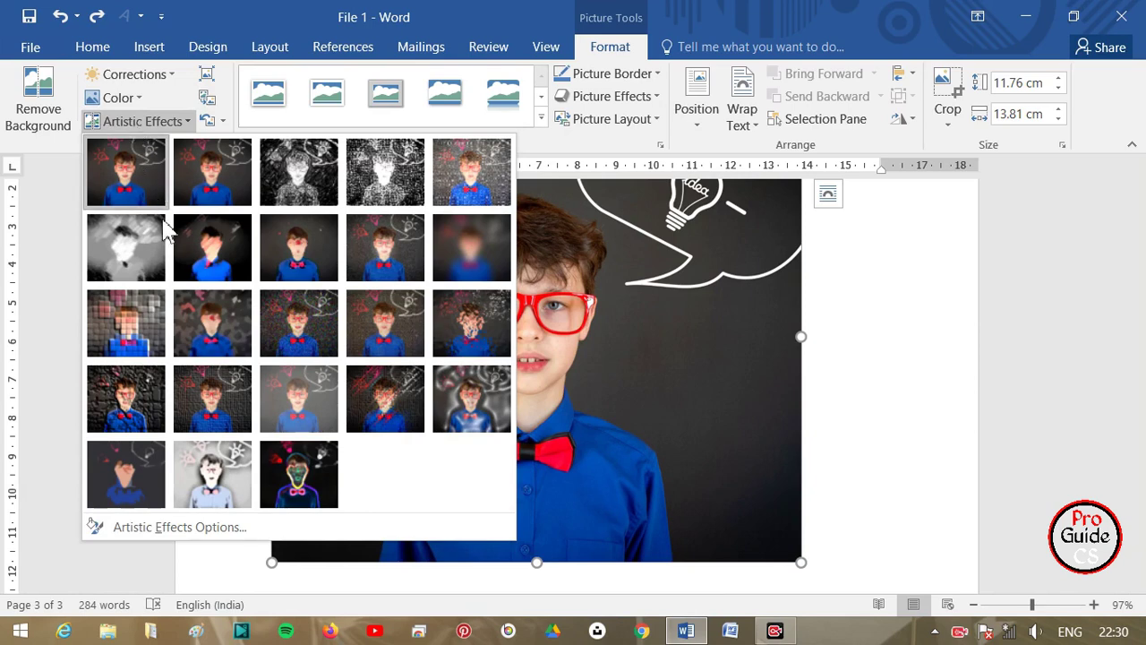
Step: Try a texture effect and then a mosaic effect on the photo, undoing with Ctrl+Z
{"action": "left_click", "coordinate": [219, 397]}
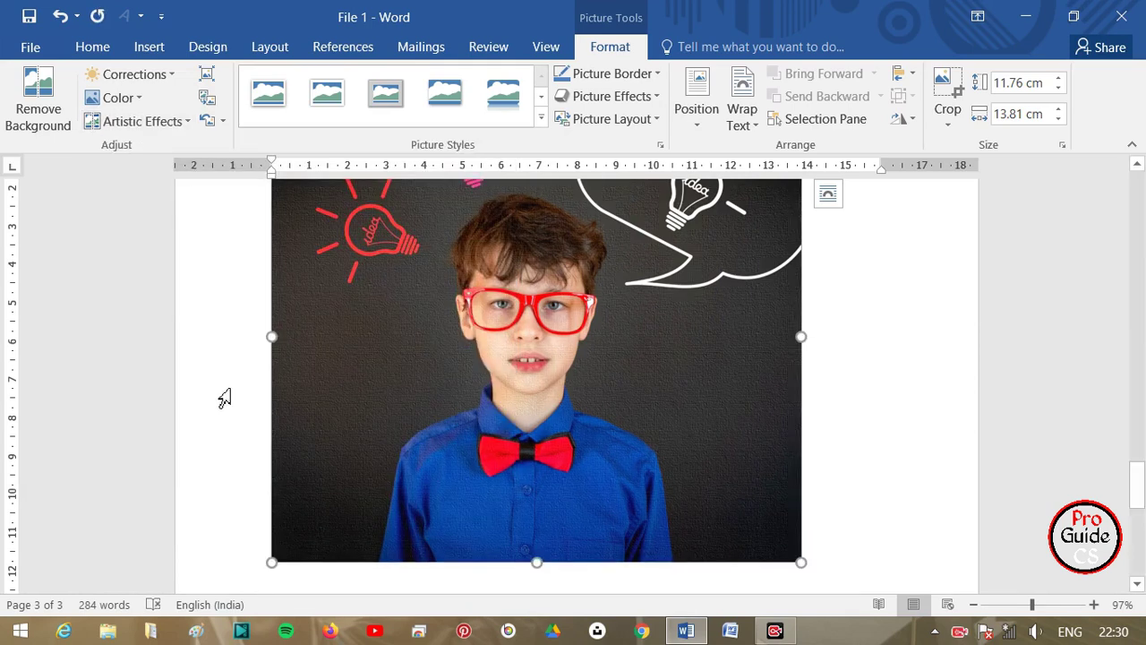
{"action": "left_click", "coordinate": [169, 121]}
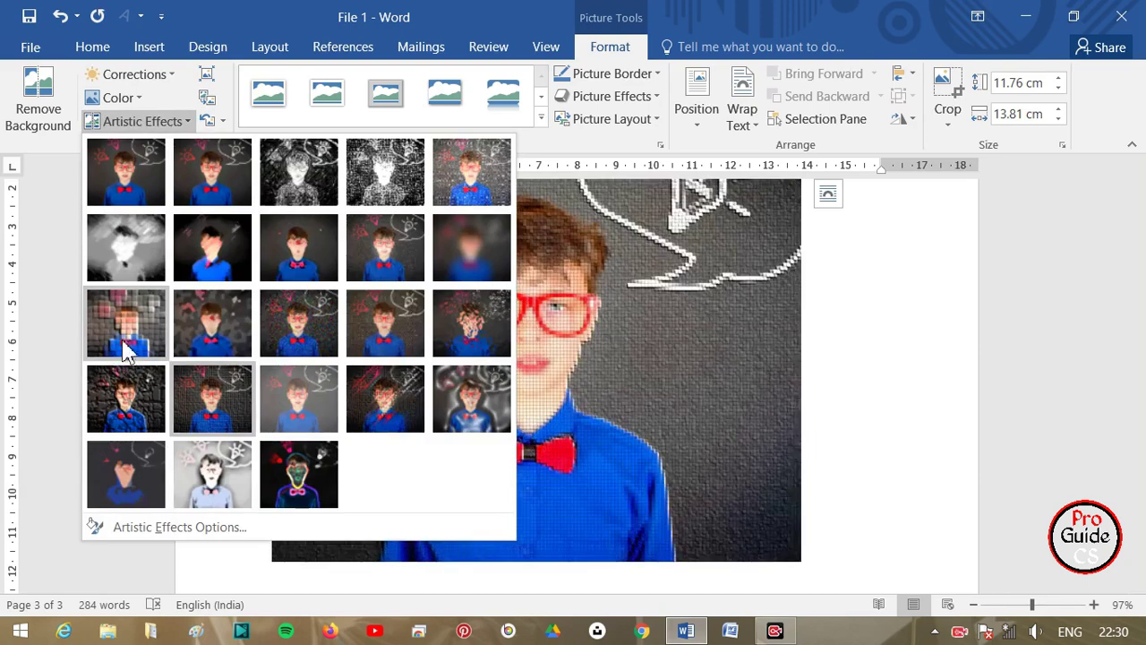
{"action": "left_click", "coordinate": [125, 349]}
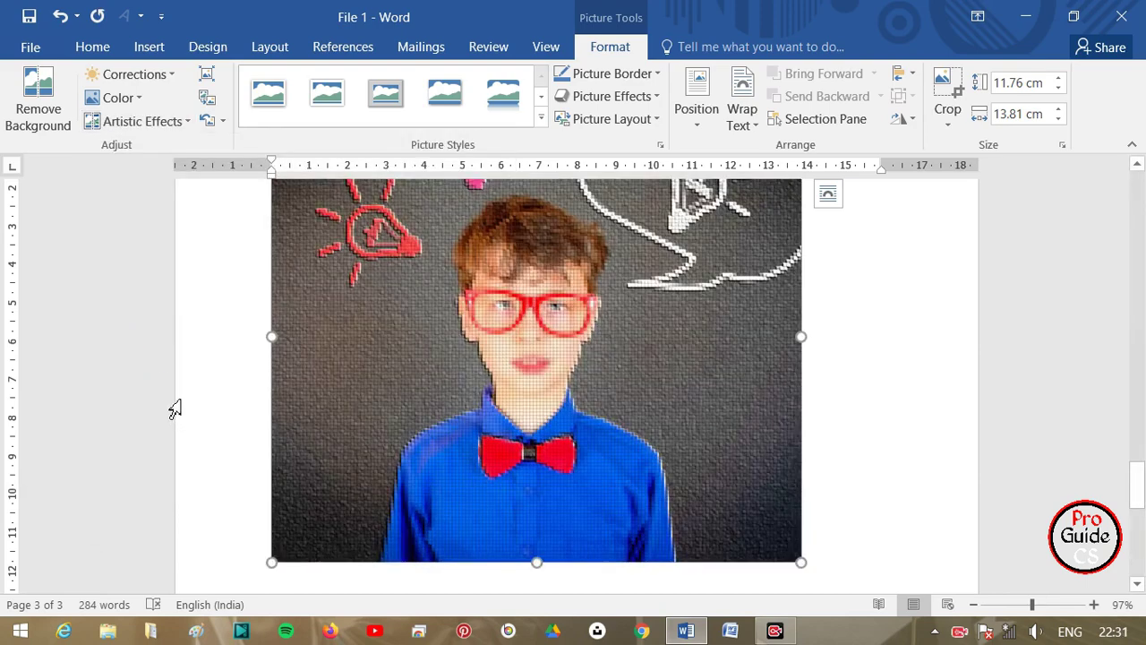
{"action": "key", "text": "ctrl+z"}
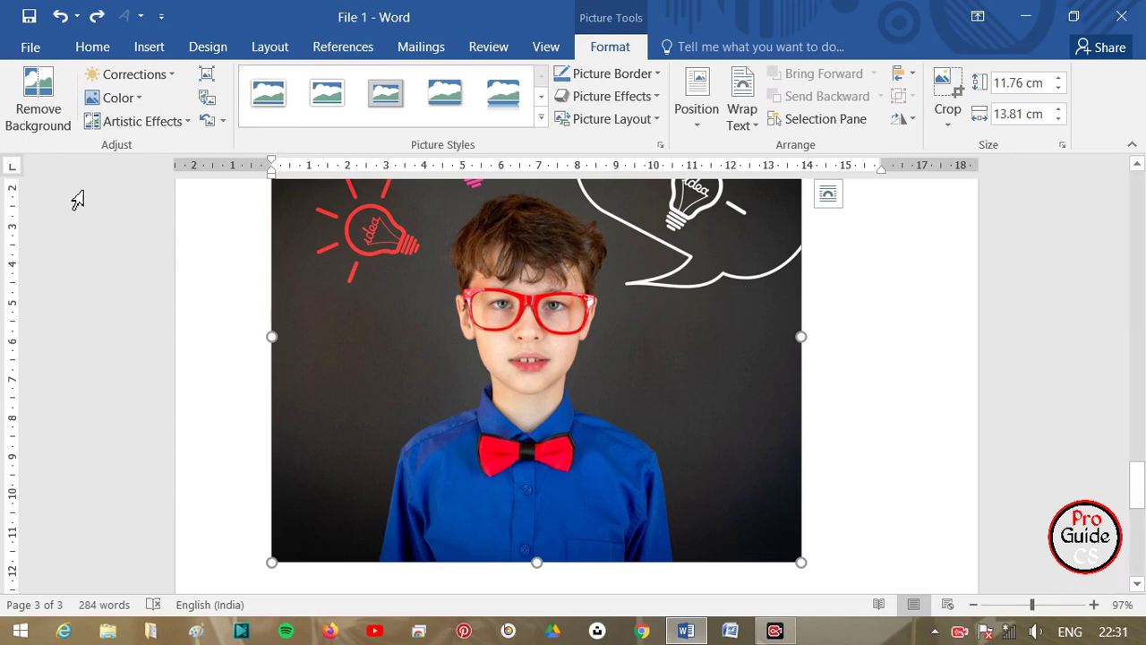
Step: Compress the photo at Web (150 ppi) resolution
{"action": "left_click", "coordinate": [207, 75]}
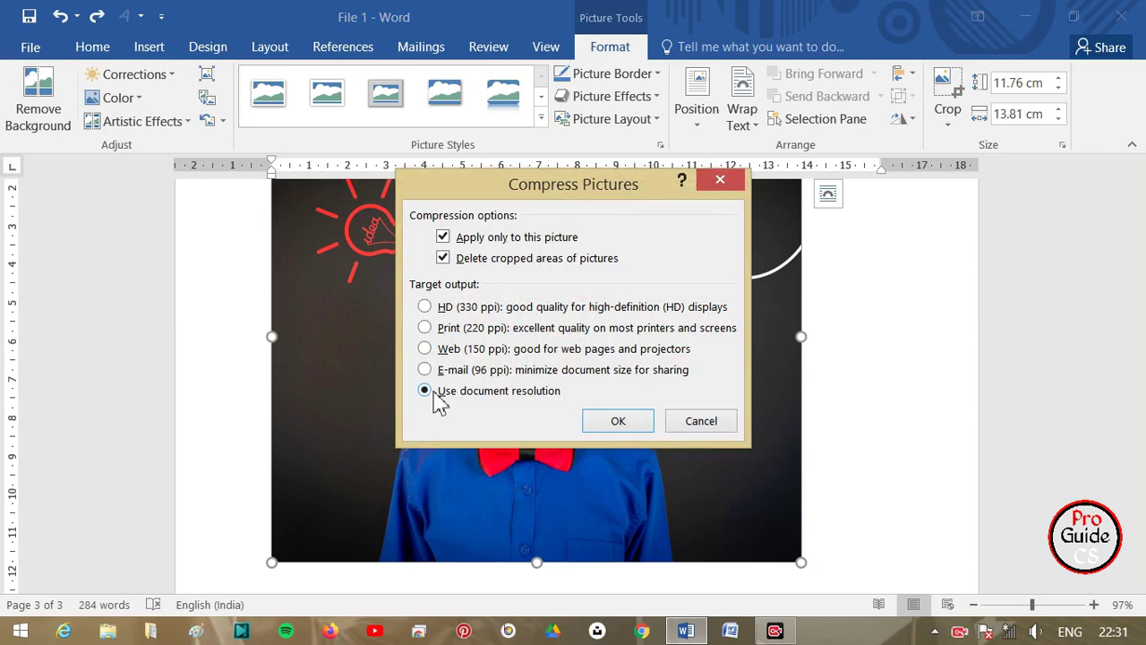
{"action": "left_click", "coordinate": [425, 348]}
{"action": "left_click", "coordinate": [591, 422]}
{"action": "scroll", "coordinate": [584, 428], "scroll_direction": "up", "scroll_amount": 2}
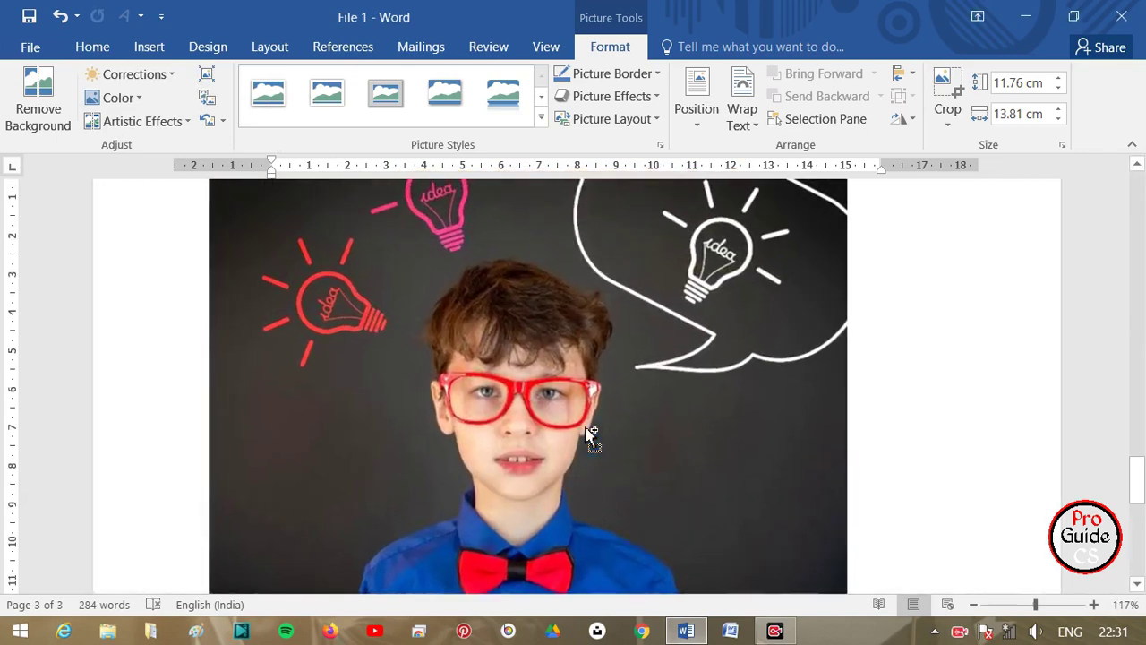
{"action": "scroll", "coordinate": [584, 428], "scroll_direction": "up", "scroll_amount": 1}
{"action": "scroll", "coordinate": [583, 427], "scroll_direction": "up", "scroll_amount": 1}
{"action": "scroll", "coordinate": [583, 428], "scroll_direction": "up", "scroll_amount": 1}
{"action": "scroll", "coordinate": [584, 428], "scroll_direction": "down", "scroll_amount": 2}
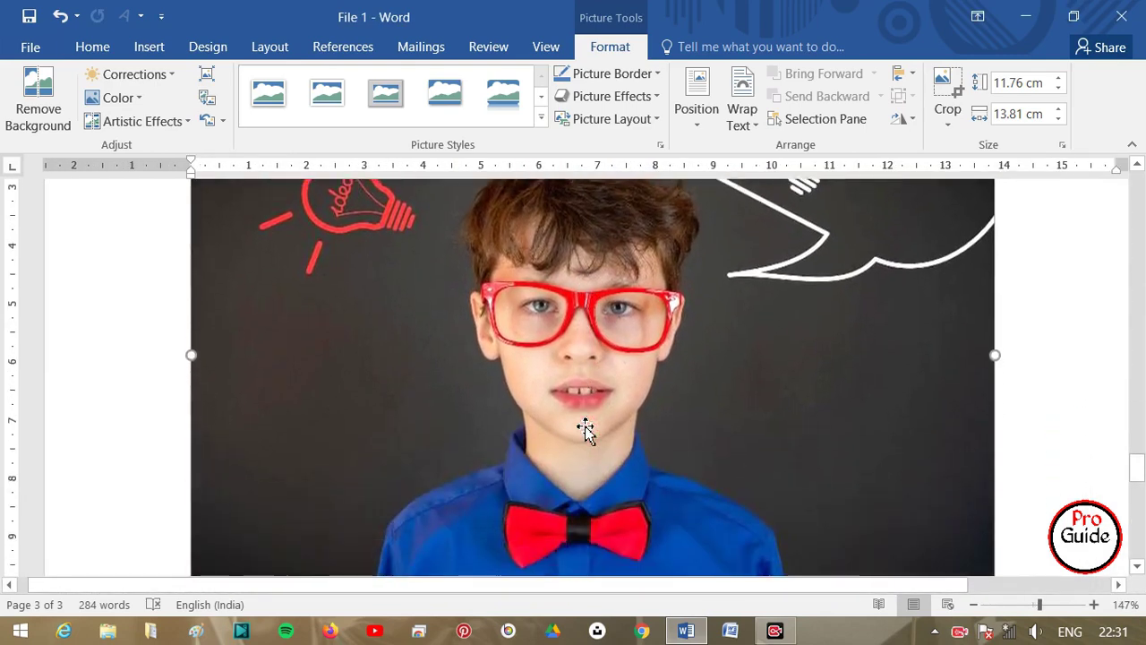
Step: Compress the photo again at E-mail (96 ppi) resolution
{"action": "left_click", "coordinate": [209, 75]}
{"action": "left_click", "coordinate": [518, 370]}
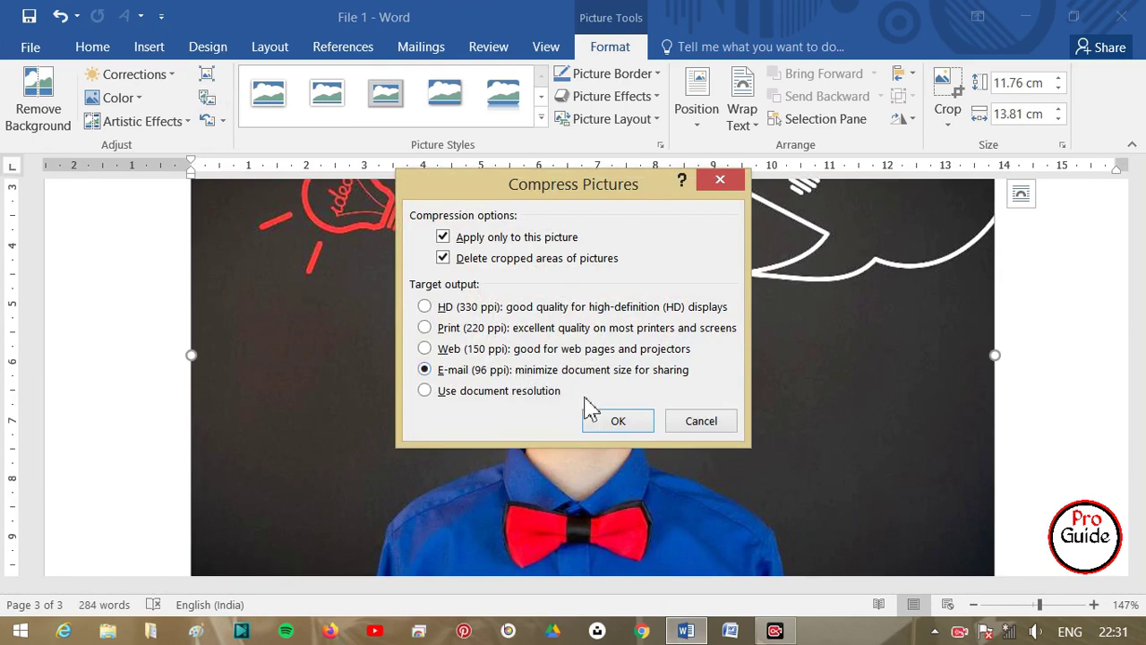
{"action": "left_click", "coordinate": [619, 421]}
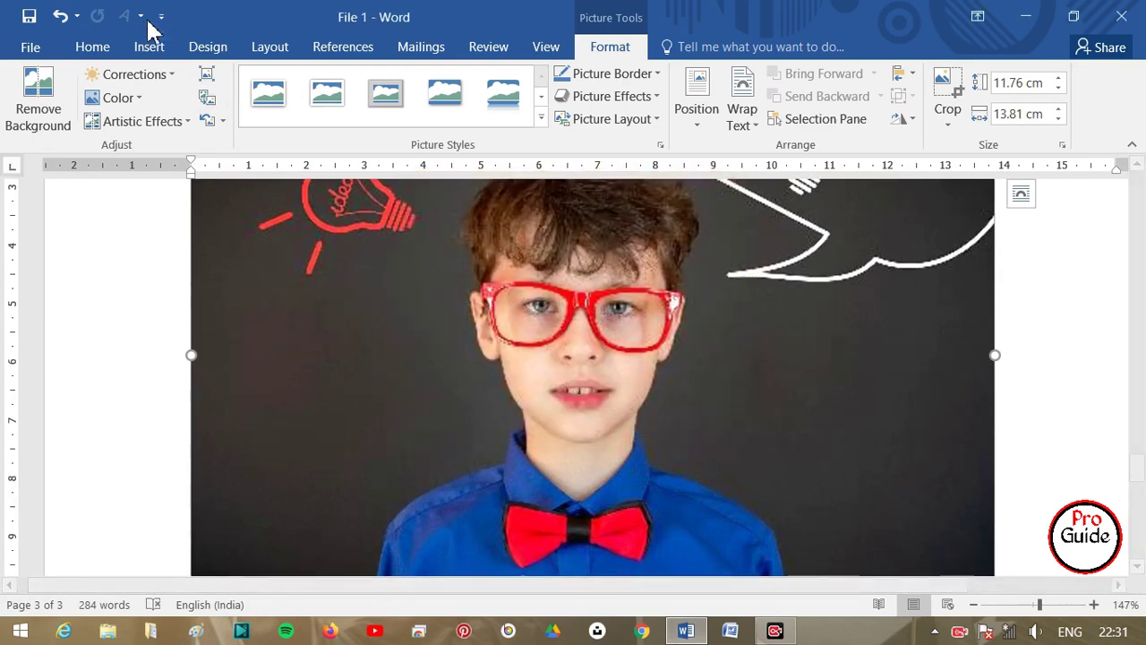
{"action": "left_click", "coordinate": [207, 76]}
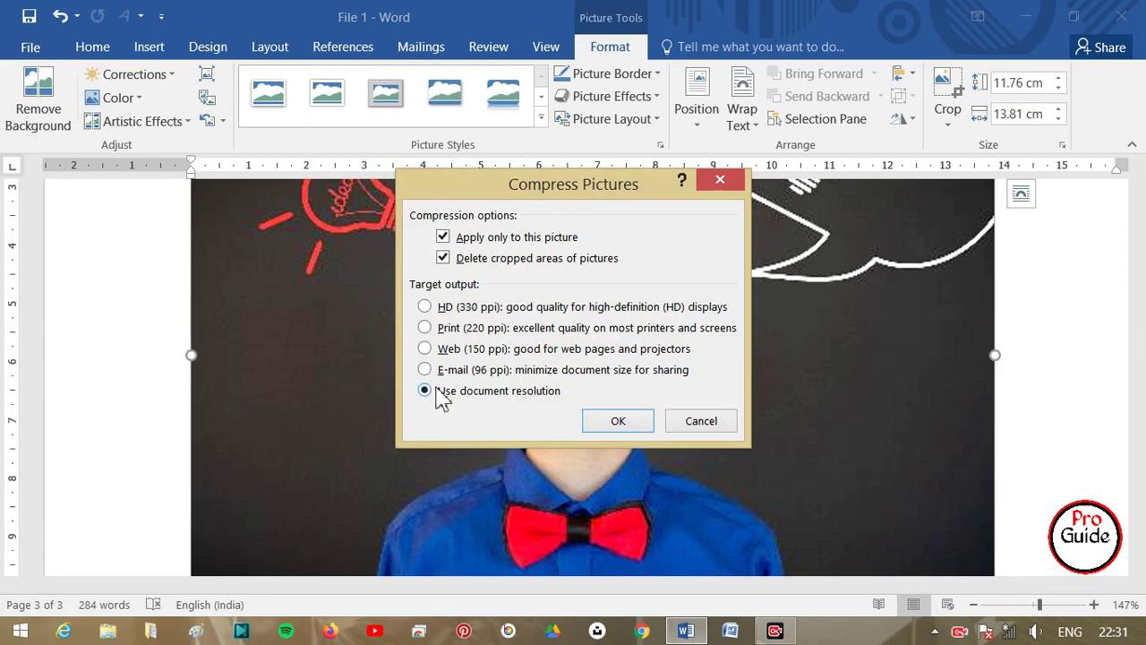
{"action": "left_click", "coordinate": [652, 427]}
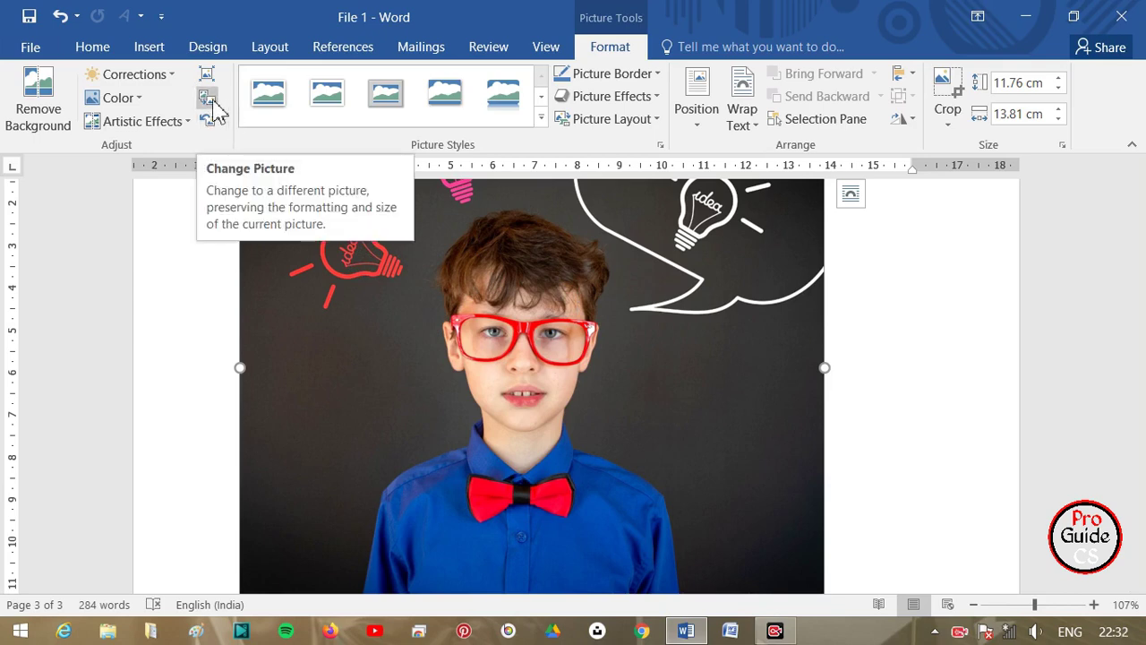
Step: Replace the boy photo with the pink flower image 3140492_L, which arrives at 9.24 × 13.82 cm
{"action": "left_click", "coordinate": [212, 101]}
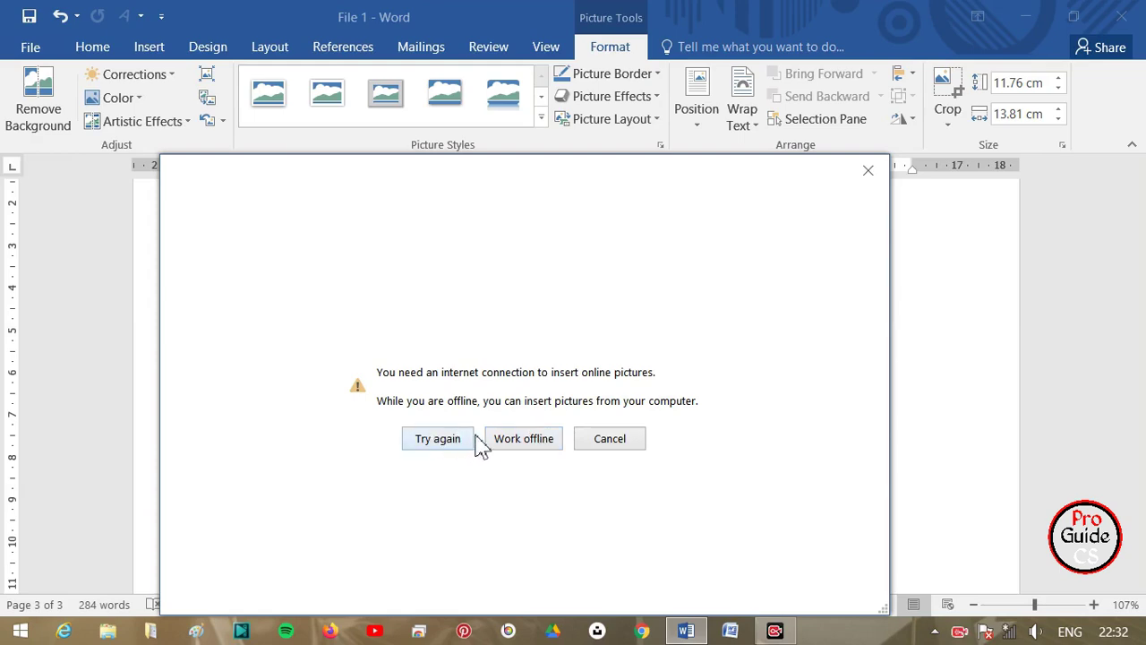
{"action": "left_click", "coordinate": [504, 444]}
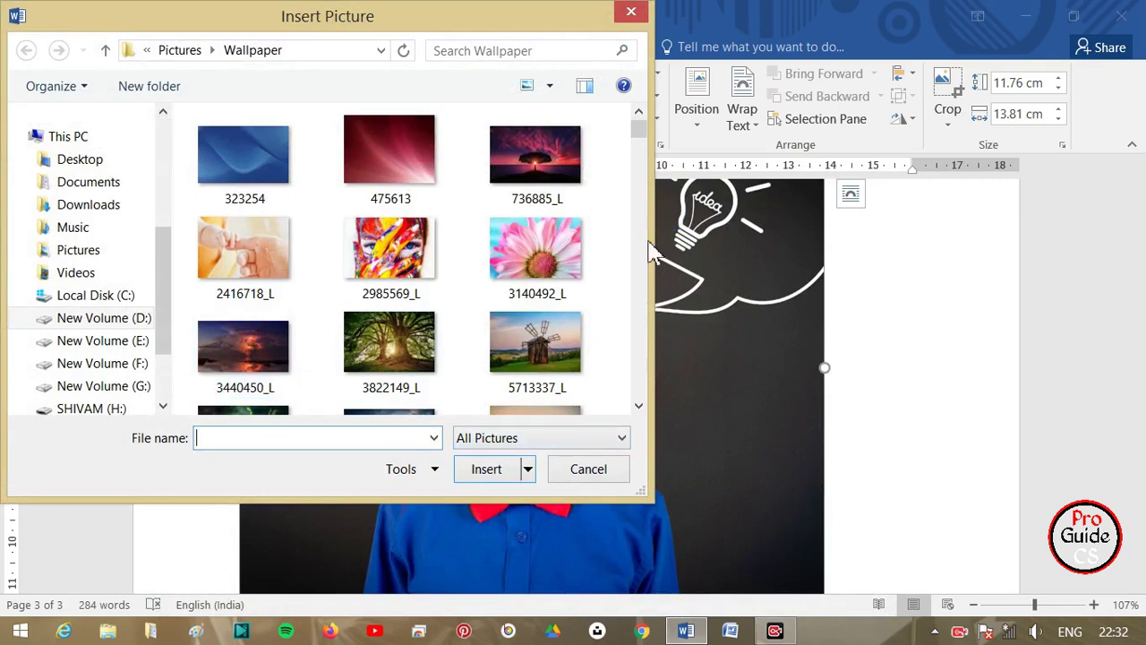
{"action": "left_click", "coordinate": [578, 278]}
{"action": "scroll", "coordinate": [582, 269], "scroll_direction": "down", "scroll_amount": 5}
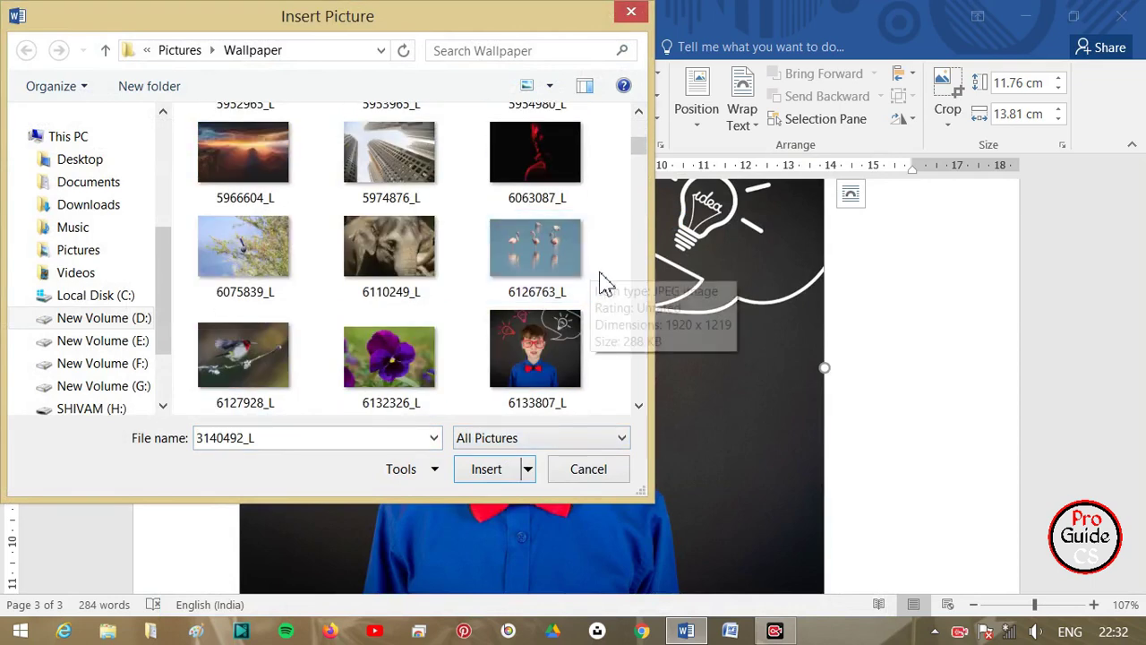
{"action": "scroll", "coordinate": [609, 287], "scroll_direction": "up", "scroll_amount": 2}
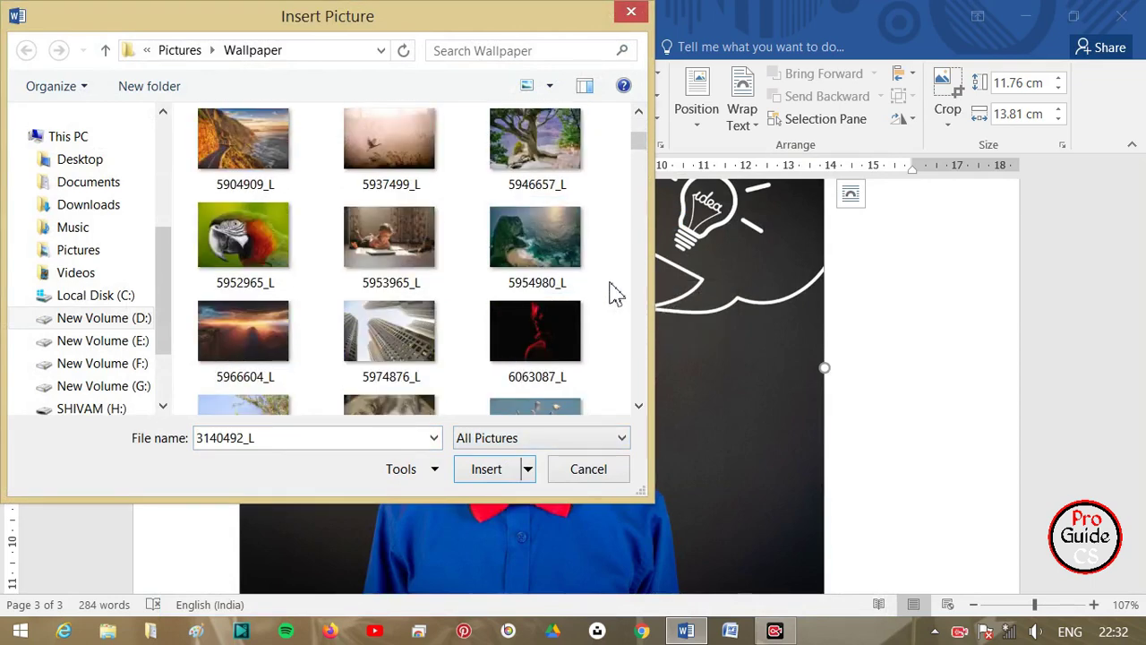
{"action": "scroll", "coordinate": [614, 292], "scroll_direction": "up", "scroll_amount": 2}
{"action": "scroll", "coordinate": [615, 292], "scroll_direction": "up", "scroll_amount": 2}
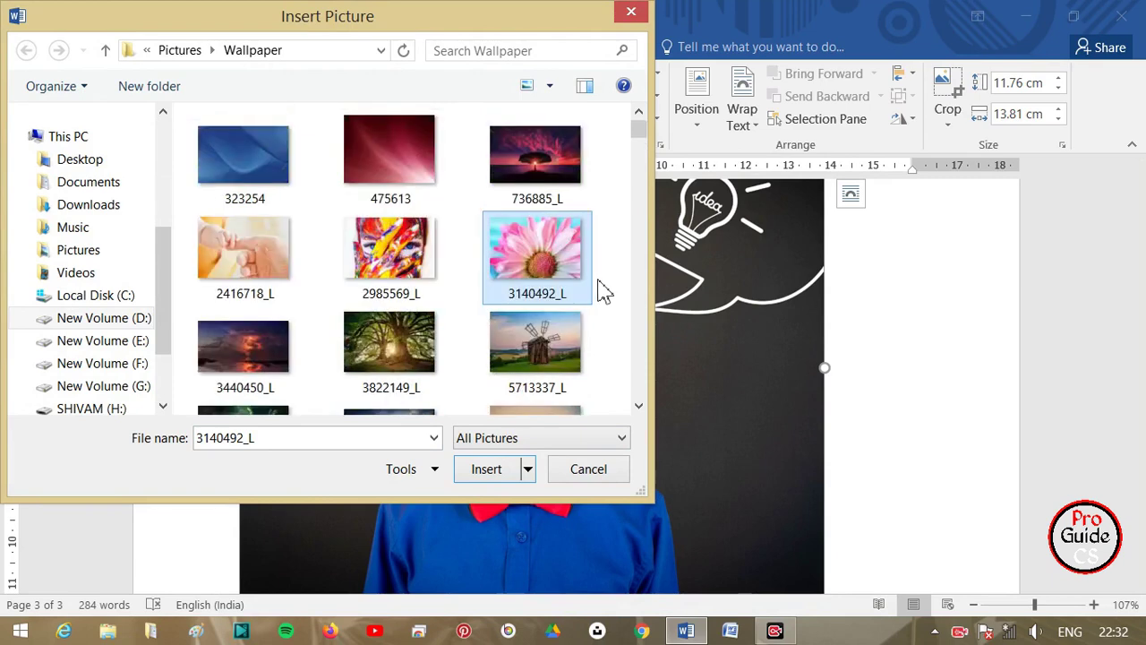
{"action": "left_click", "coordinate": [507, 481]}
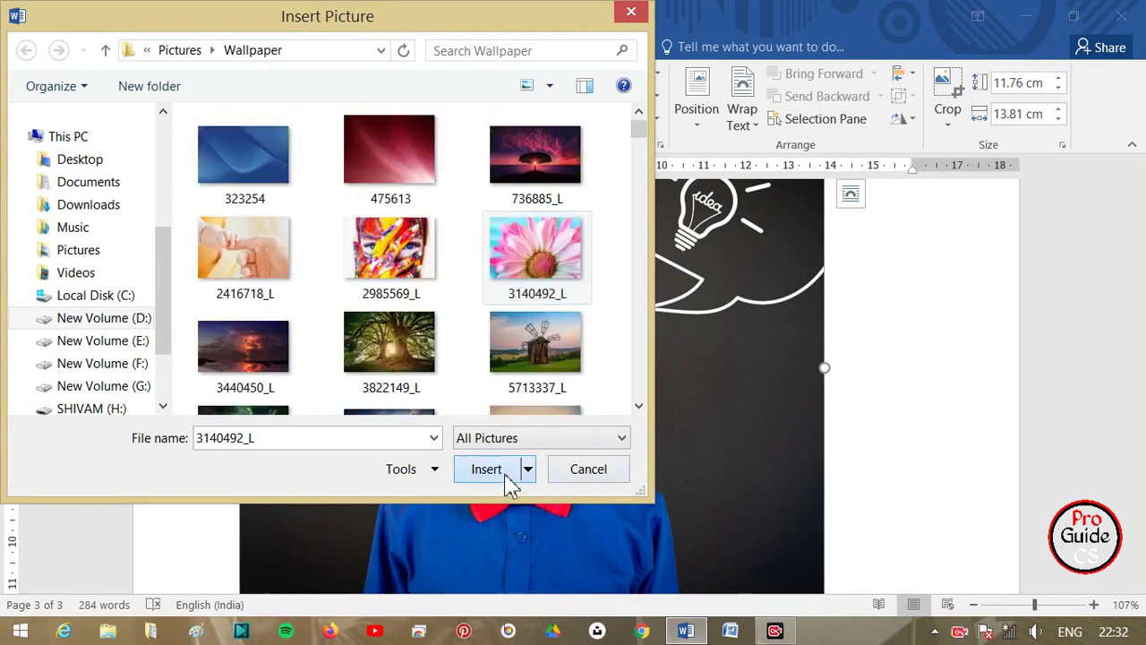
{"action": "scroll", "coordinate": [563, 468], "scroll_direction": "up", "scroll_amount": 1}
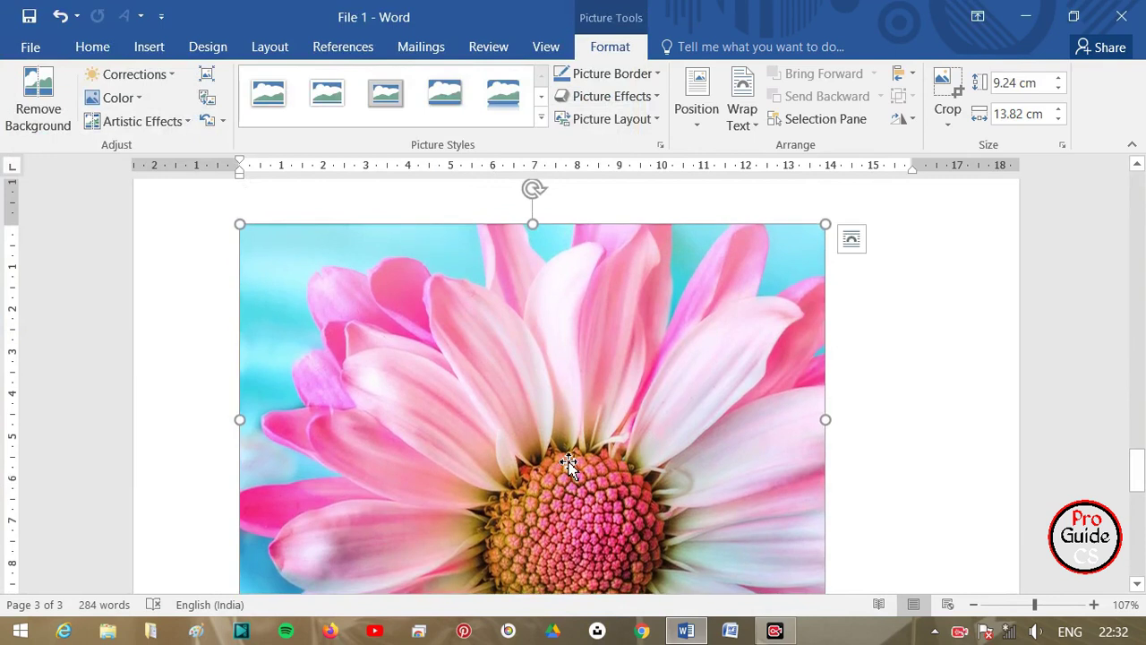
Step: Drag the flower picture's corner handle inward until it measures 7.25 × 10.85 cm
{"action": "left_click_drag", "start_coordinate": [665, 451], "coordinate": [657, 445]}
{"action": "scroll", "coordinate": [754, 528], "scroll_direction": "down", "scroll_amount": 2}
{"action": "left_click_drag", "start_coordinate": [823, 509], "coordinate": [701, 394]}
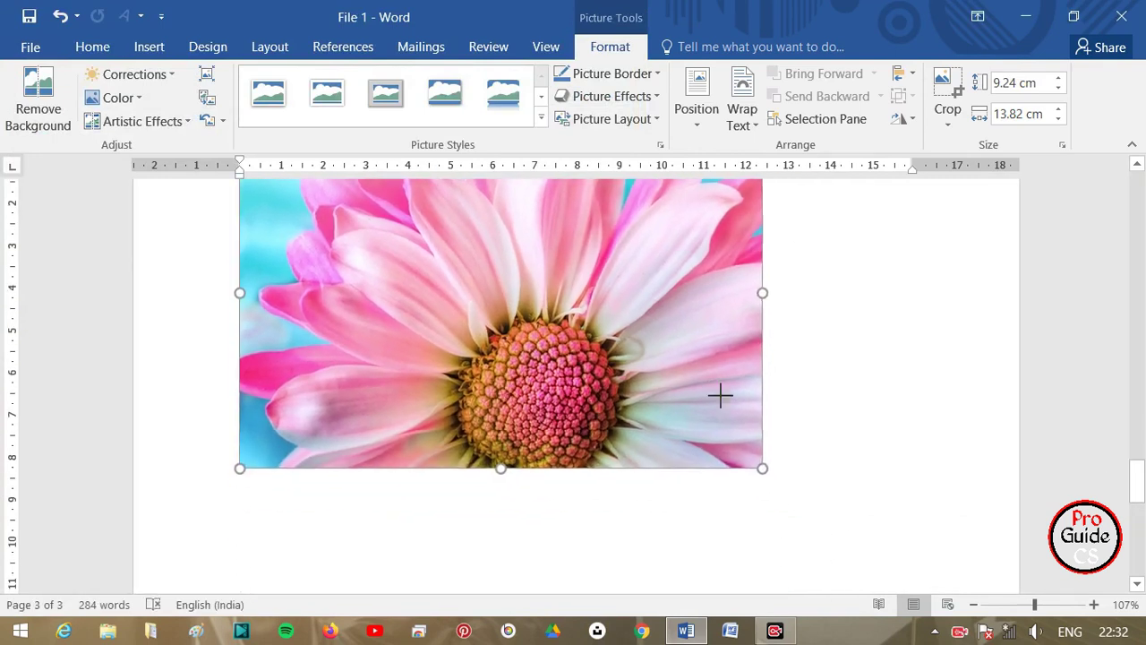
{"action": "scroll", "coordinate": [701, 394], "scroll_direction": "up", "scroll_amount": 1}
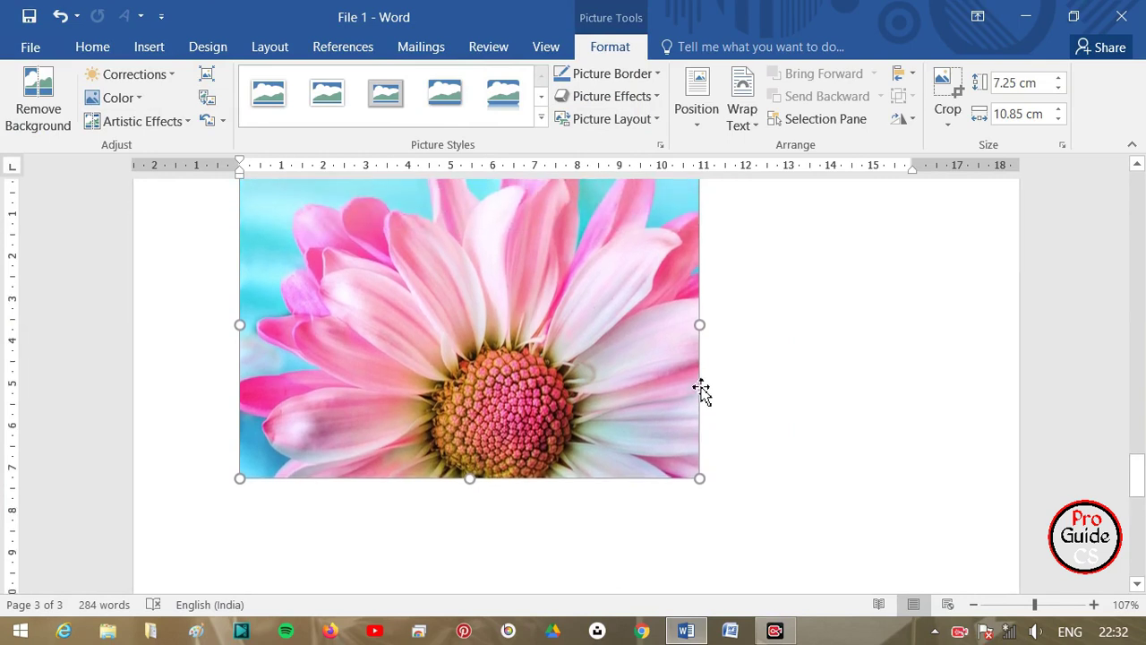
{"action": "scroll", "coordinate": [701, 394], "scroll_direction": "up", "scroll_amount": 1}
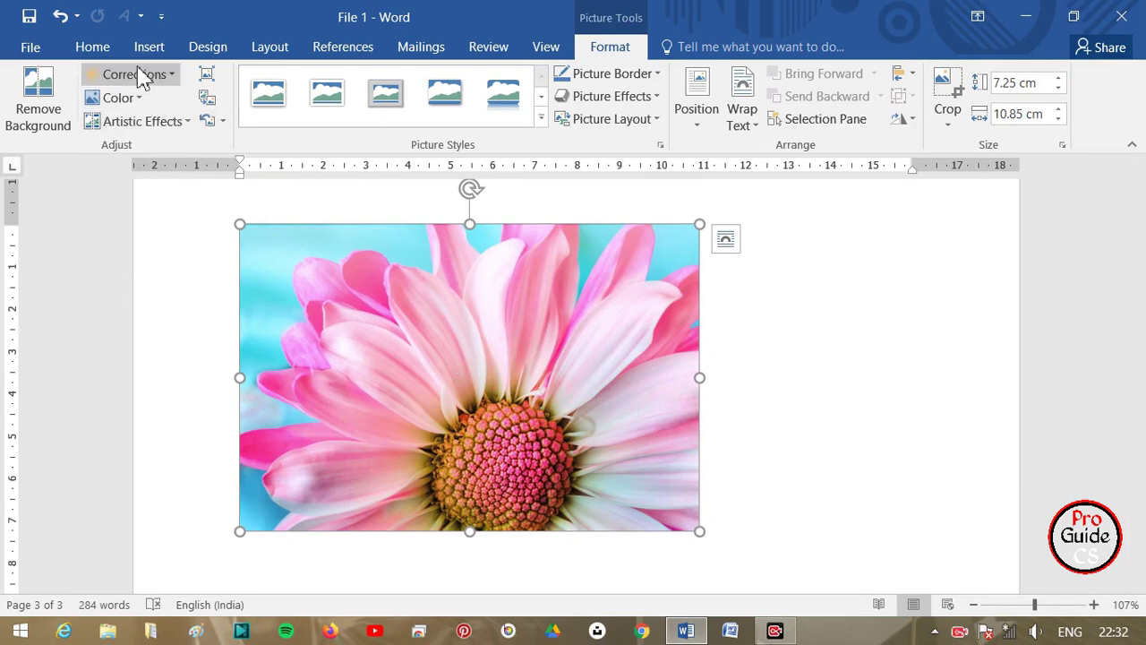
Step: Remove the flower's background, then use Reset Picture to bring back its original teal background
{"action": "left_click", "coordinate": [134, 98]}
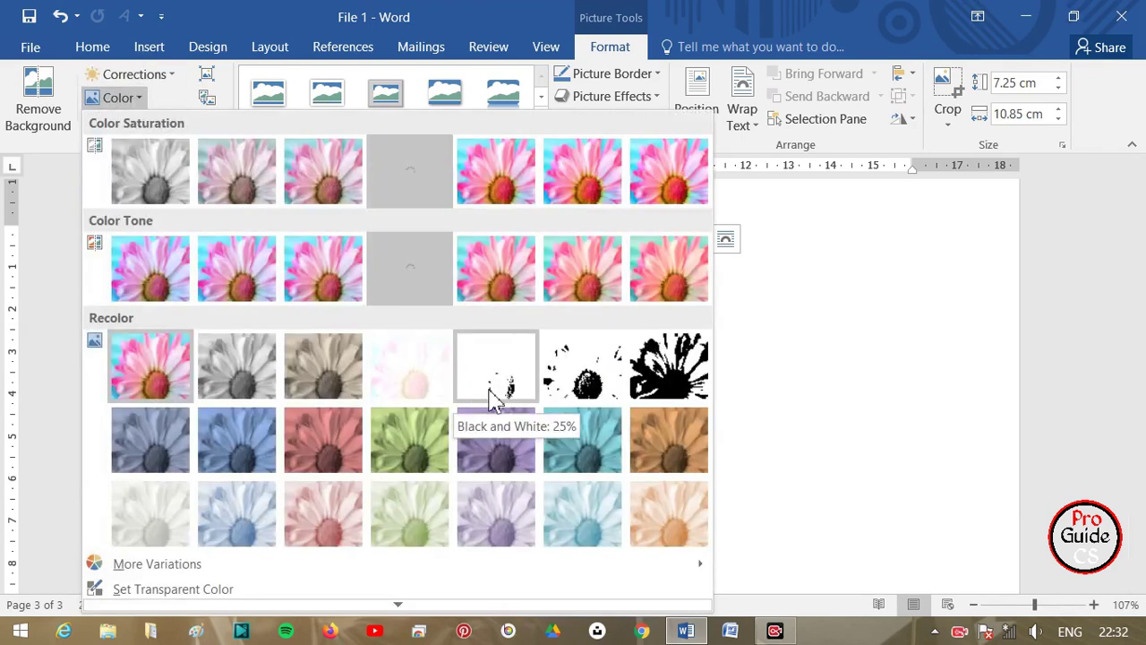
{"action": "key", "text": "Escape"}
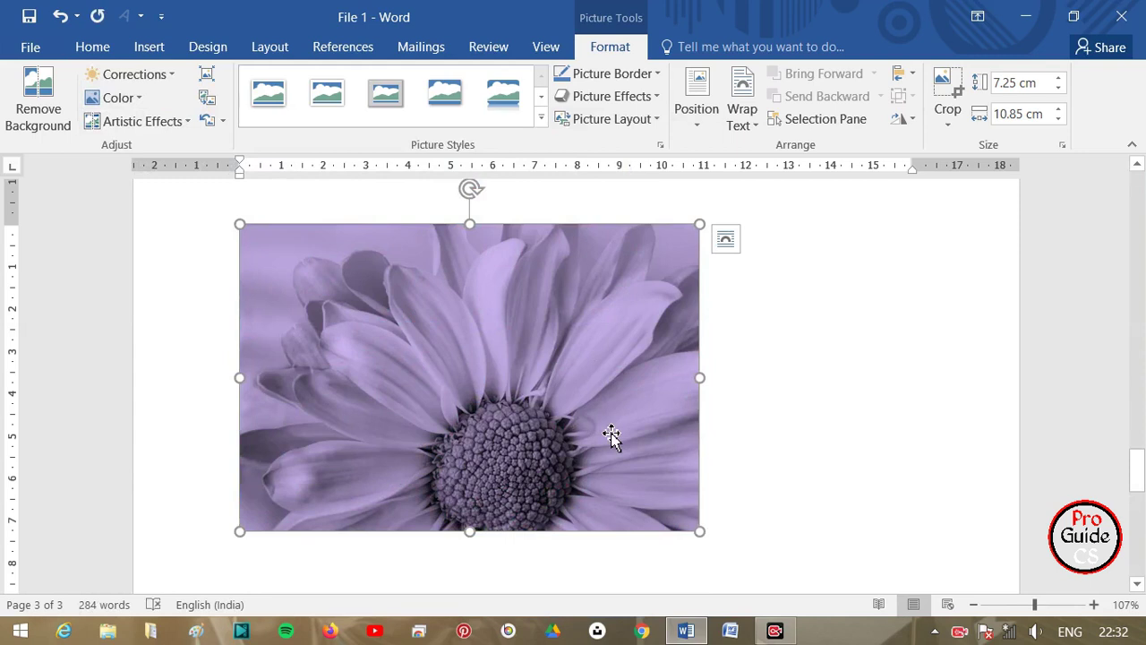
{"action": "left_click", "coordinate": [209, 122]}
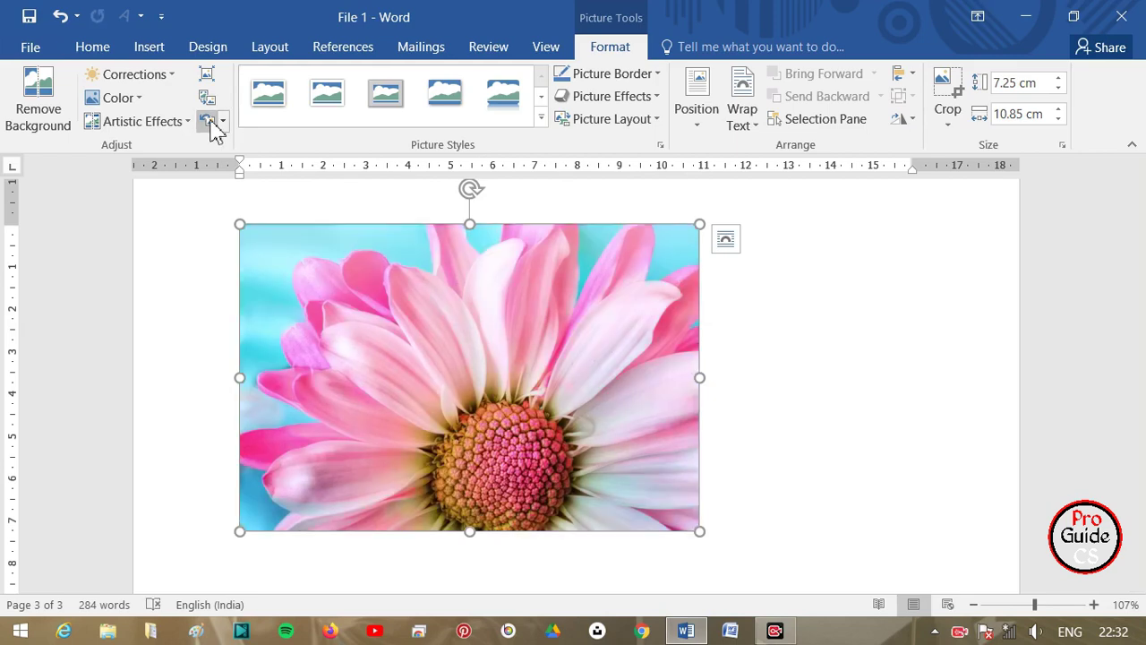
{"action": "left_click", "coordinate": [38, 106]}
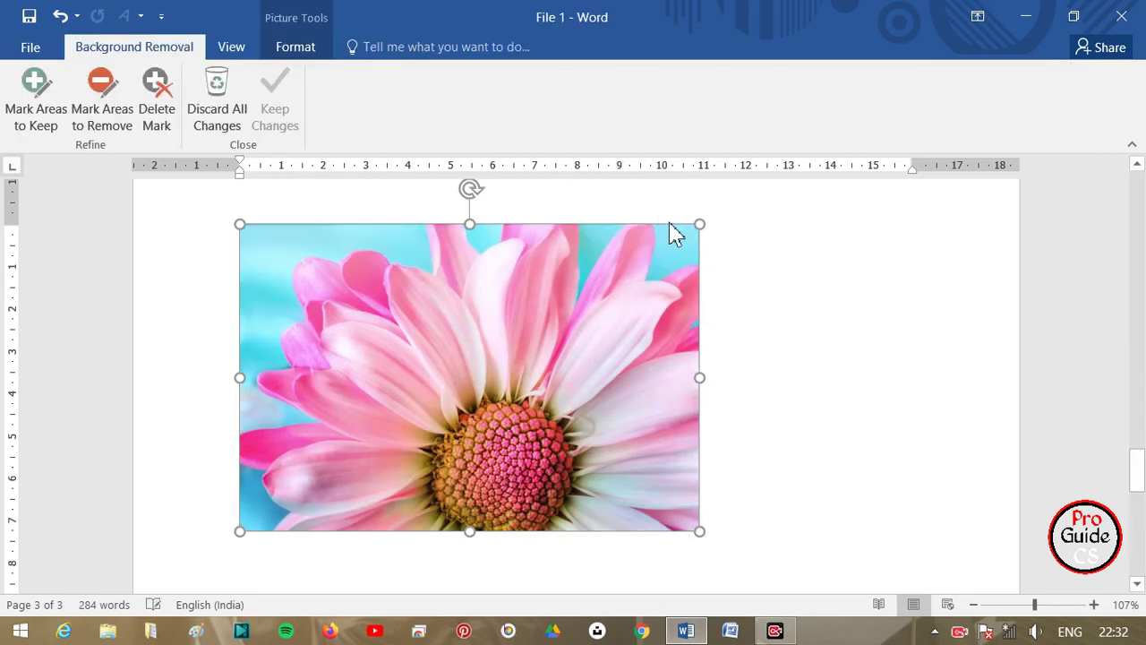
{"action": "left_click", "coordinate": [275, 99]}
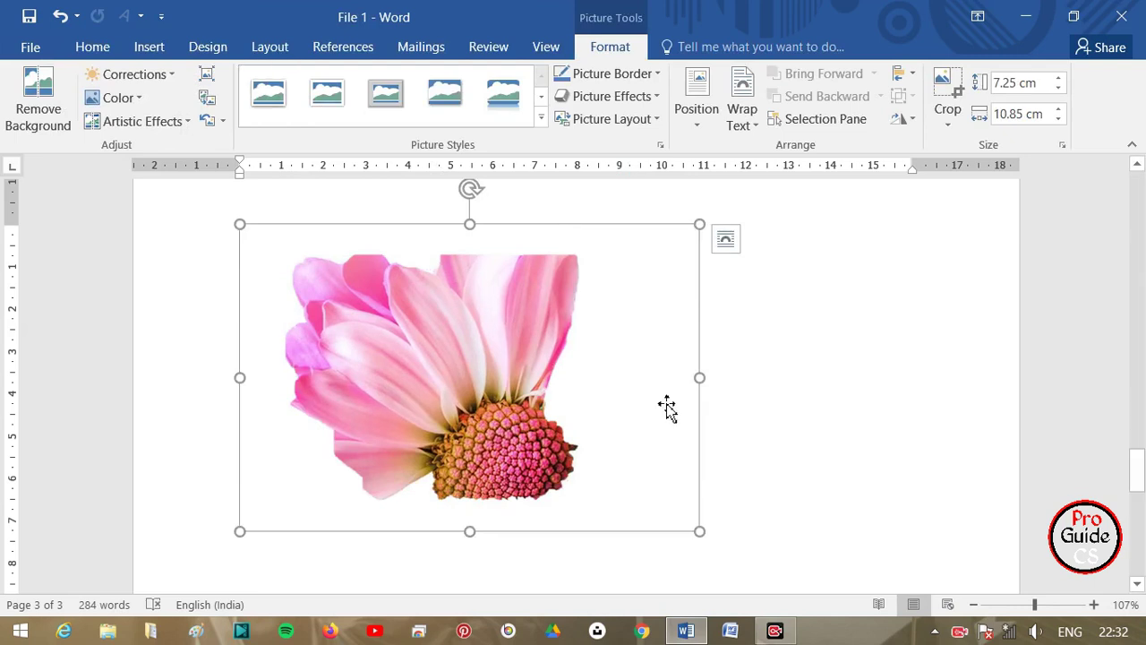
{"action": "left_click", "coordinate": [794, 328]}
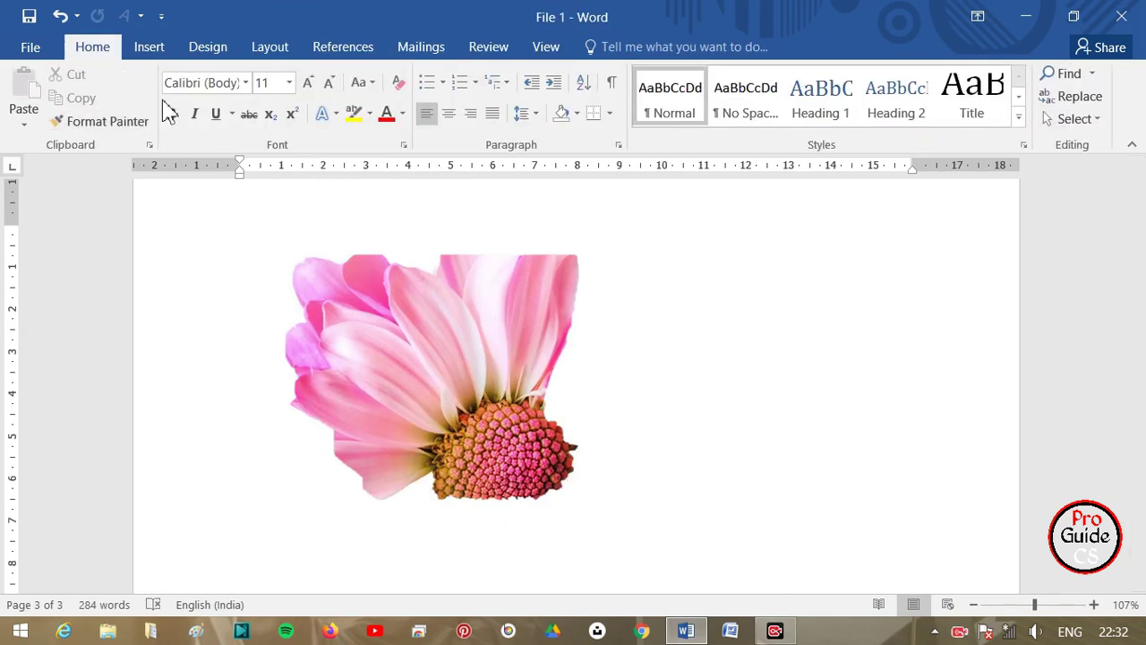
{"action": "left_click", "coordinate": [555, 248]}
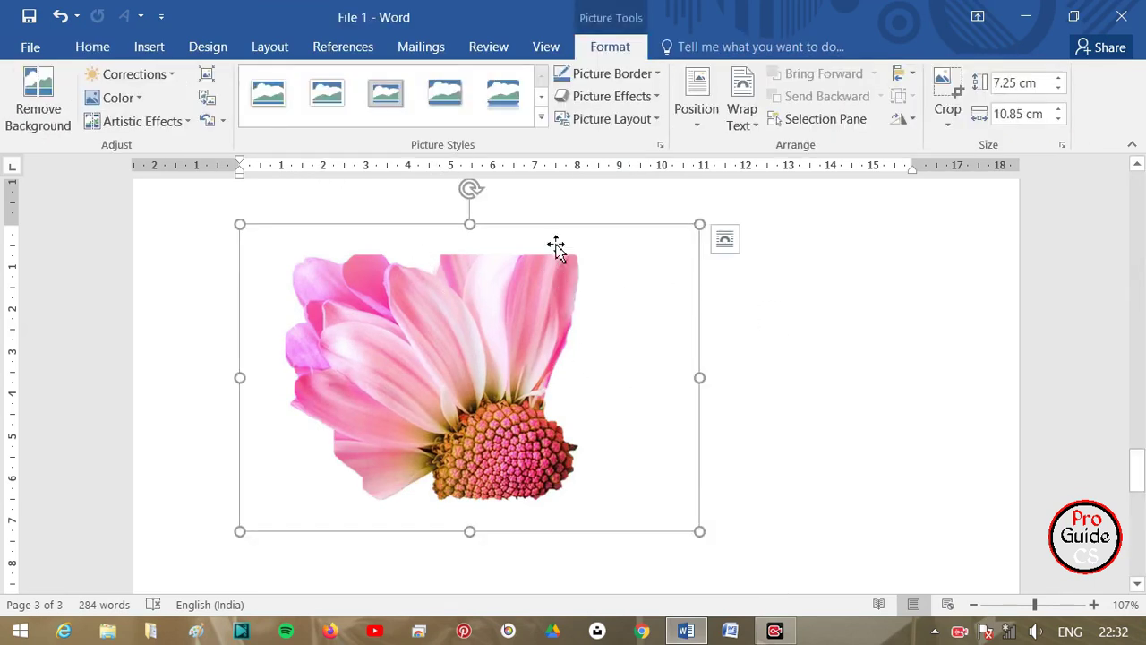
{"action": "left_click", "coordinate": [208, 122]}
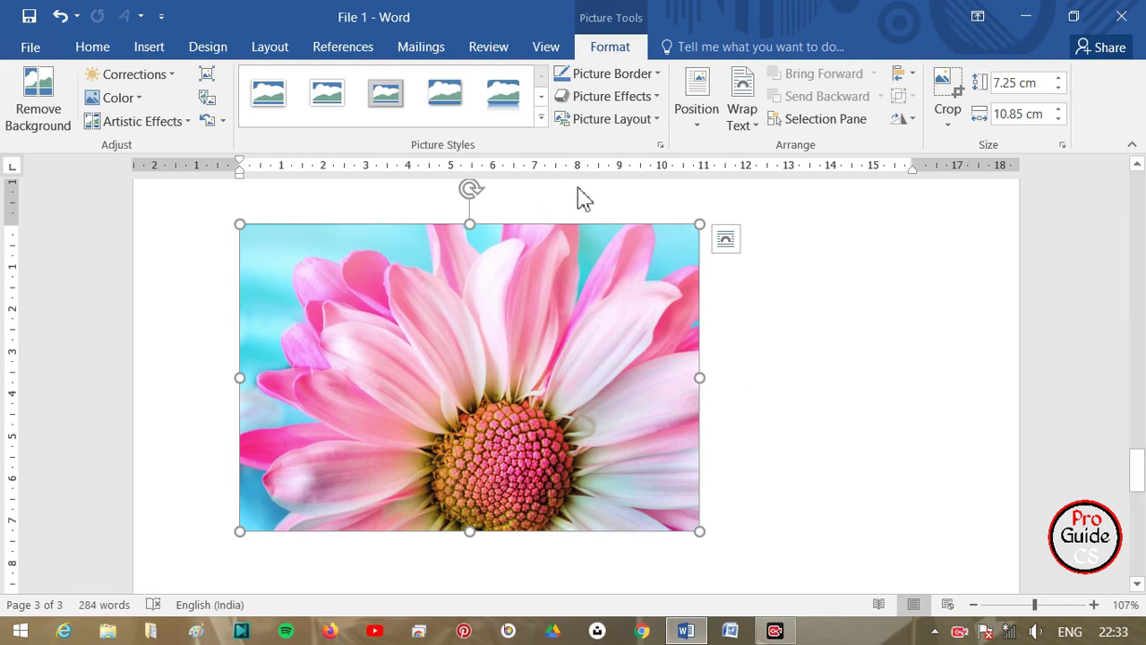
Step: Try the perspective frame and double black frame picture styles on the flower photo
{"action": "left_click", "coordinate": [541, 97]}
{"action": "left_click", "coordinate": [541, 118]}
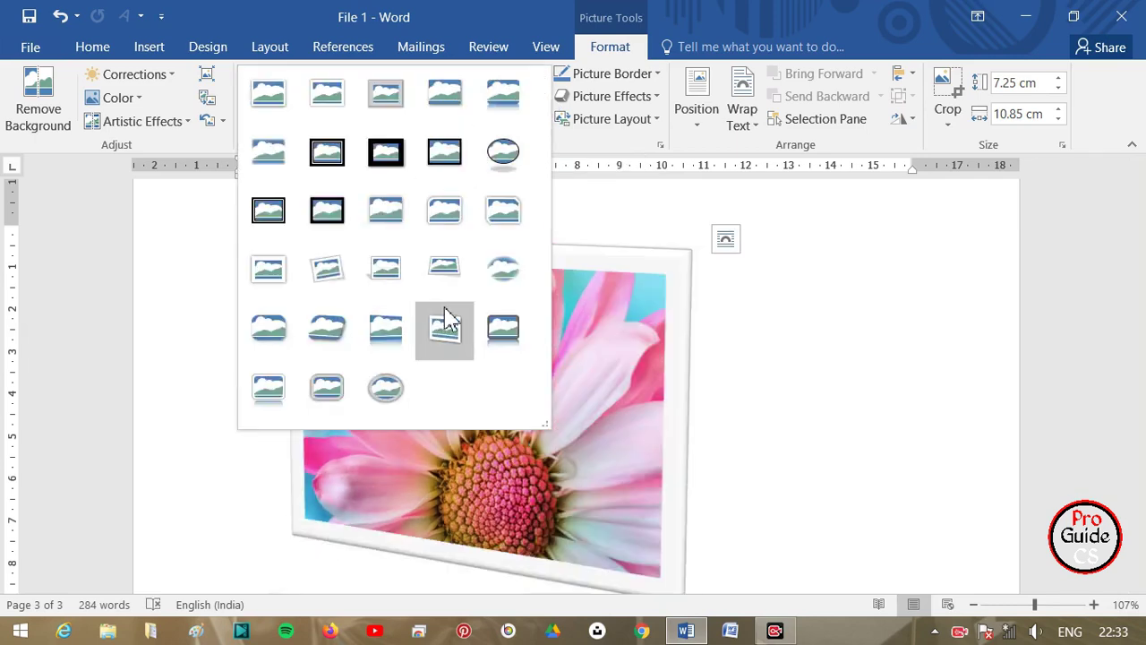
{"action": "left_click", "coordinate": [420, 336]}
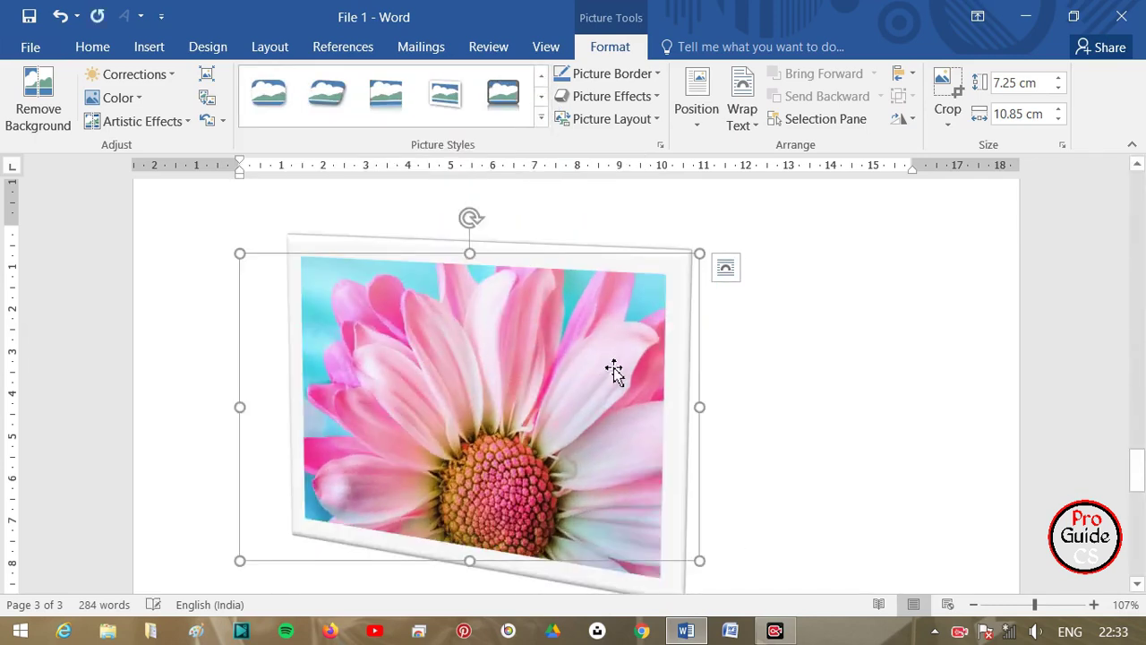
{"action": "left_click", "coordinate": [541, 119]}
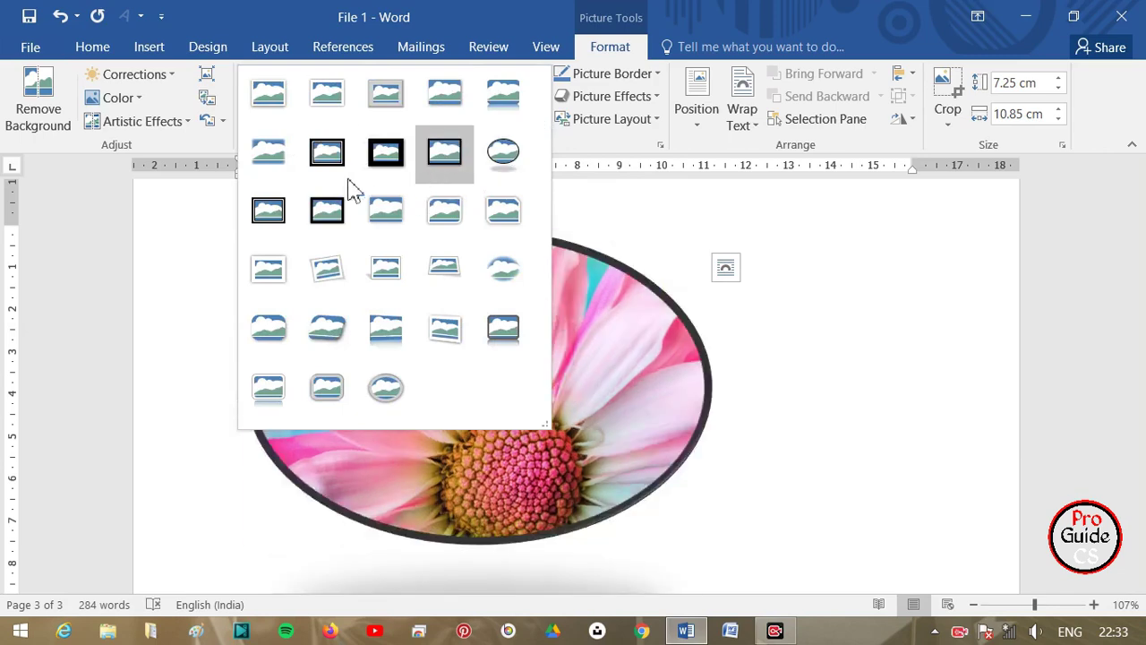
{"action": "left_click", "coordinate": [331, 168]}
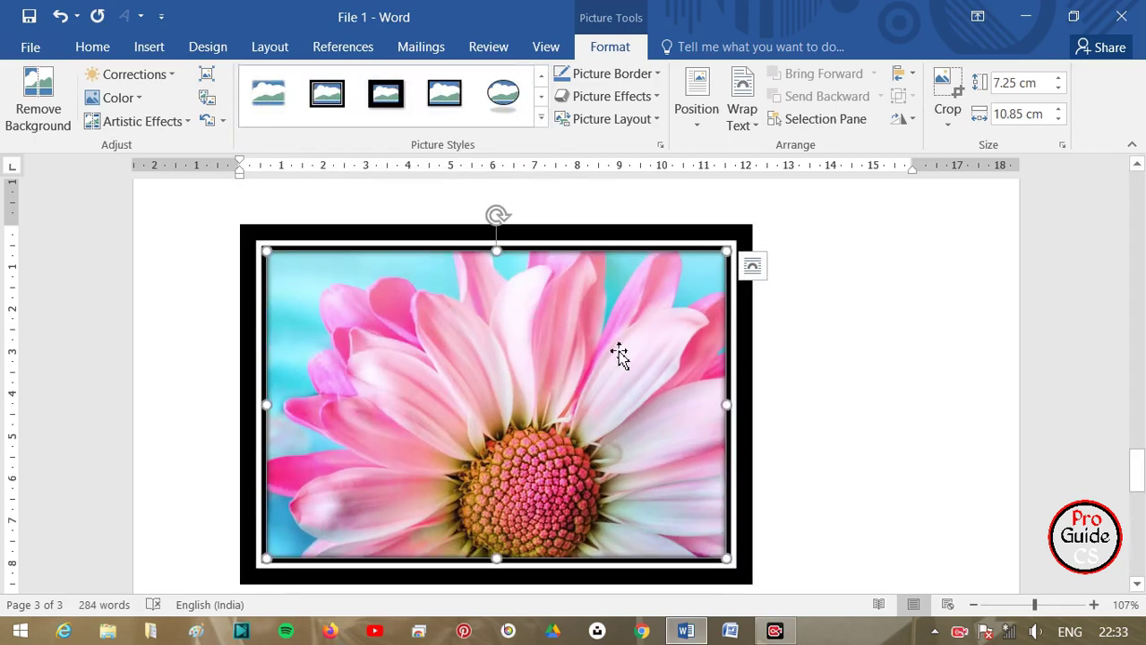
Step: Reset the flower photo to plain, removing the frame style without applying another
{"action": "left_click", "coordinate": [861, 343]}
{"action": "left_click", "coordinate": [642, 307]}
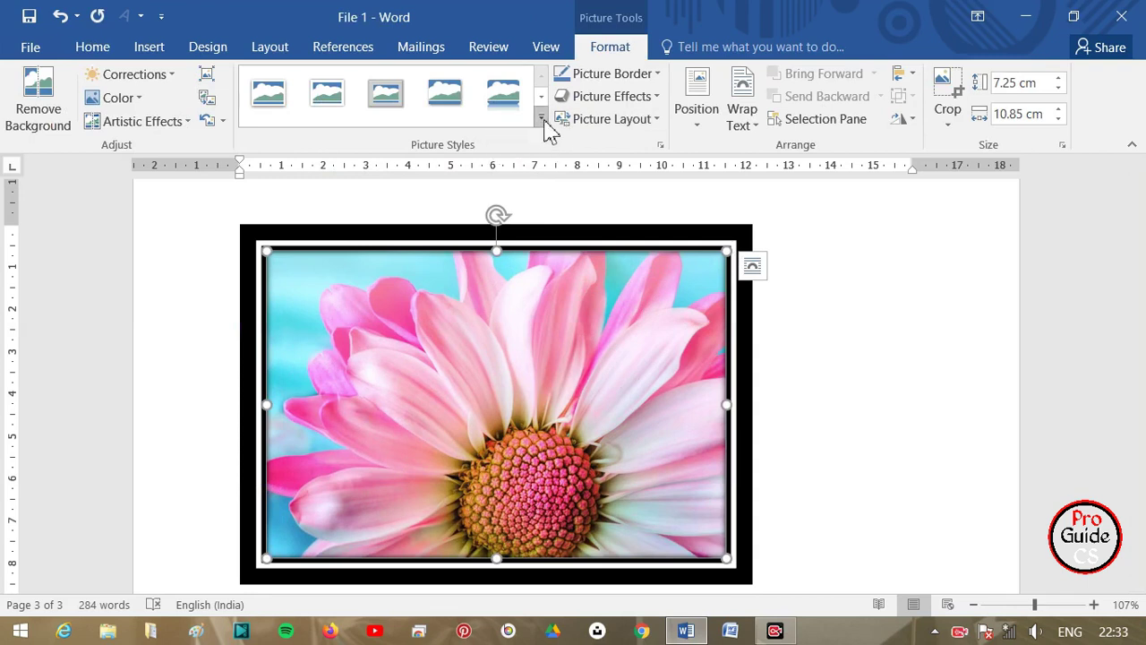
{"action": "left_click", "coordinate": [209, 122]}
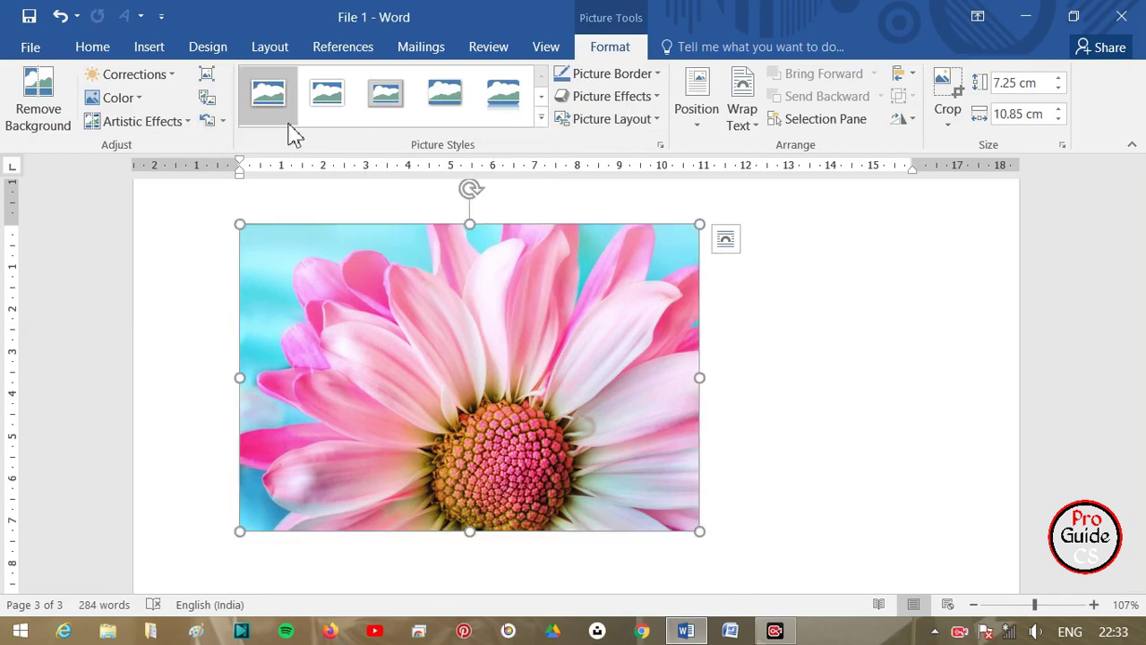
{"action": "left_click", "coordinate": [541, 119]}
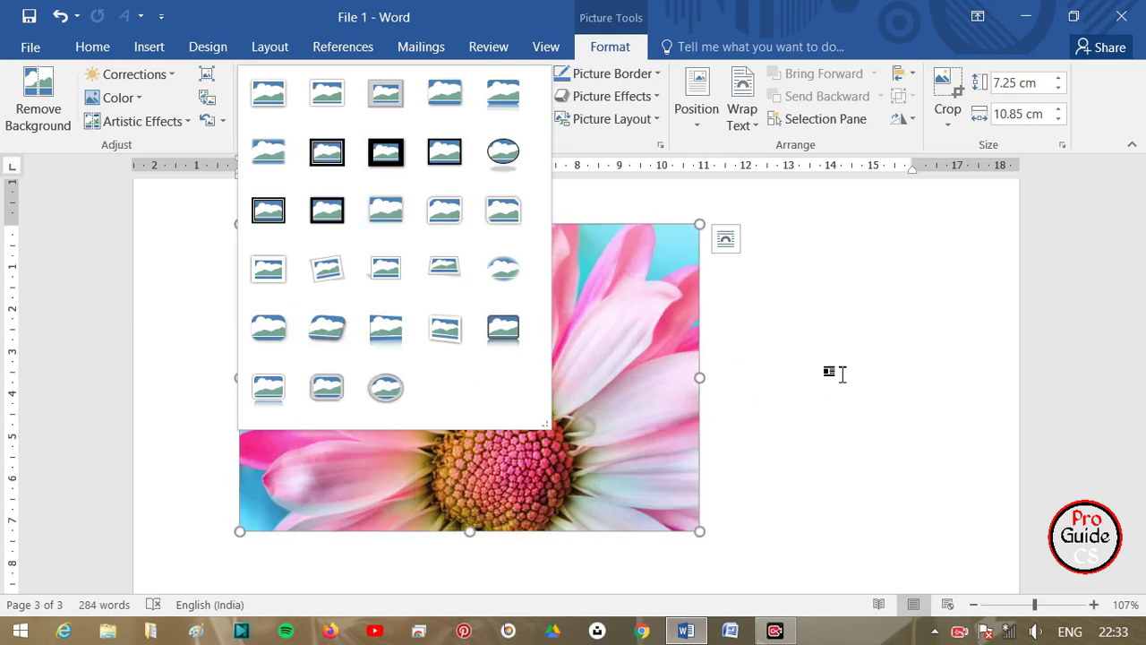
{"action": "left_click", "coordinate": [833, 374]}
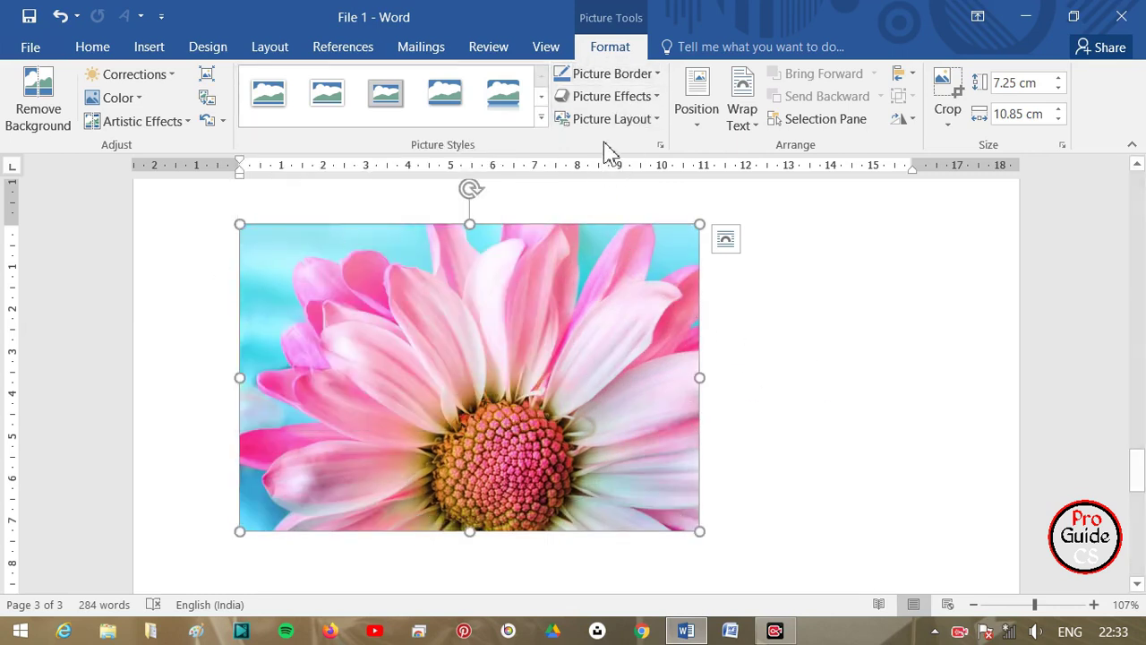
{"action": "left_click", "coordinate": [642, 76]}
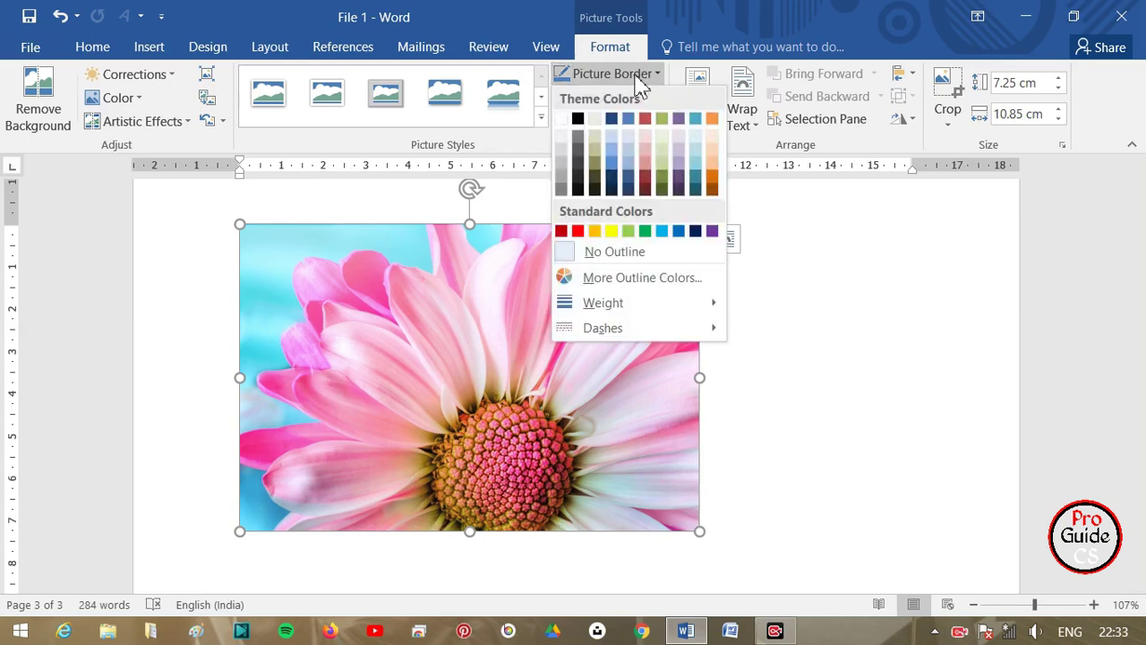
Step: Give the flower photo a standard red border with a 3 pt weight
{"action": "left_click", "coordinate": [578, 231]}
{"action": "left_click", "coordinate": [624, 76]}
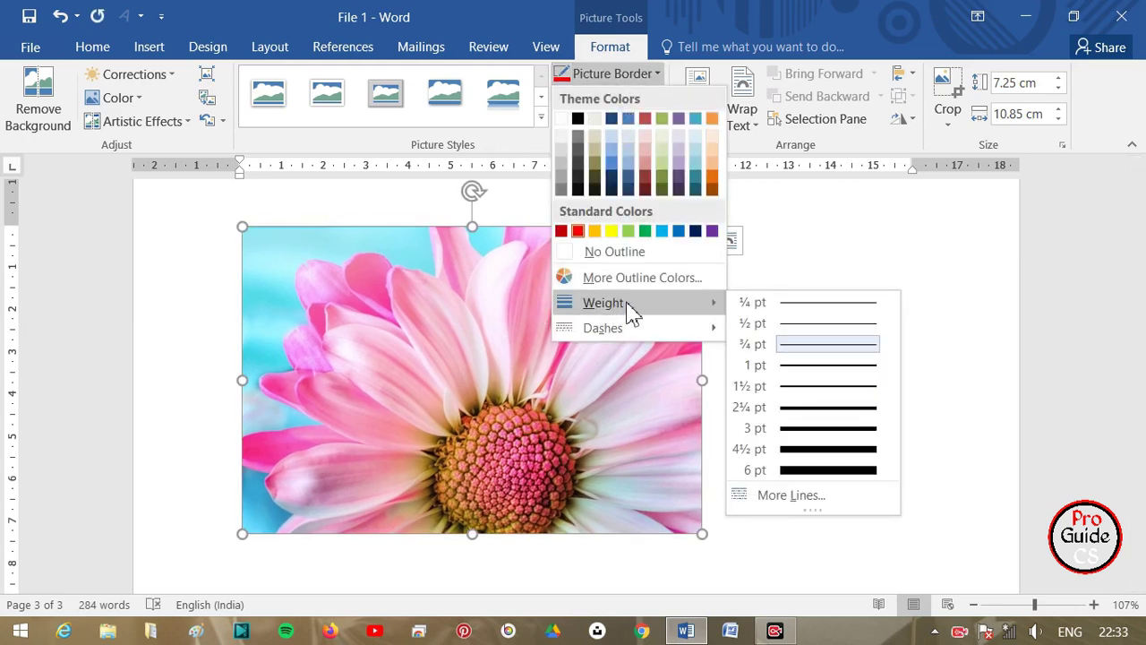
{"action": "mouse_move", "coordinate": [602, 303]}
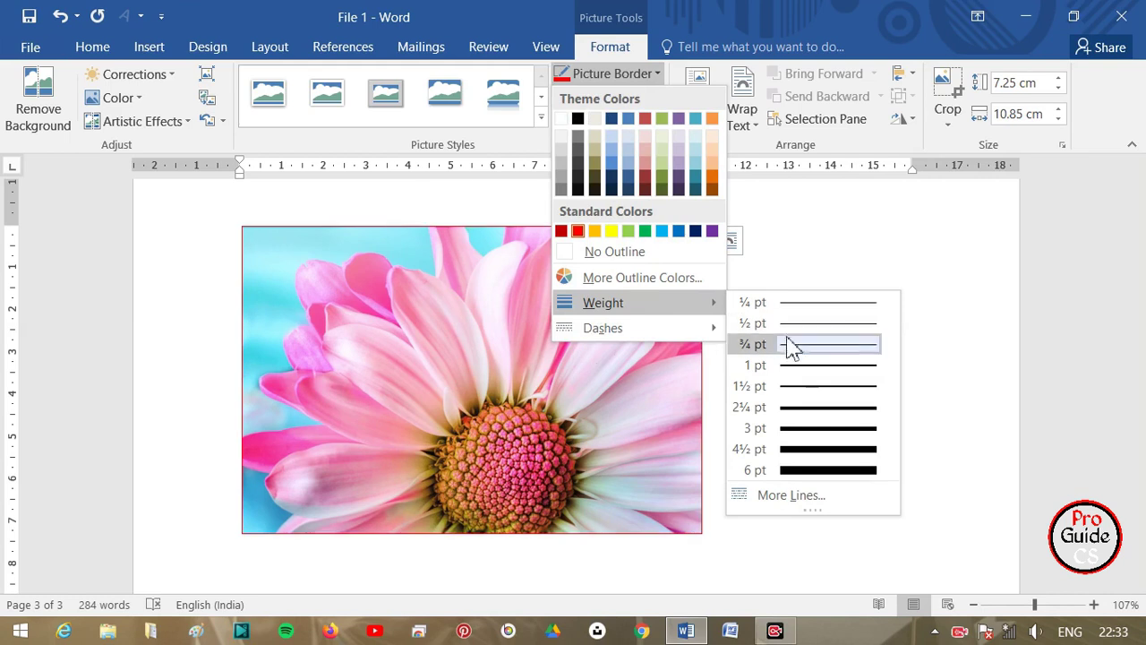
{"action": "left_click", "coordinate": [799, 429]}
{"action": "left_click", "coordinate": [618, 73]}
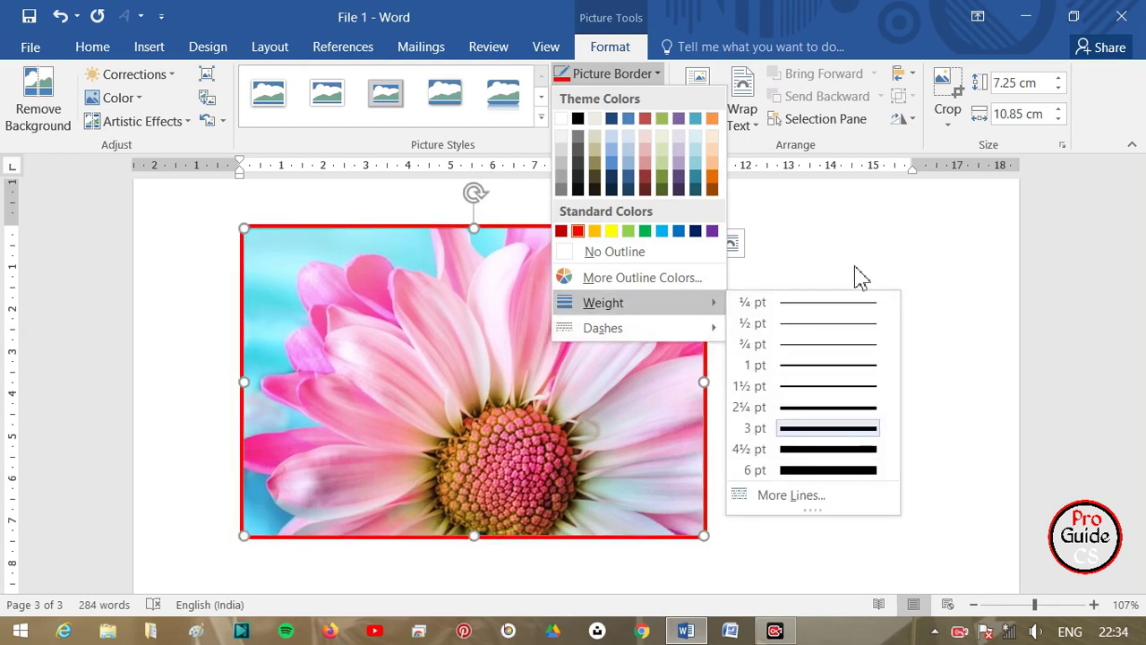
{"action": "left_click", "coordinate": [819, 259]}
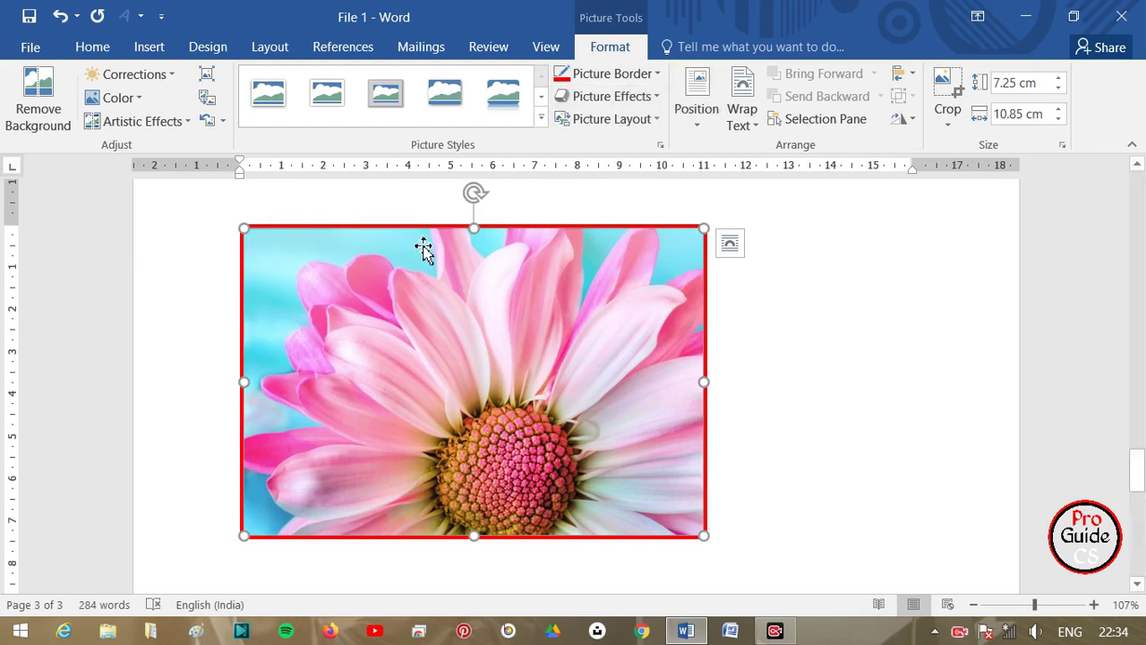
Step: Tilt the flower photo with a stronger Perspective 3-D Rotation preset
{"action": "left_click", "coordinate": [594, 104]}
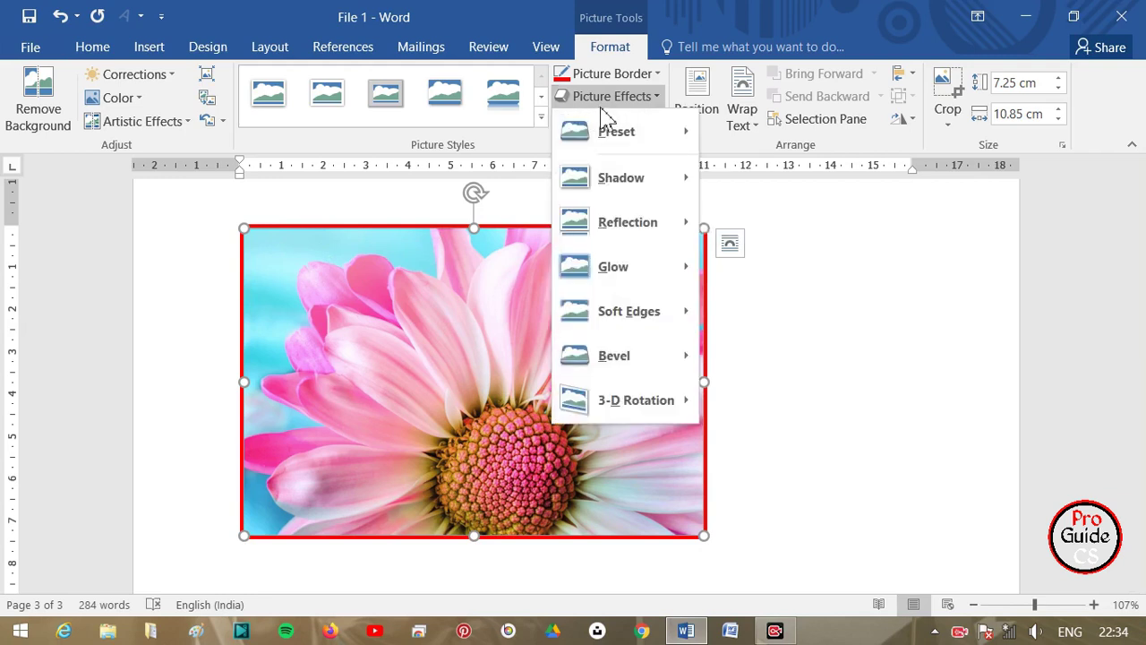
{"action": "mouse_move", "coordinate": [636, 400]}
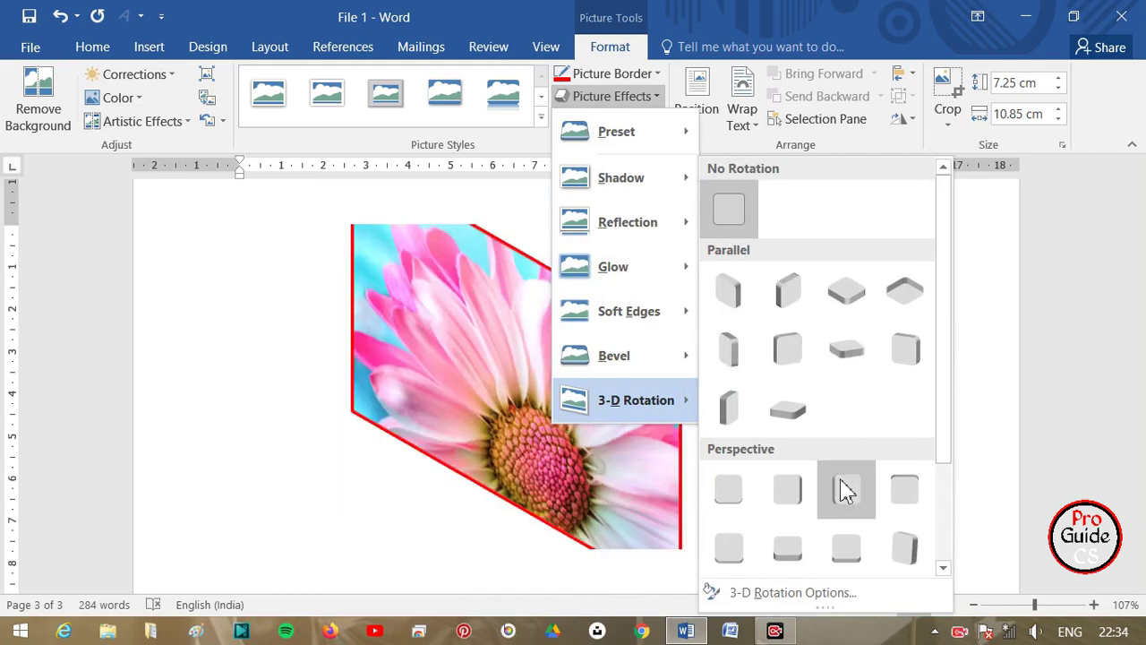
{"action": "left_click", "coordinate": [803, 499]}
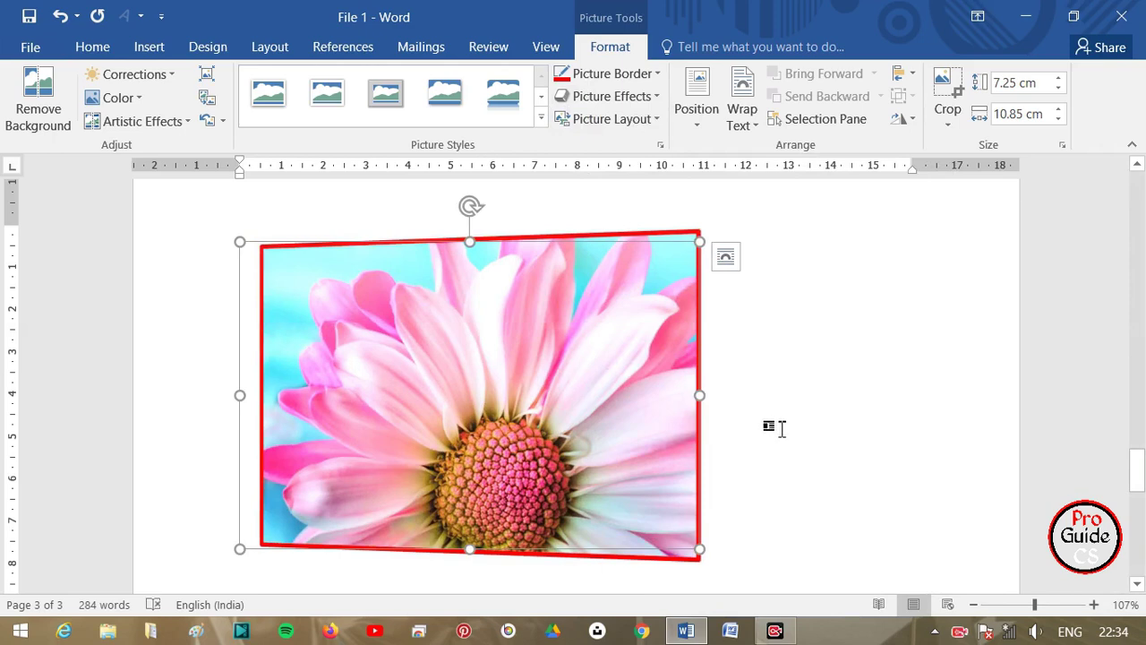
{"action": "left_click", "coordinate": [632, 125]}
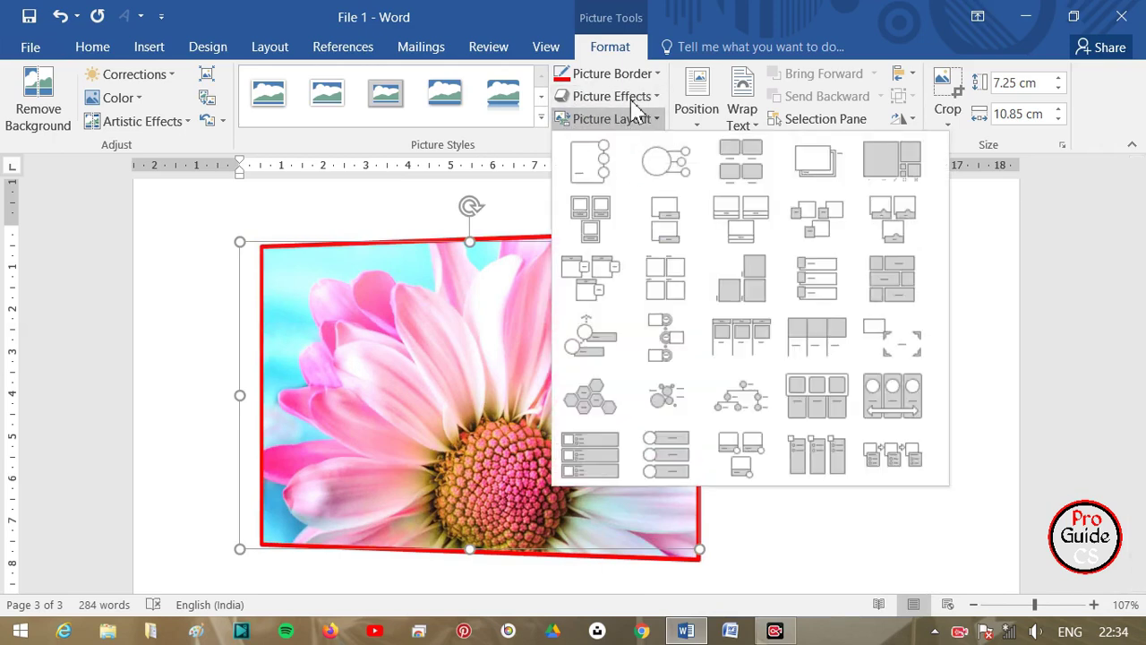
{"action": "left_click", "coordinate": [626, 97]}
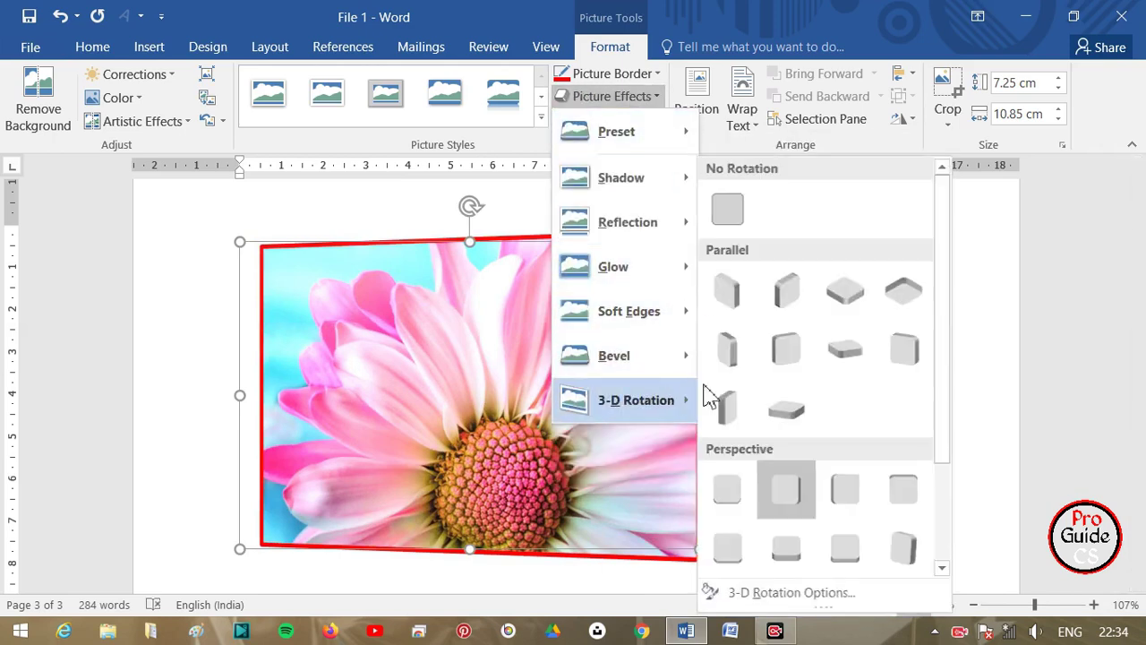
{"action": "scroll", "coordinate": [785, 474], "scroll_direction": "down", "scroll_amount": 3}
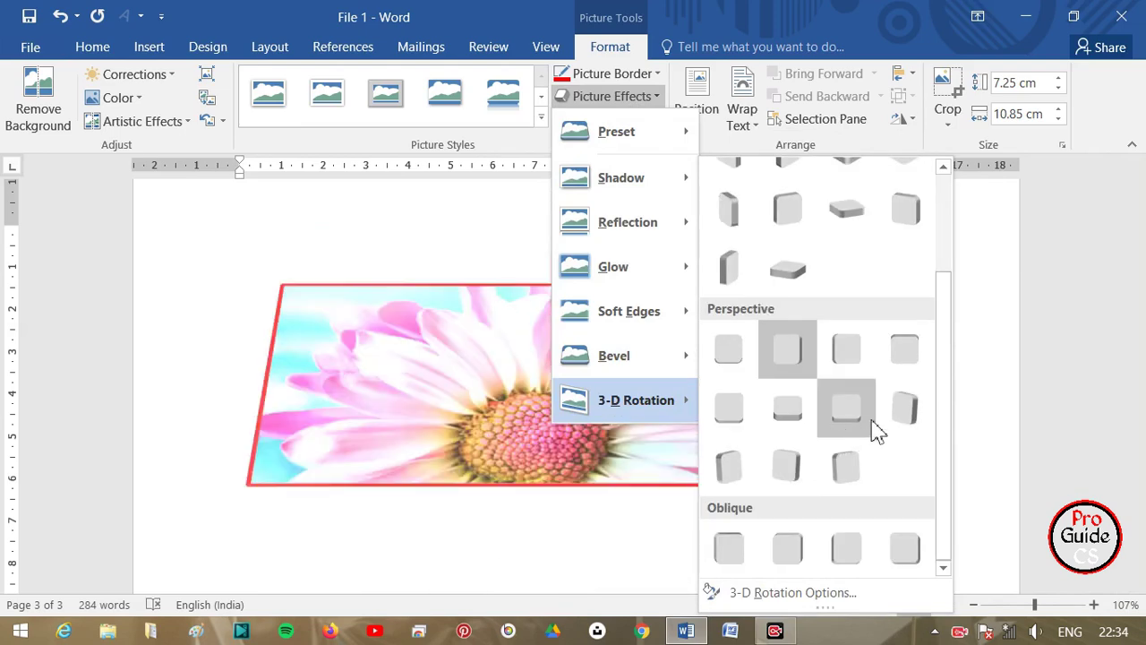
{"action": "left_click", "coordinate": [906, 411]}
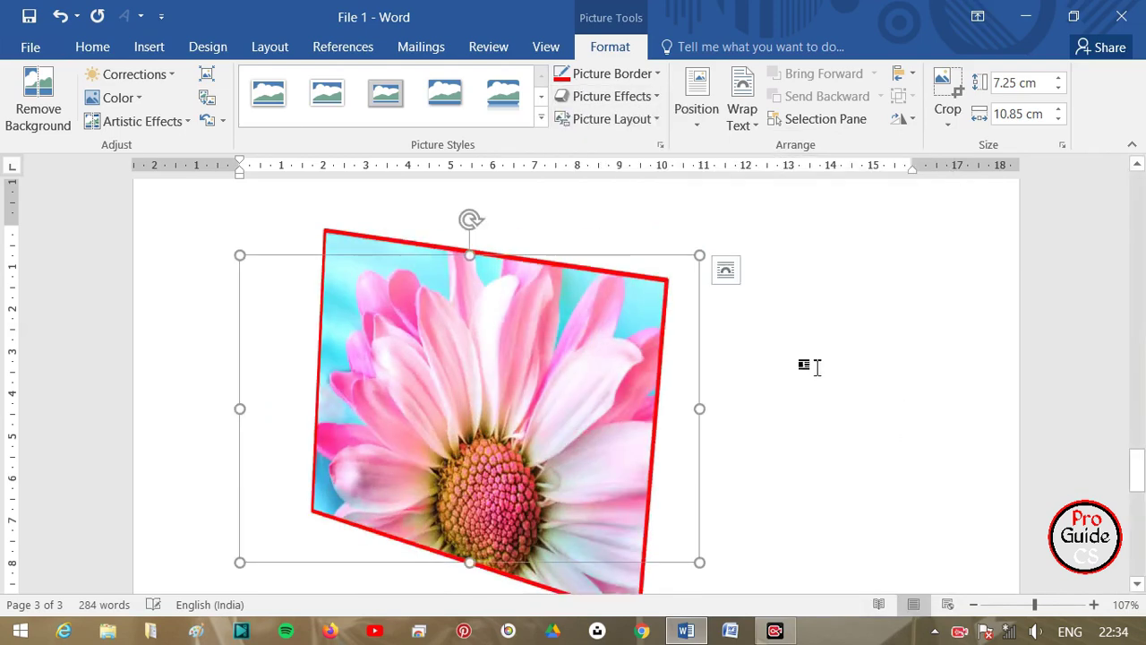
Step: Add a bevel edge and a red glow variation around the tilted photo
{"action": "left_click", "coordinate": [618, 99]}
{"action": "mouse_move", "coordinate": [626, 356]}
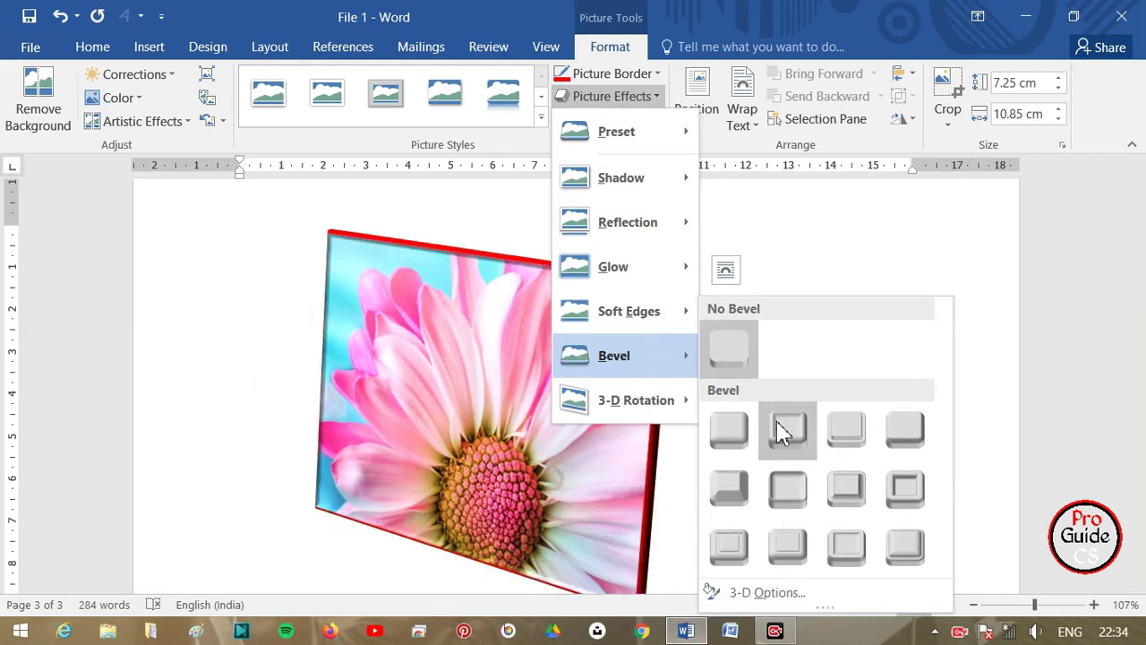
{"action": "left_click", "coordinate": [848, 433]}
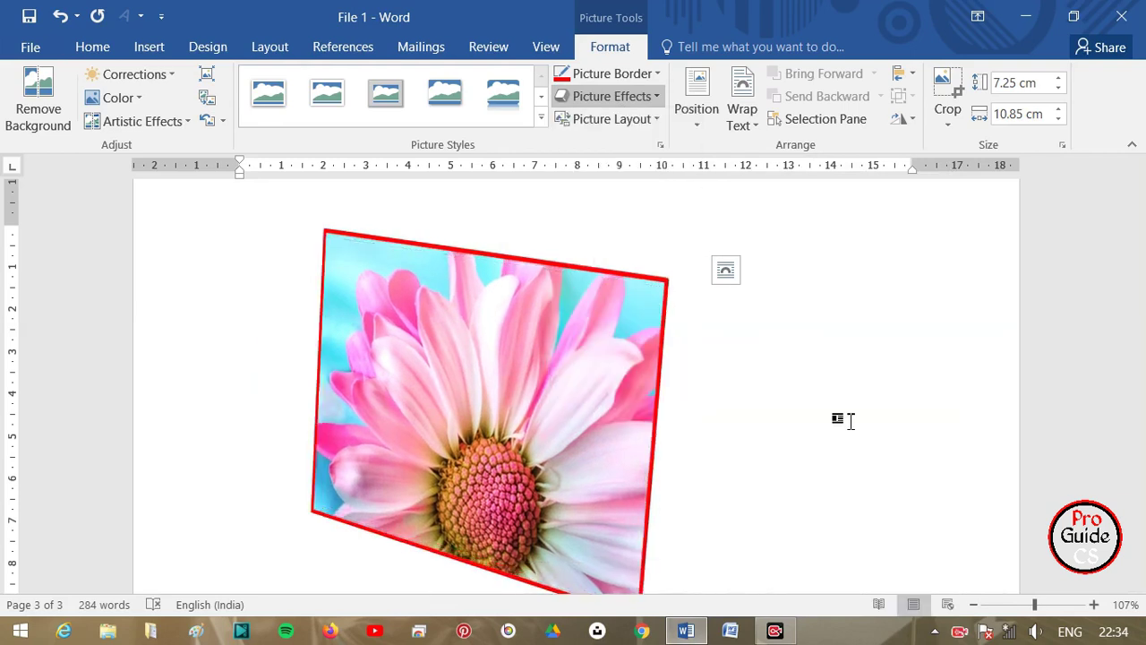
{"action": "left_click", "coordinate": [634, 118]}
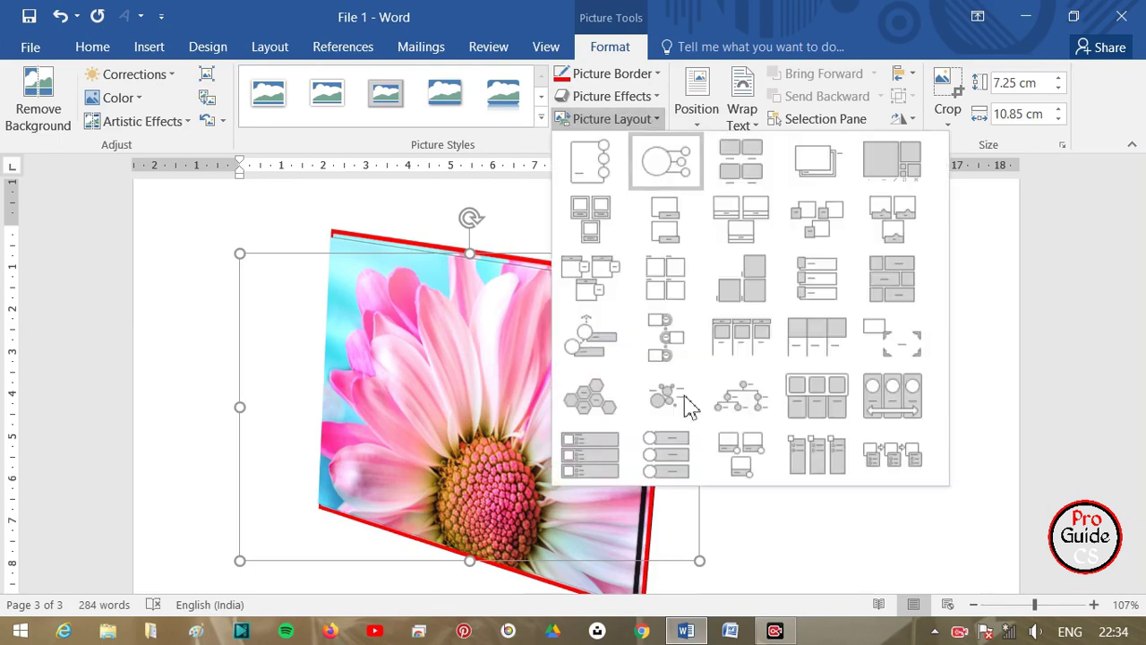
{"action": "left_click", "coordinate": [598, 96]}
{"action": "mouse_move", "coordinate": [613, 267]}
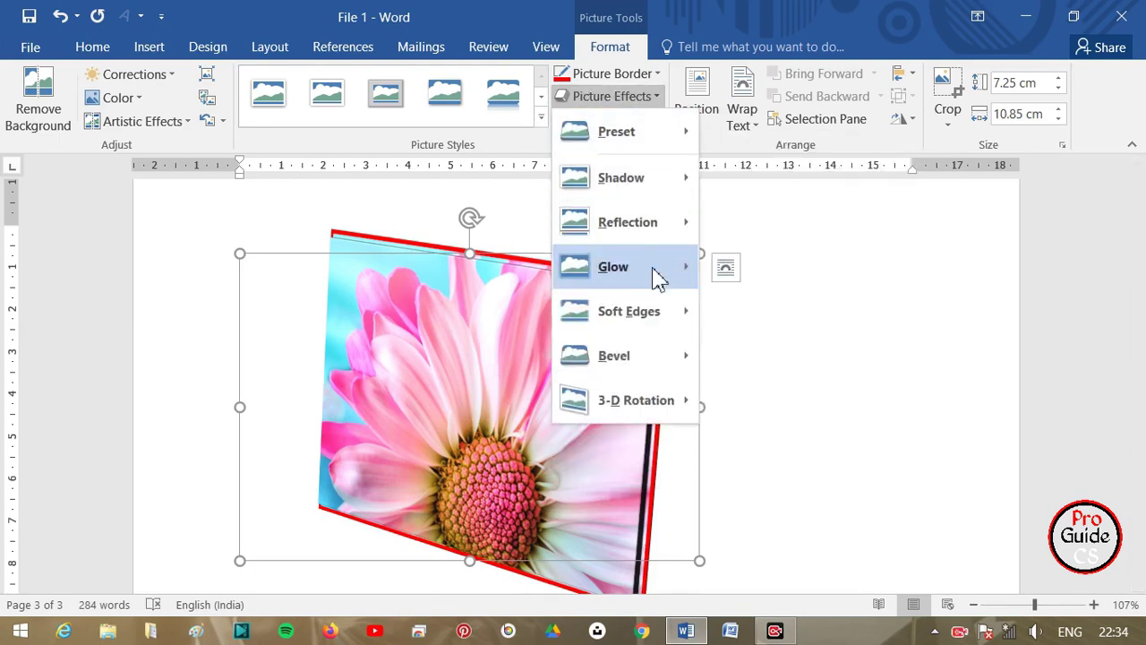
{"action": "left_click", "coordinate": [782, 458]}
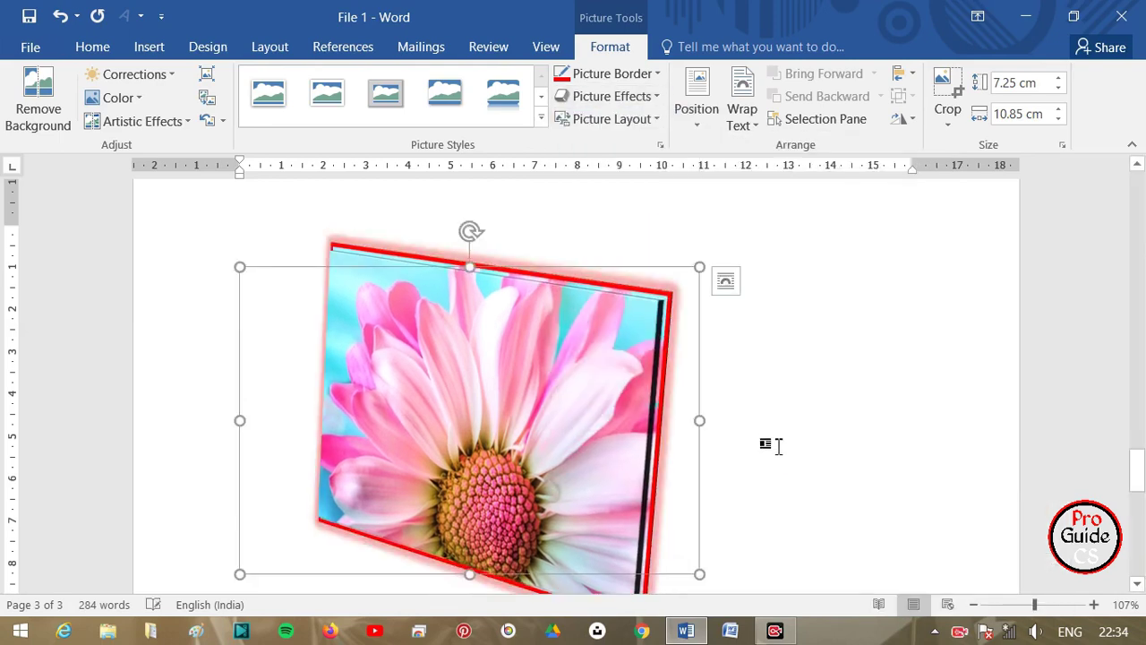
{"action": "left_click", "coordinate": [778, 446]}
{"action": "scroll", "coordinate": [778, 445], "scroll_direction": "up", "scroll_amount": 1}
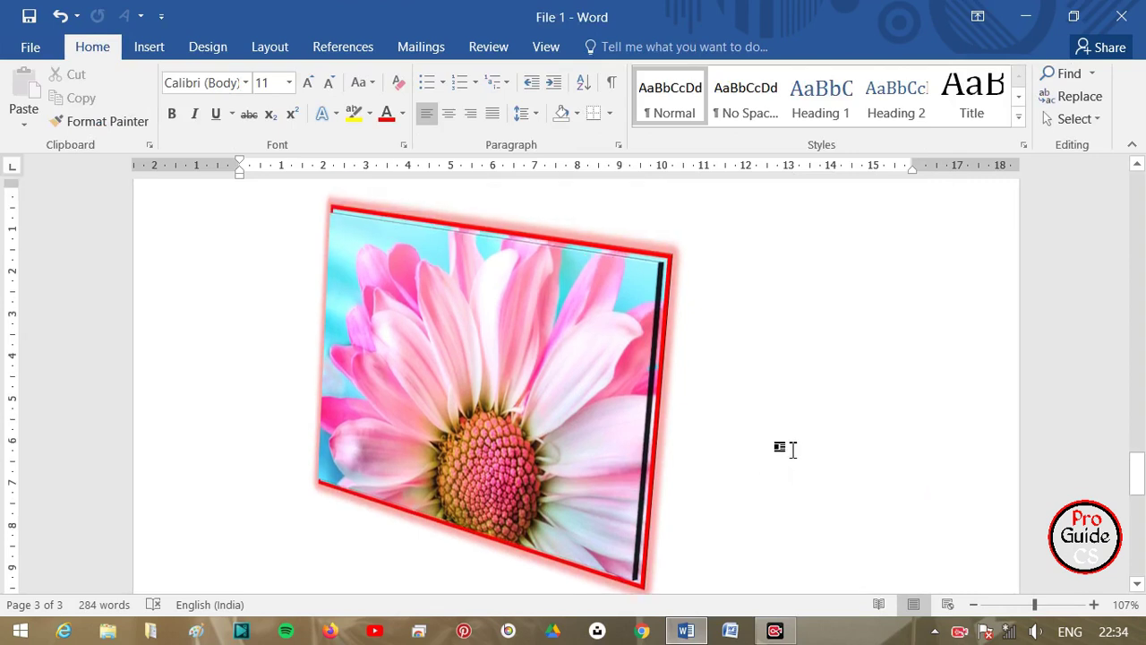
{"action": "left_click", "coordinate": [627, 407]}
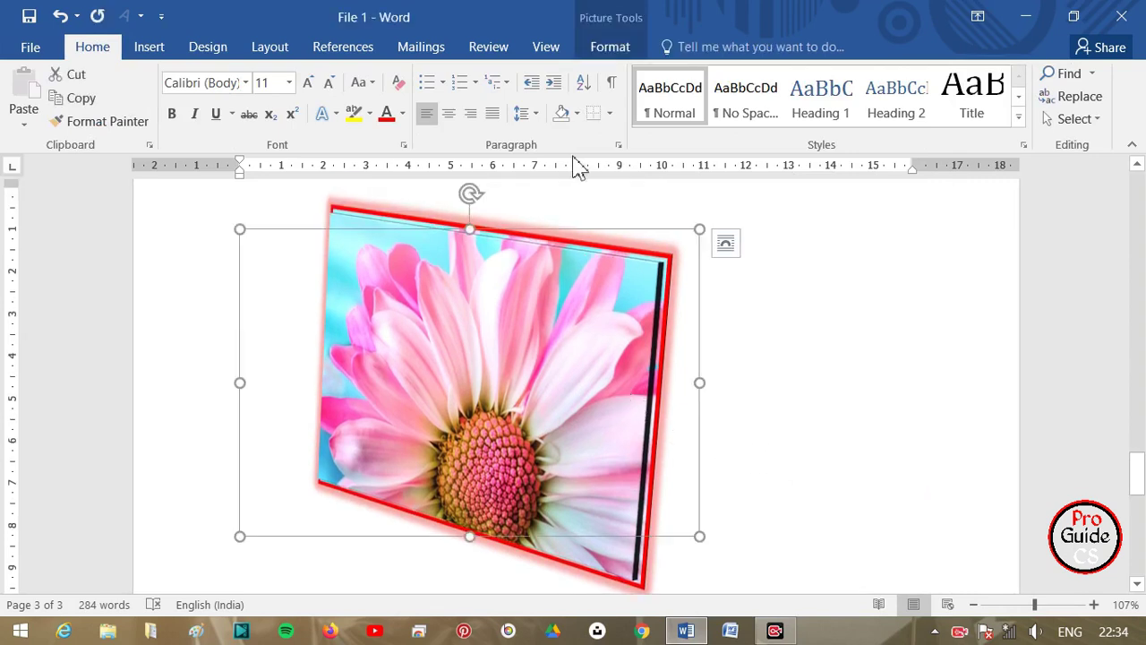
Step: Apply a Picture Layout to the flower photo, then undo the SmartArt conversion with Ctrl+Z
{"action": "left_click", "coordinate": [612, 45]}
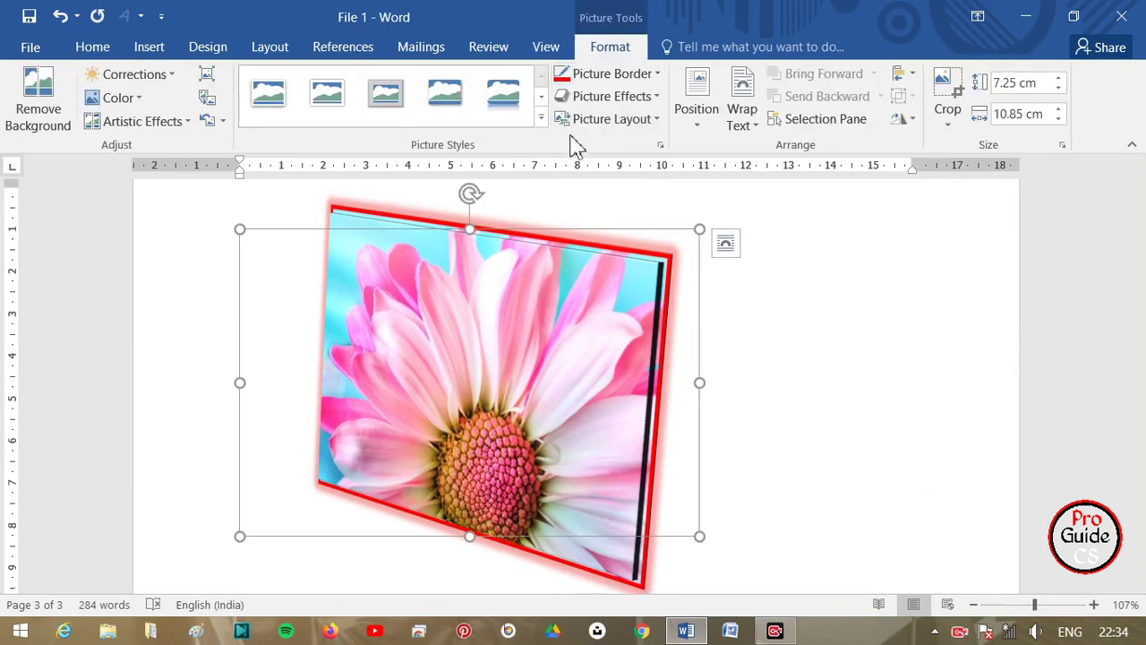
{"action": "left_click", "coordinate": [645, 129]}
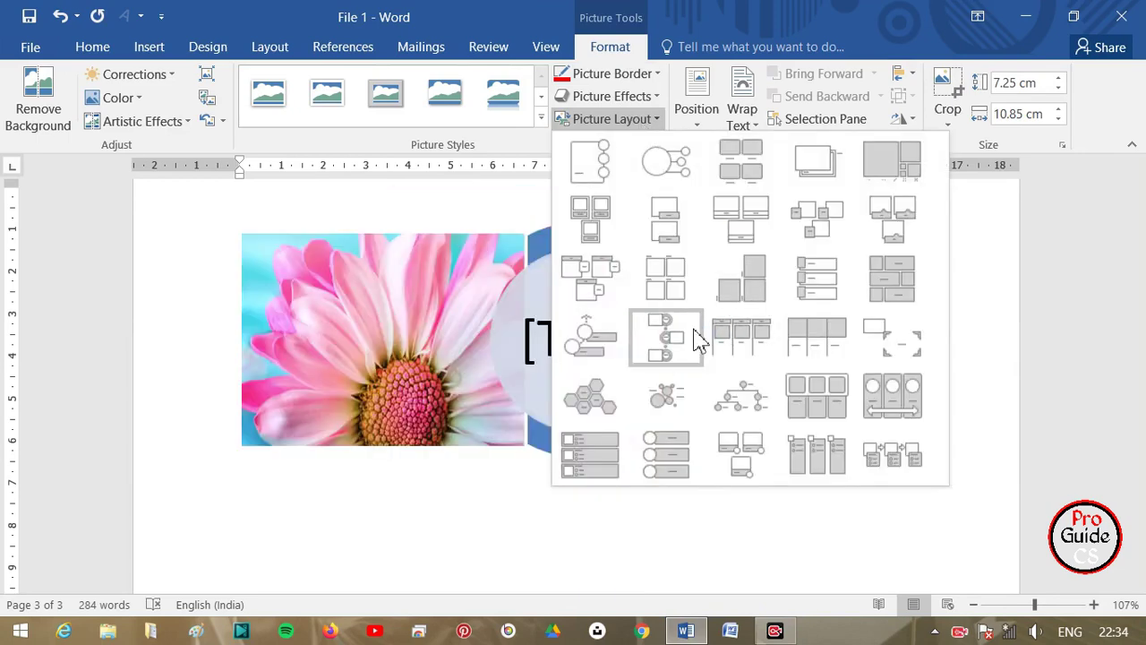
{"action": "left_click", "coordinate": [895, 264]}
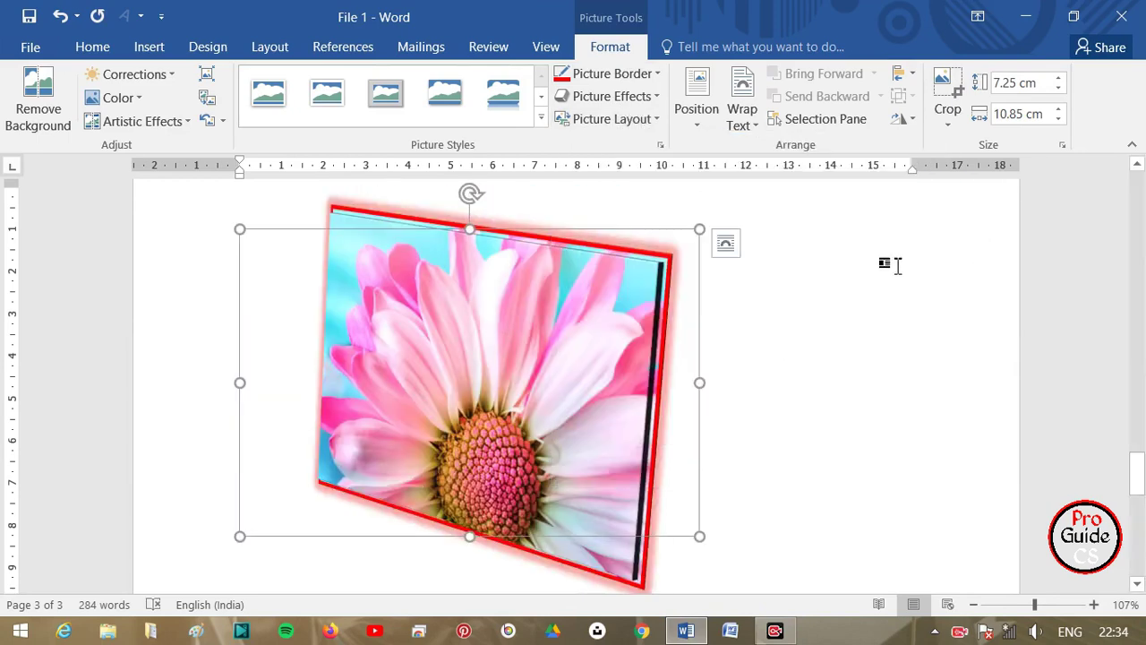
{"action": "left_click", "coordinate": [147, 47]}
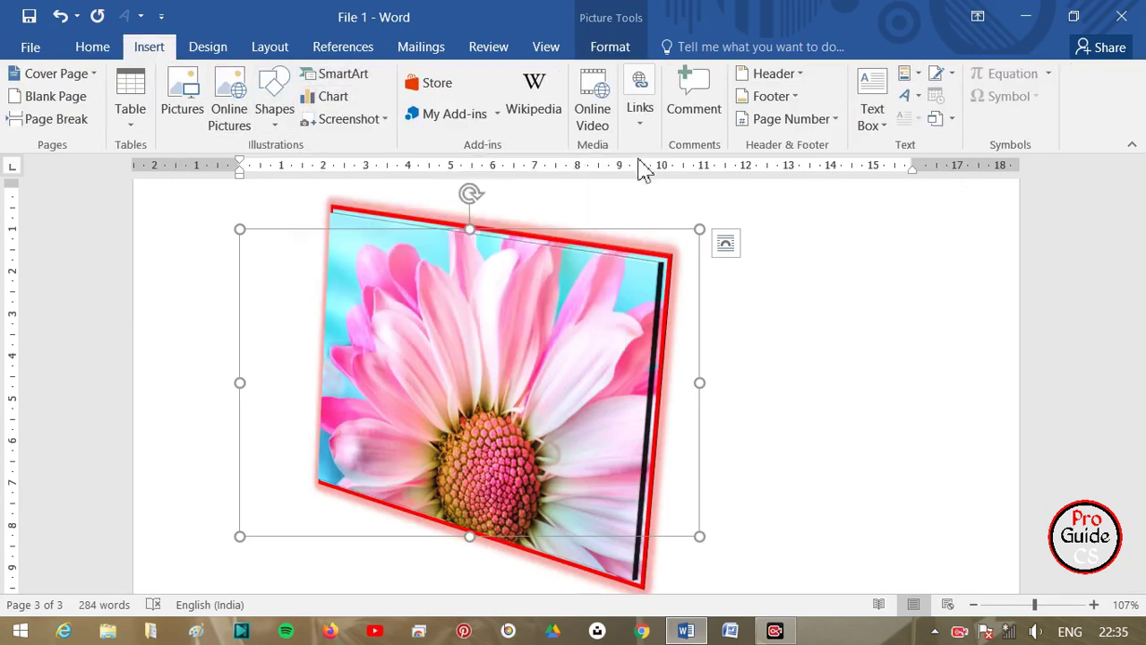
{"action": "left_click", "coordinate": [610, 46]}
{"action": "left_click", "coordinate": [631, 119]}
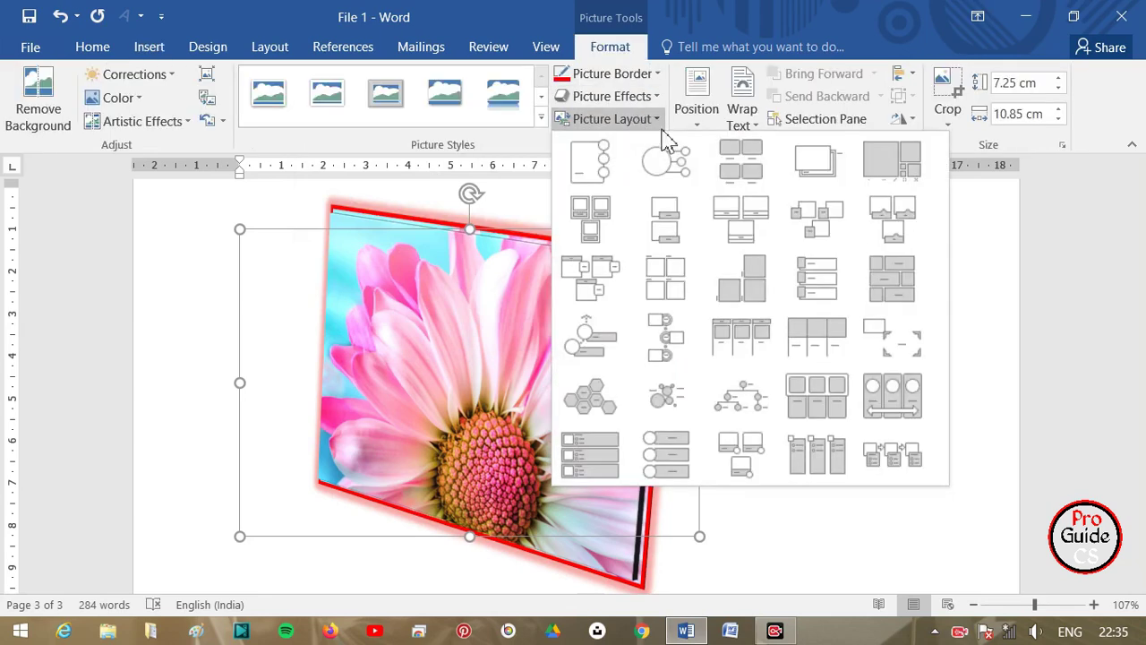
{"action": "left_click", "coordinate": [692, 265]}
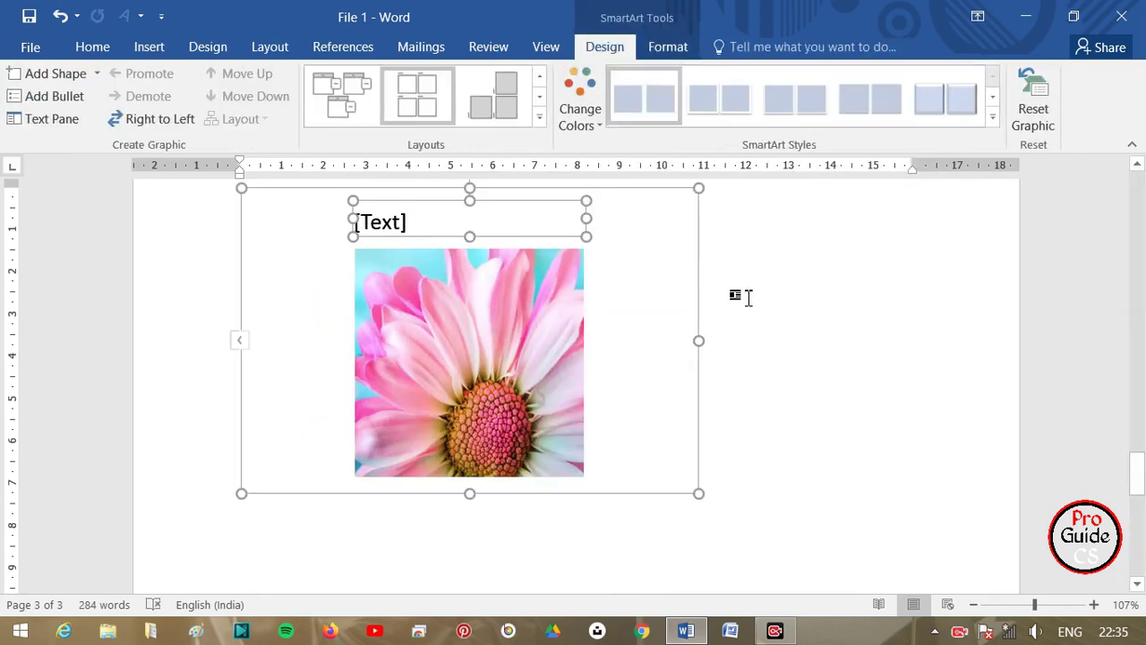
{"action": "left_click", "coordinate": [881, 292]}
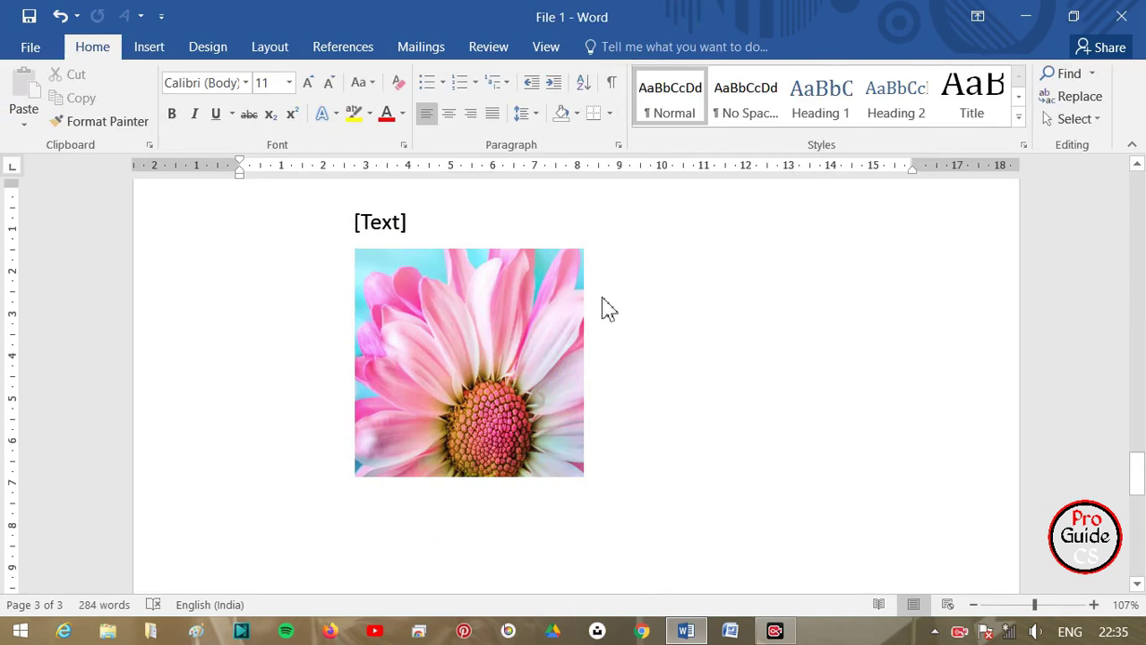
{"action": "key", "text": "ctrl+z"}
Step: Apply a header picture layout, then undo it to restore the tilted red-bordered photo
{"action": "left_click", "coordinate": [610, 49]}
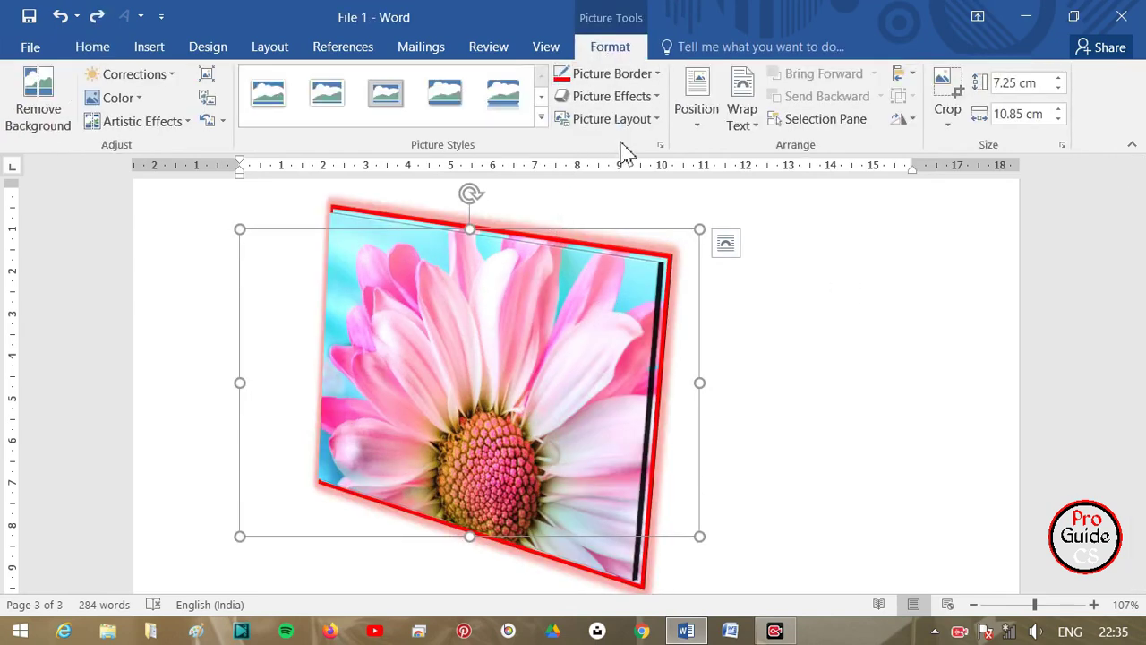
{"action": "left_click", "coordinate": [611, 119]}
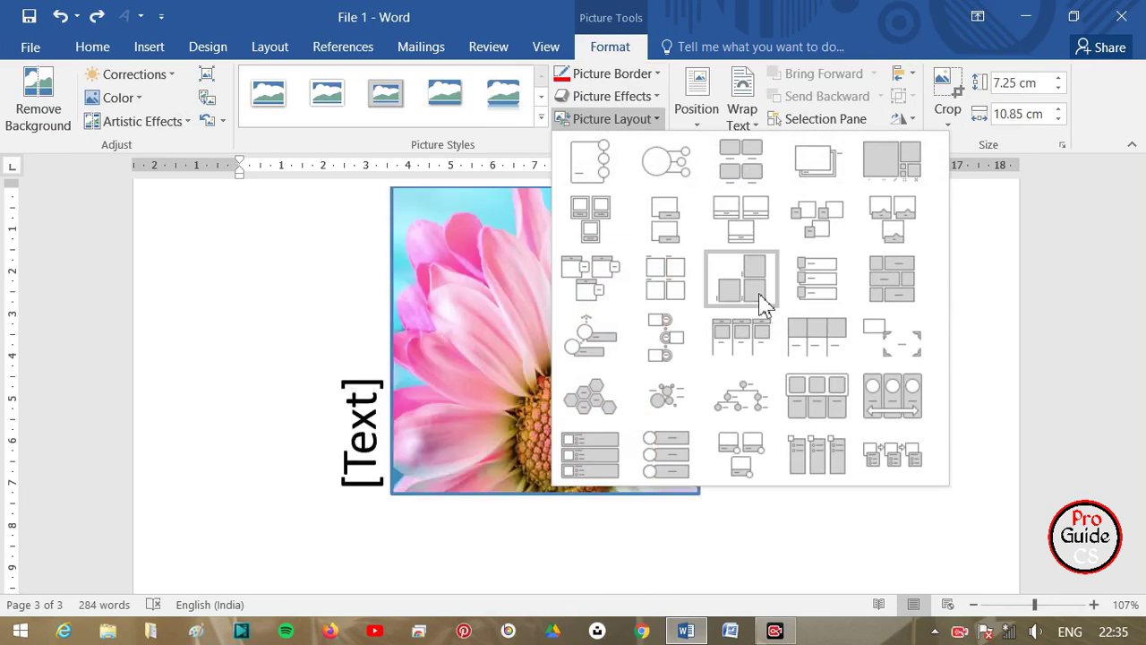
{"action": "left_click", "coordinate": [757, 324]}
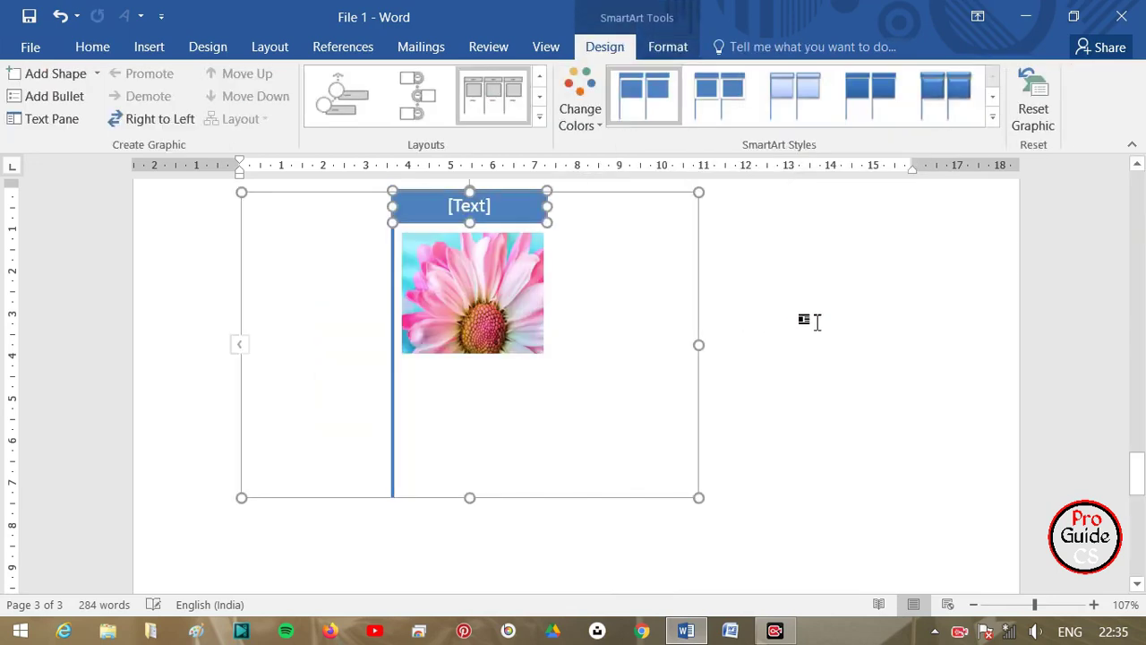
{"action": "left_click", "coordinate": [784, 323]}
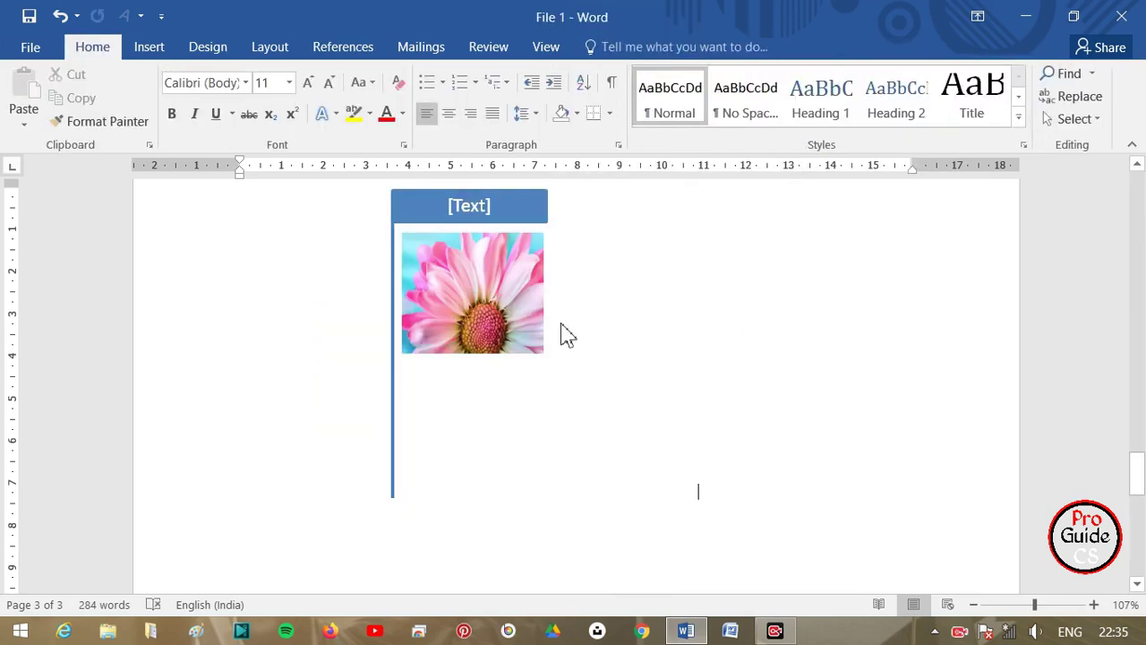
{"action": "key", "text": "ctrl+z"}
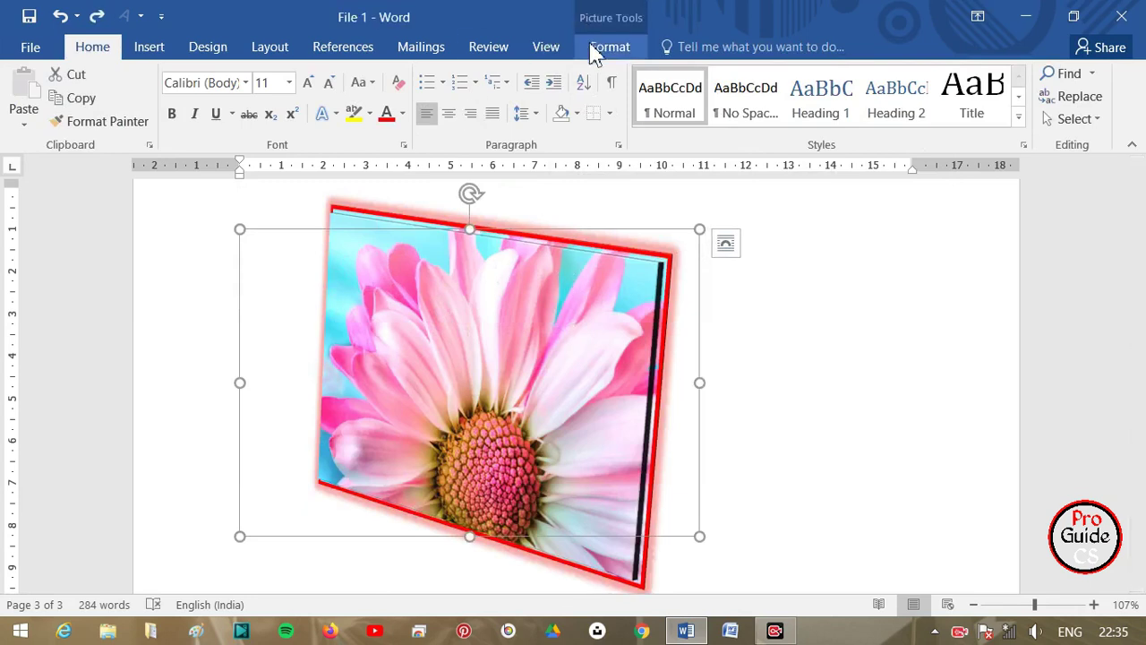
{"action": "left_click", "coordinate": [600, 48]}
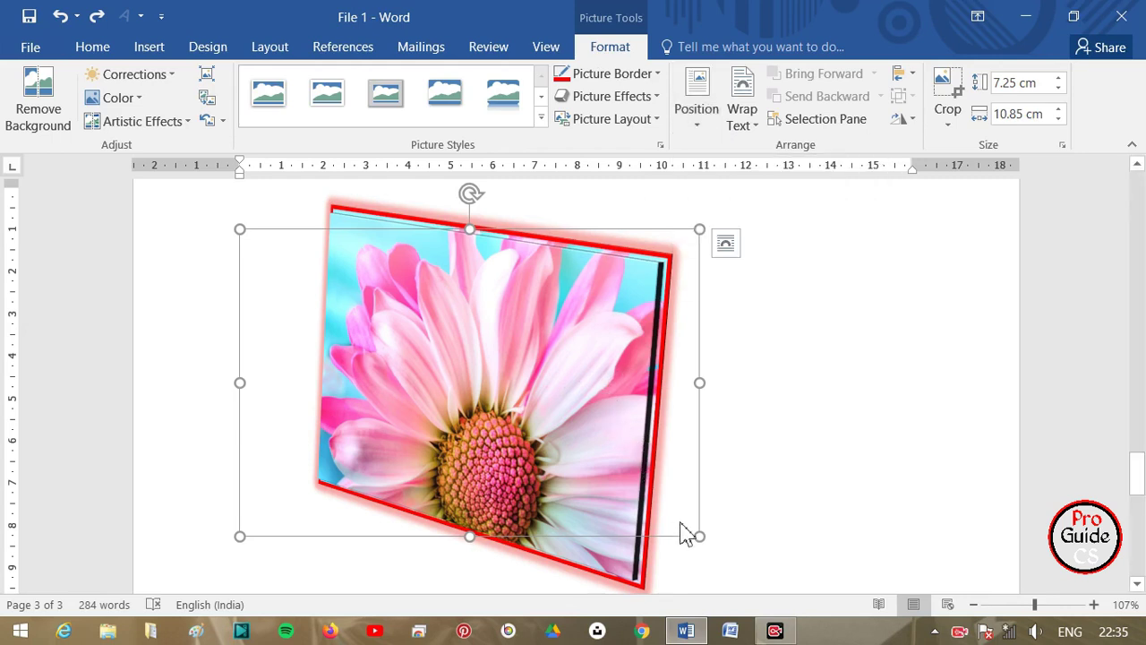
Step: Resize the flower picture to 3.37 cm high by 5.04 cm wide
{"action": "left_click_drag", "start_coordinate": [697, 531], "coordinate": [455, 333]}
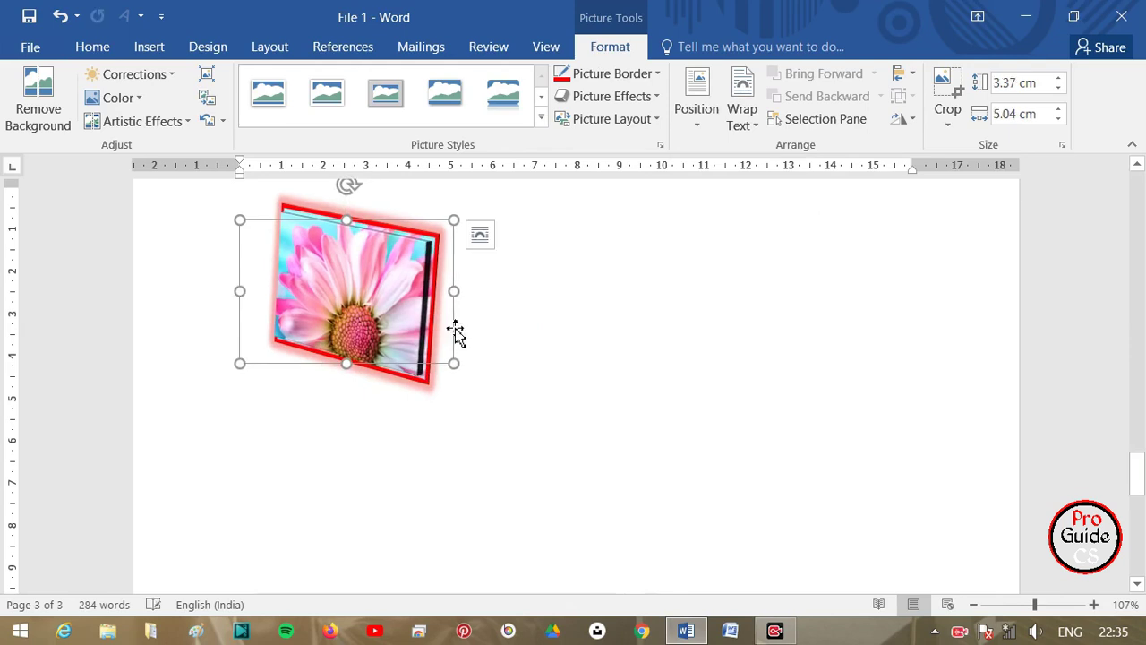
{"action": "left_click", "coordinate": [703, 132]}
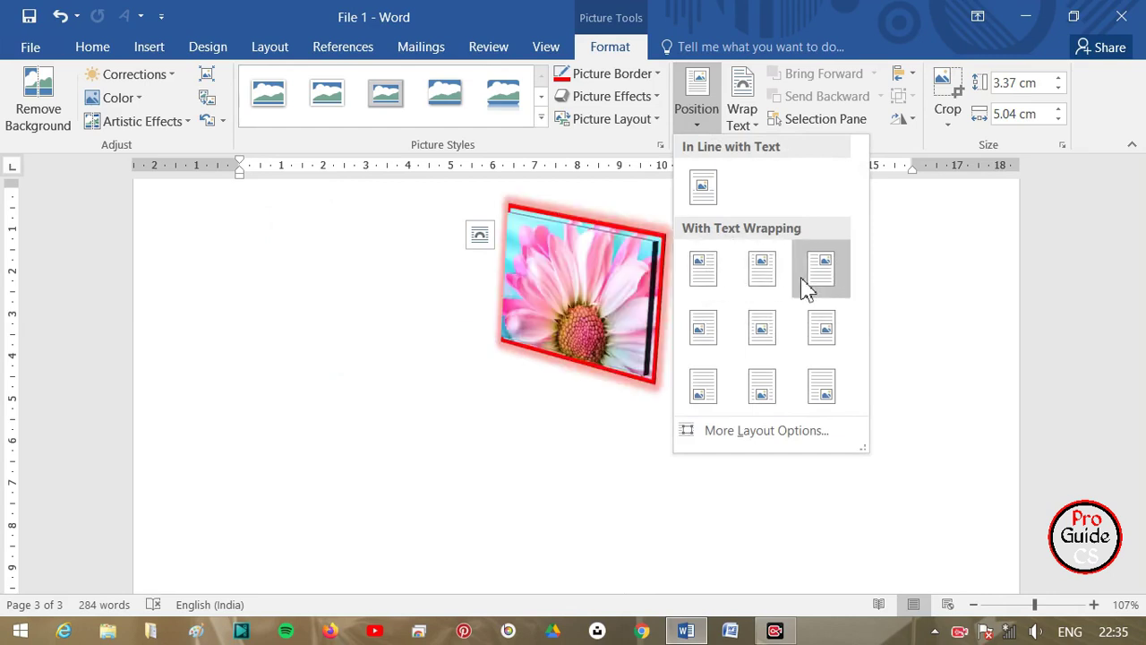
Step: Try the top-left, top-centre, top-right and middle page positions for the flower picture
{"action": "left_click", "coordinate": [704, 278]}
{"action": "left_click", "coordinate": [690, 130]}
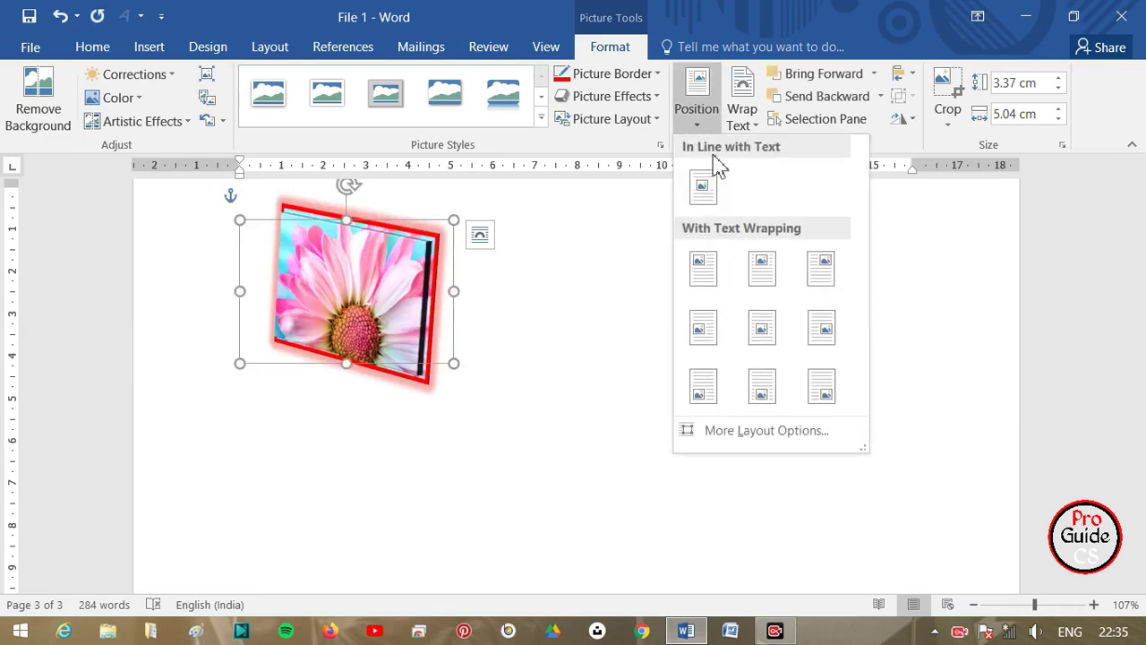
{"action": "left_click", "coordinate": [762, 269]}
{"action": "left_click", "coordinate": [697, 102]}
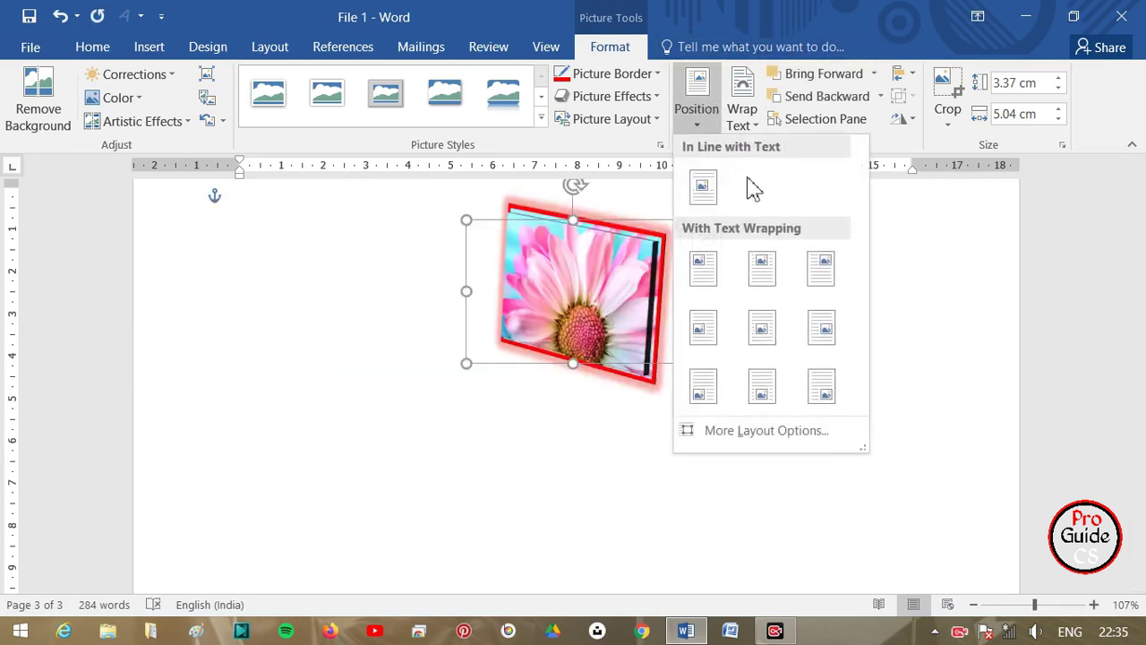
{"action": "left_click", "coordinate": [821, 269]}
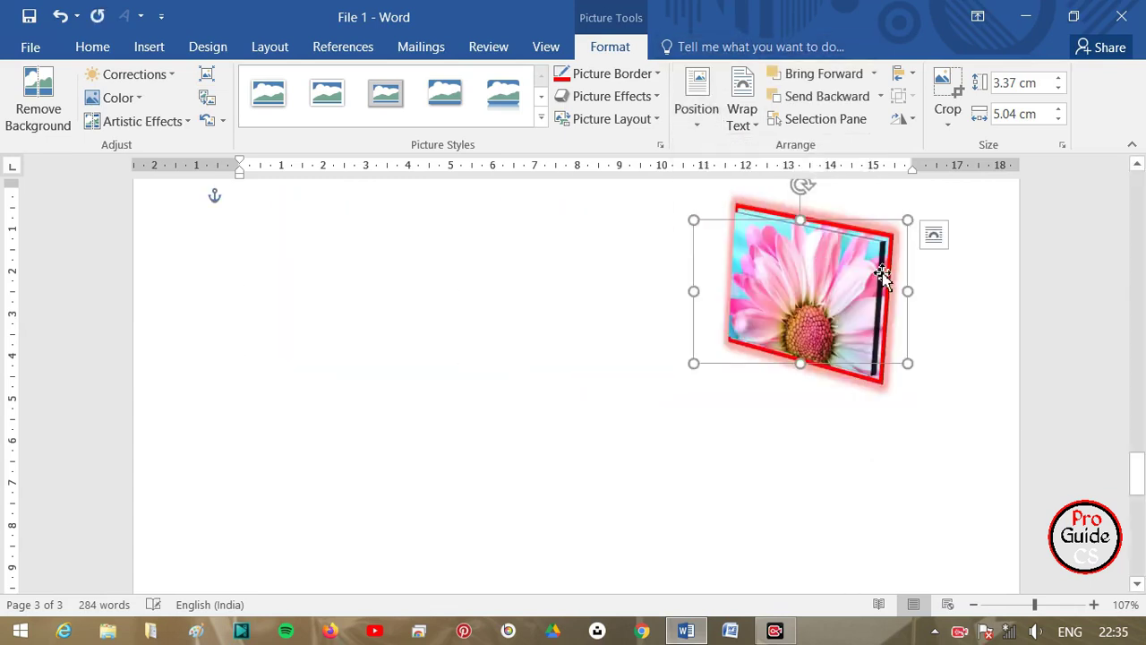
{"action": "left_click", "coordinate": [700, 120]}
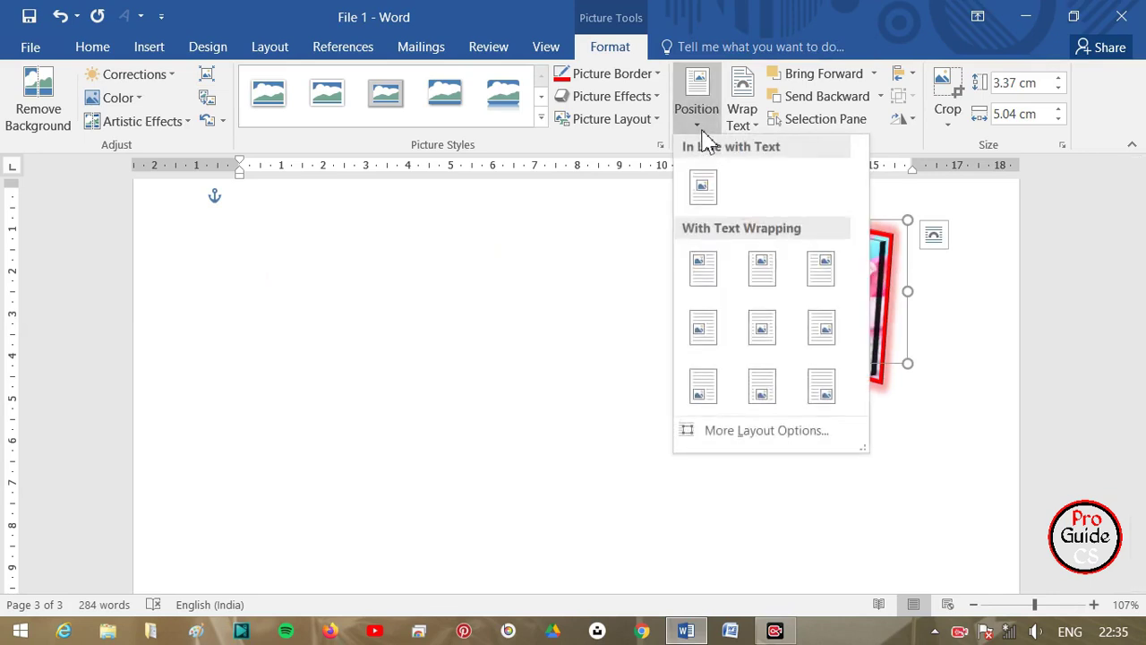
{"action": "left_click", "coordinate": [764, 341]}
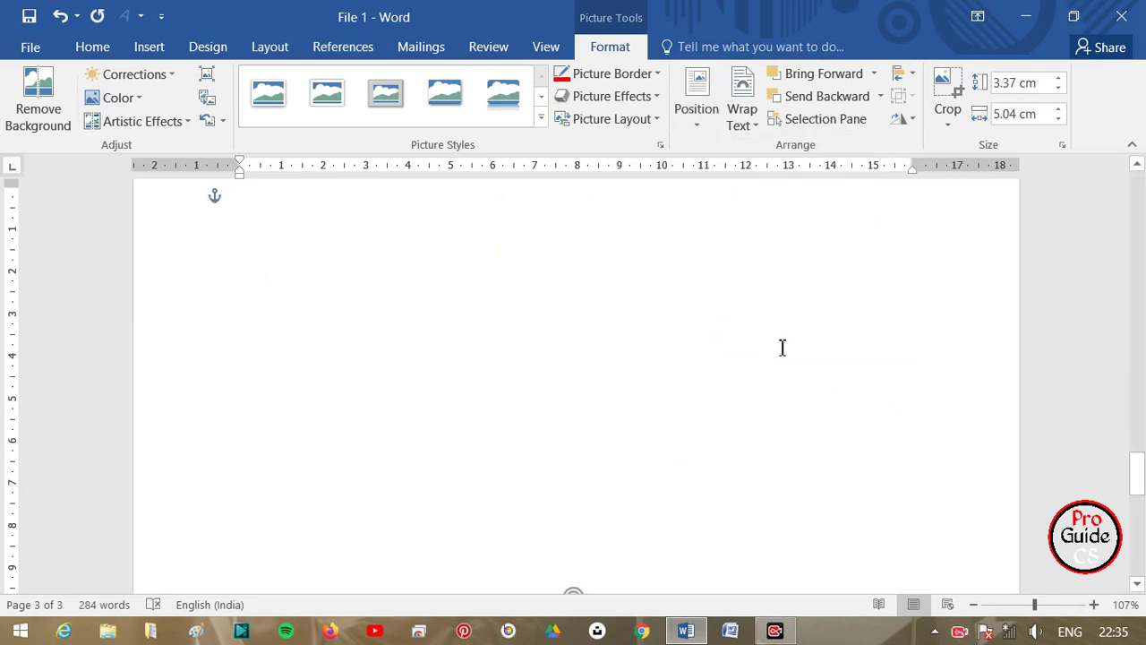
Step: Move the picture to the bottom-left, then settle it at the top-left of page 3
{"action": "scroll", "coordinate": [782, 347], "scroll_direction": "down", "scroll_amount": 7, "text": "ctrl"}
{"action": "scroll", "coordinate": [782, 348], "scroll_direction": "down", "scroll_amount": 2, "text": "ctrl"}
{"action": "scroll", "coordinate": [782, 348], "scroll_direction": "down", "scroll_amount": 1, "text": "ctrl"}
{"action": "scroll", "coordinate": [779, 347], "scroll_direction": "up", "scroll_amount": 3, "text": "ctrl"}
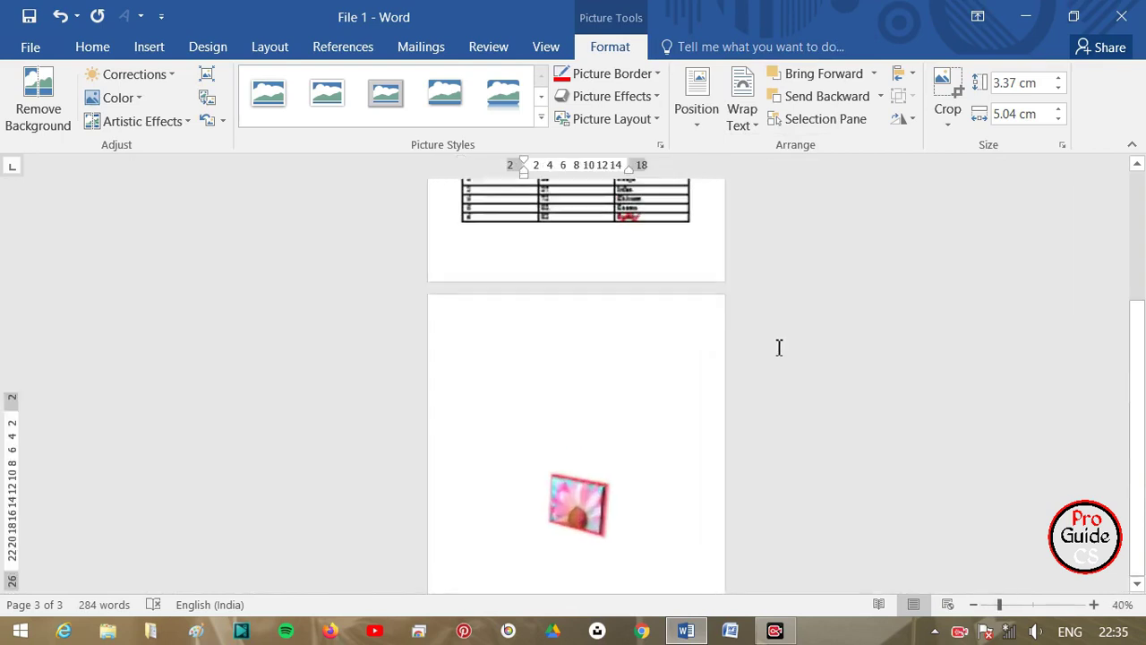
{"action": "scroll", "coordinate": [779, 348], "scroll_direction": "up", "scroll_amount": 1, "text": "ctrl"}
{"action": "scroll", "coordinate": [786, 343], "scroll_direction": "down", "scroll_amount": 2}
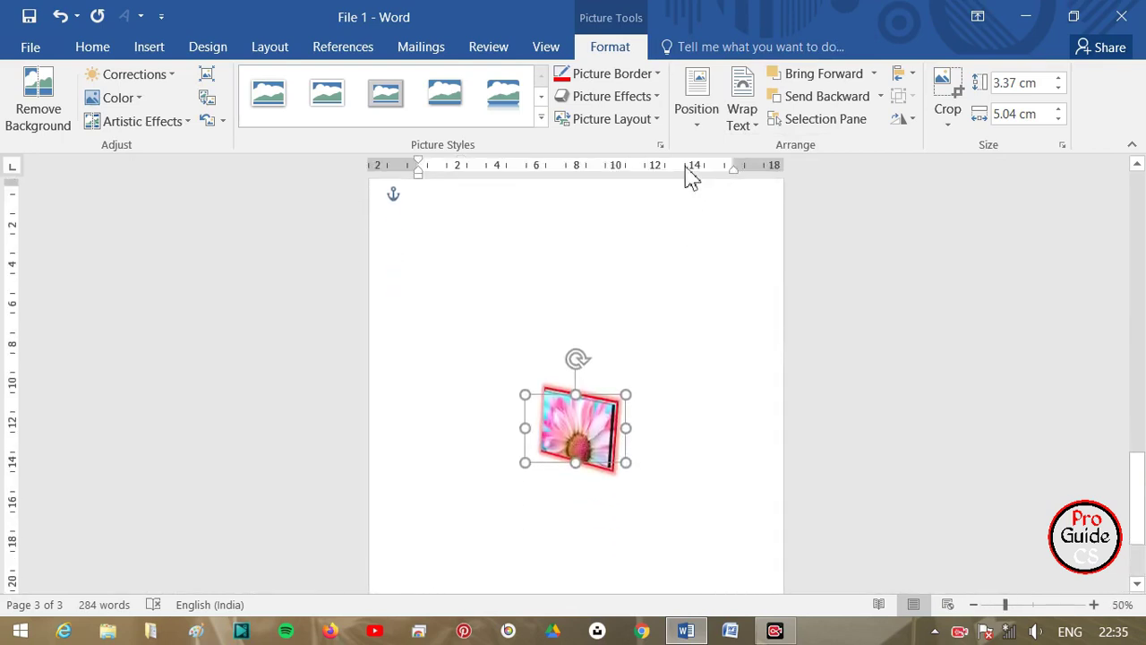
{"action": "left_click", "coordinate": [695, 112]}
{"action": "left_click", "coordinate": [716, 387]}
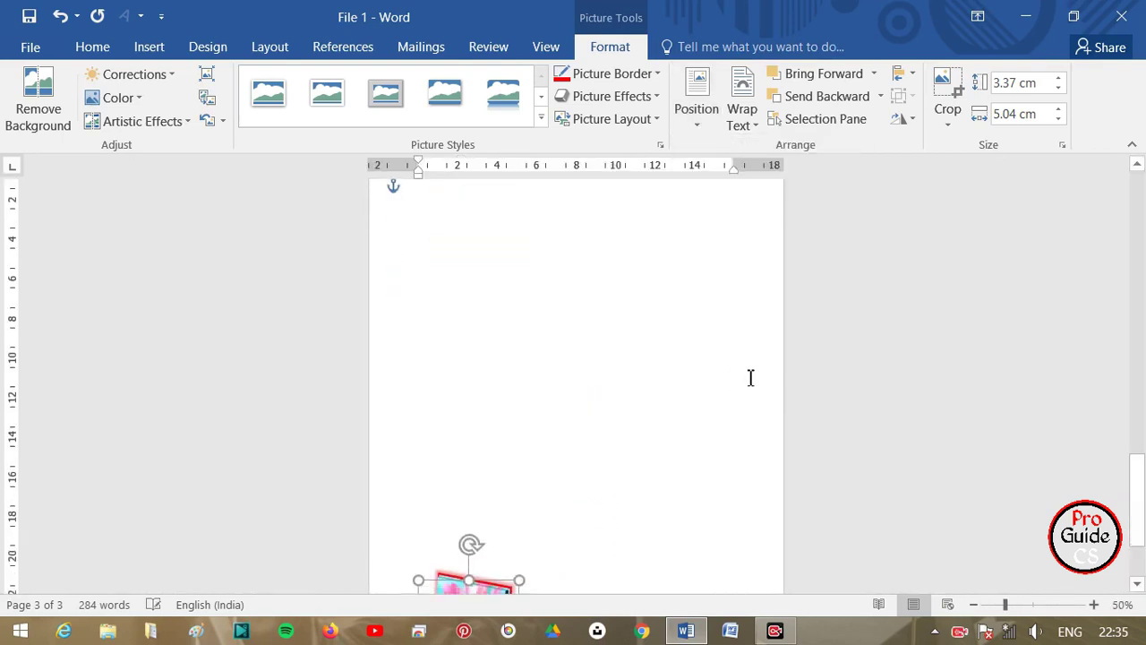
{"action": "left_click", "coordinate": [697, 125]}
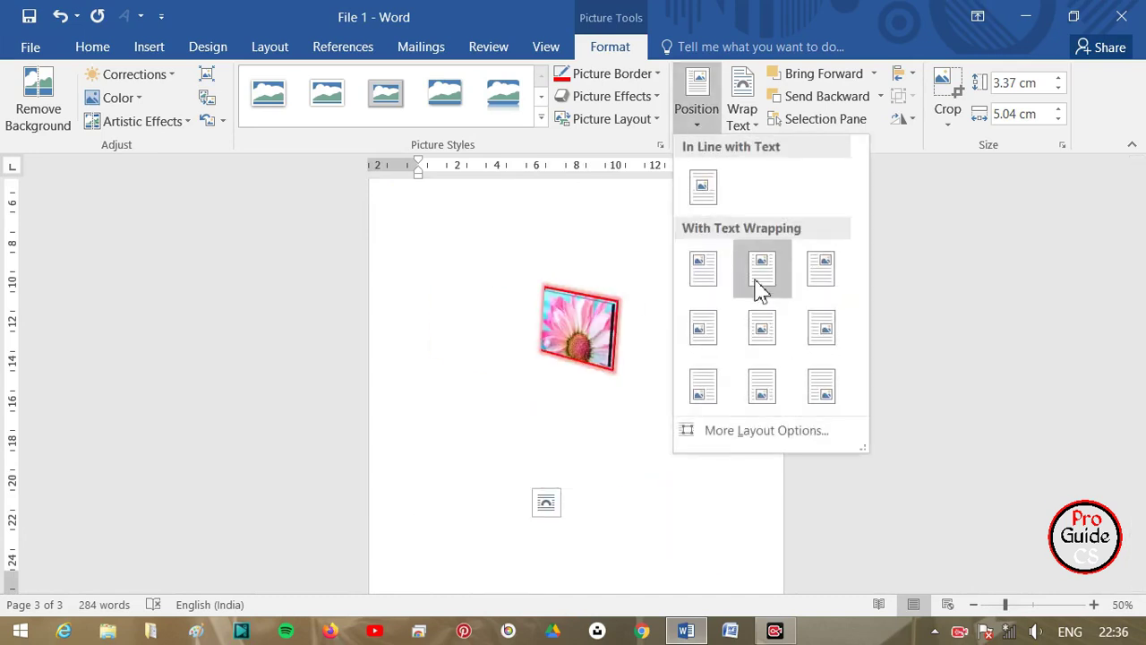
{"action": "left_click", "coordinate": [707, 270]}
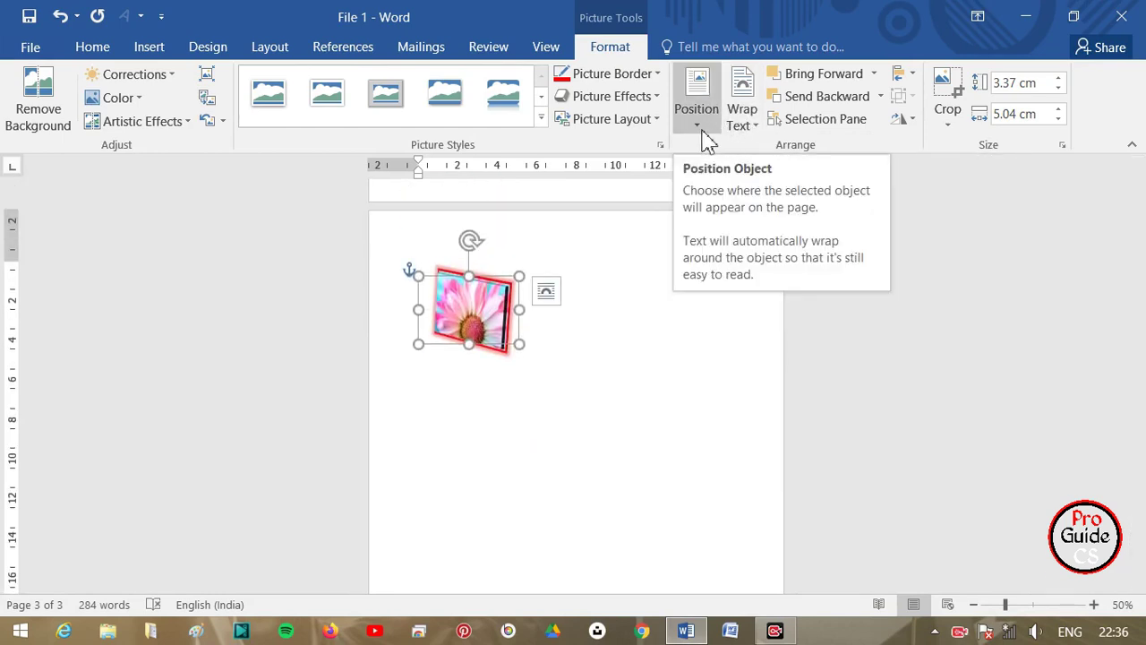
Step: Review the Position and Wrap Text choices, leaving both unchanged
{"action": "left_click", "coordinate": [704, 136]}
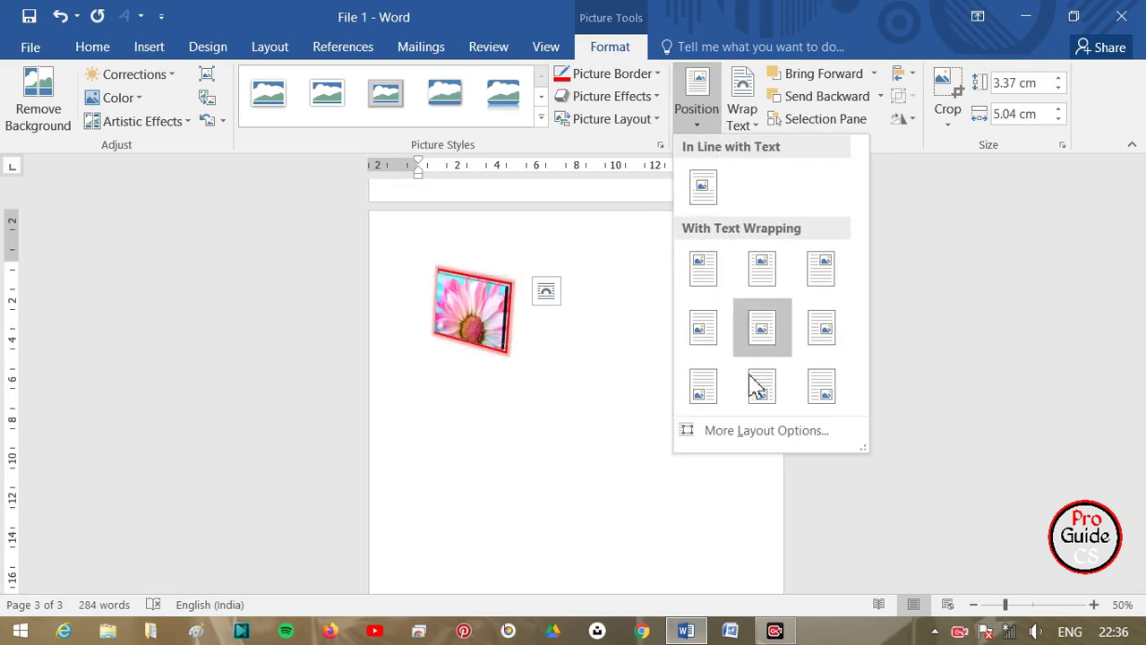
{"action": "left_click", "coordinate": [574, 362]}
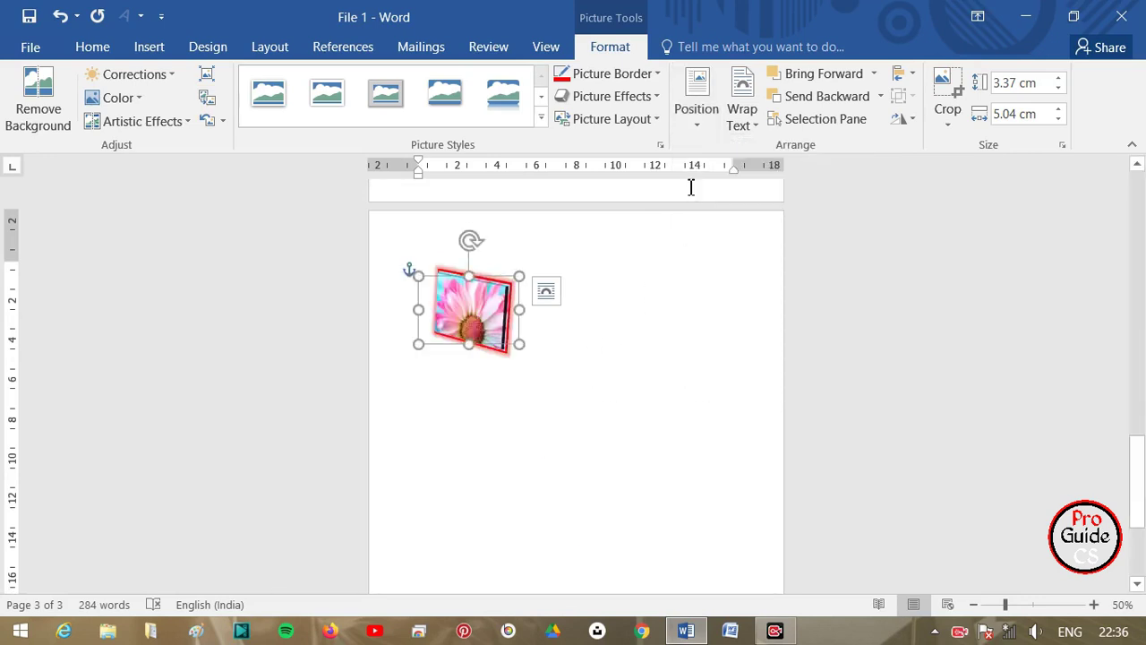
{"action": "left_click", "coordinate": [740, 139]}
{"action": "left_click", "coordinate": [593, 329]}
Step: Cut the flower picture from page 3 and paste it above the Topic paragraph on page 1
{"action": "key", "text": "Delete"}
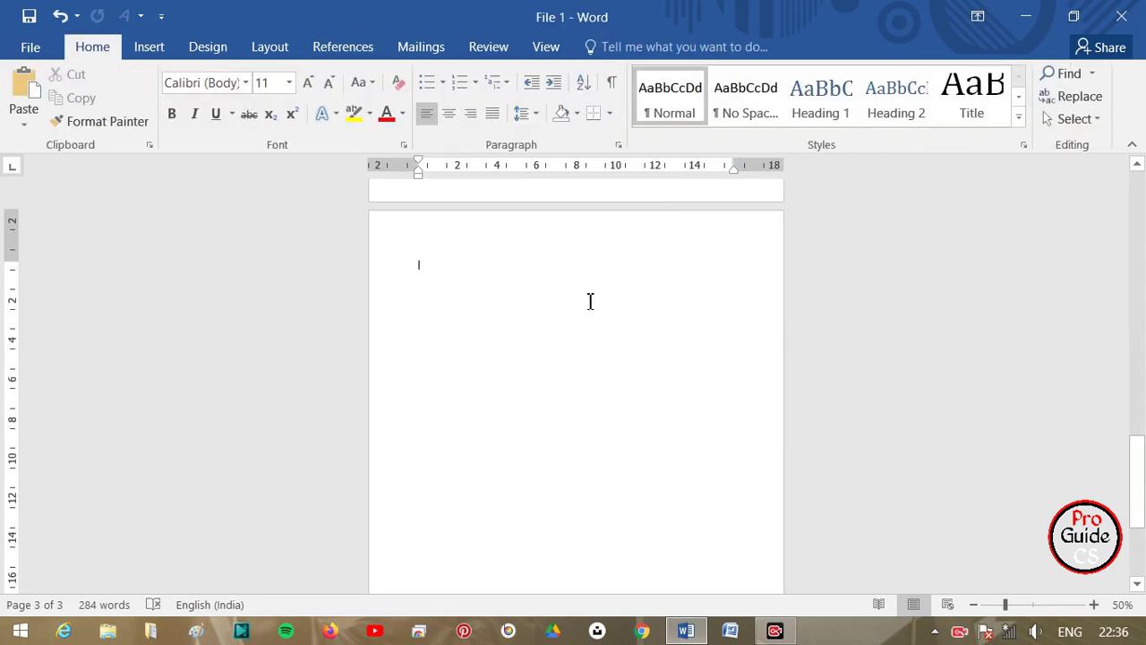
{"action": "scroll", "coordinate": [590, 301], "scroll_direction": "up", "scroll_amount": 2}
{"action": "scroll", "coordinate": [590, 301], "scroll_direction": "up", "scroll_amount": 2}
{"action": "scroll", "coordinate": [592, 300], "scroll_direction": "up", "scroll_amount": 2}
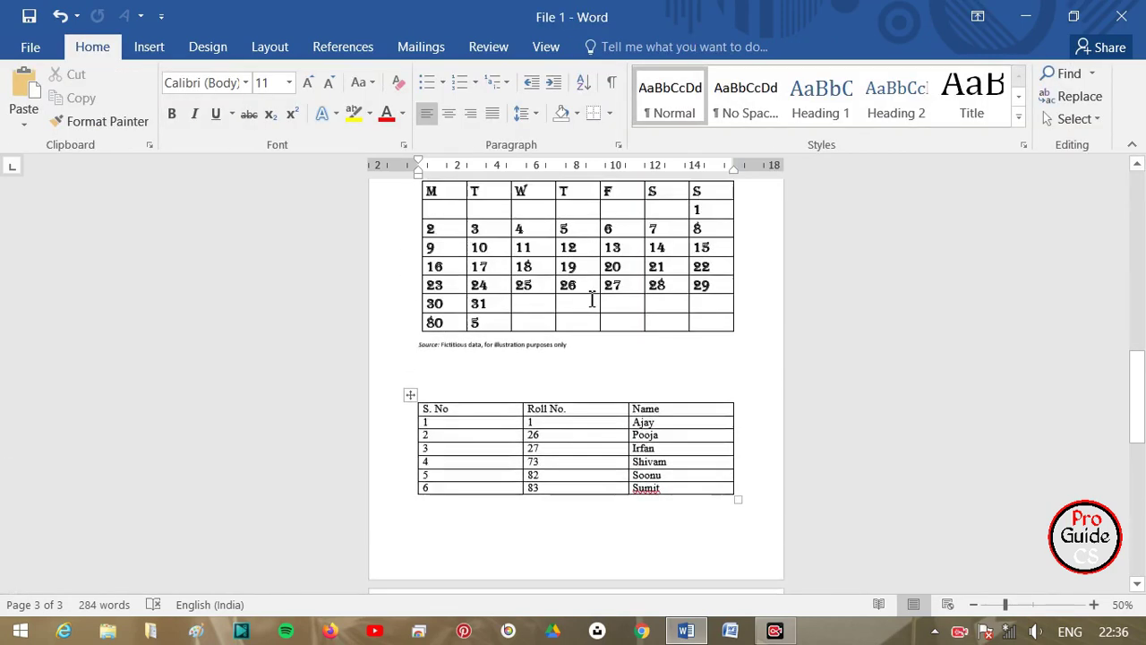
{"action": "scroll", "coordinate": [591, 300], "scroll_direction": "up", "scroll_amount": 2}
{"action": "scroll", "coordinate": [590, 308], "scroll_direction": "up", "scroll_amount": 2}
{"action": "scroll", "coordinate": [590, 309], "scroll_direction": "up", "scroll_amount": 2}
{"action": "scroll", "coordinate": [591, 313], "scroll_direction": "up", "scroll_amount": 2}
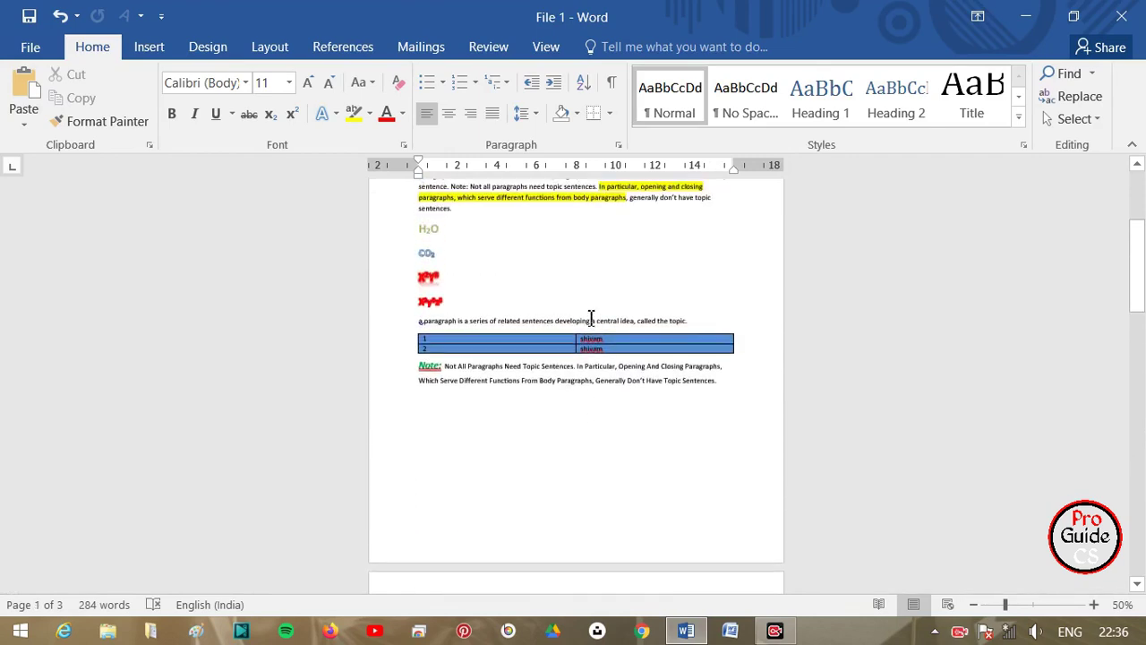
{"action": "scroll", "coordinate": [591, 311], "scroll_direction": "up", "scroll_amount": 3}
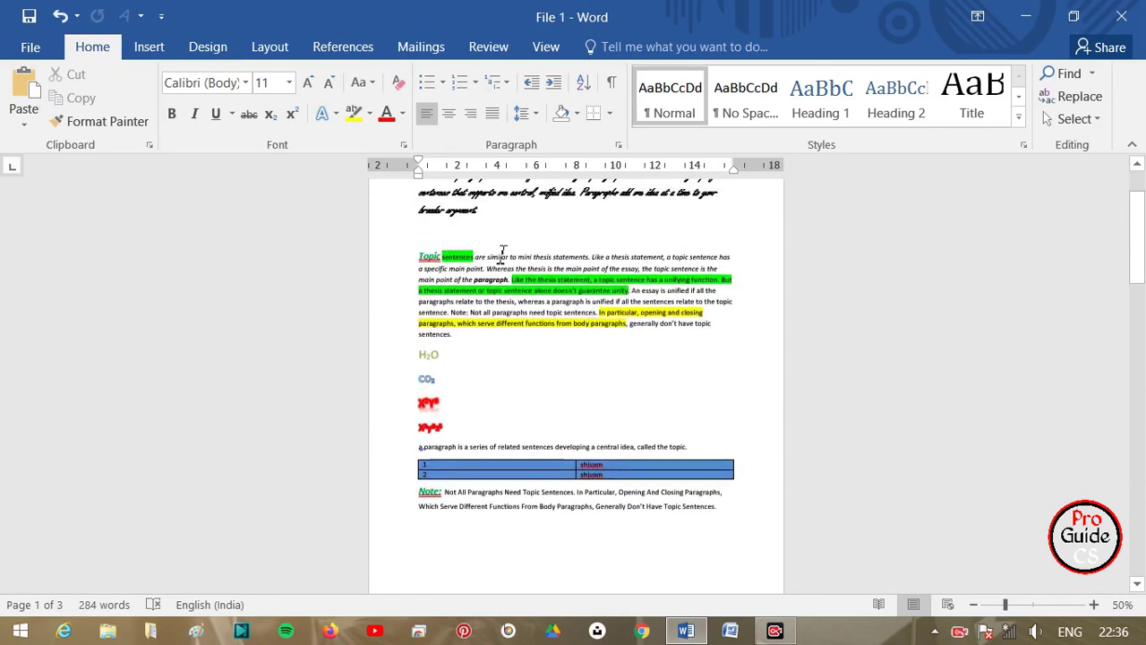
{"action": "scroll", "coordinate": [502, 253], "scroll_direction": "up", "scroll_amount": 2, "text": "ctrl"}
{"action": "scroll", "coordinate": [503, 253], "scroll_direction": "up", "scroll_amount": 4, "text": "ctrl"}
{"action": "left_click", "coordinate": [265, 307]}
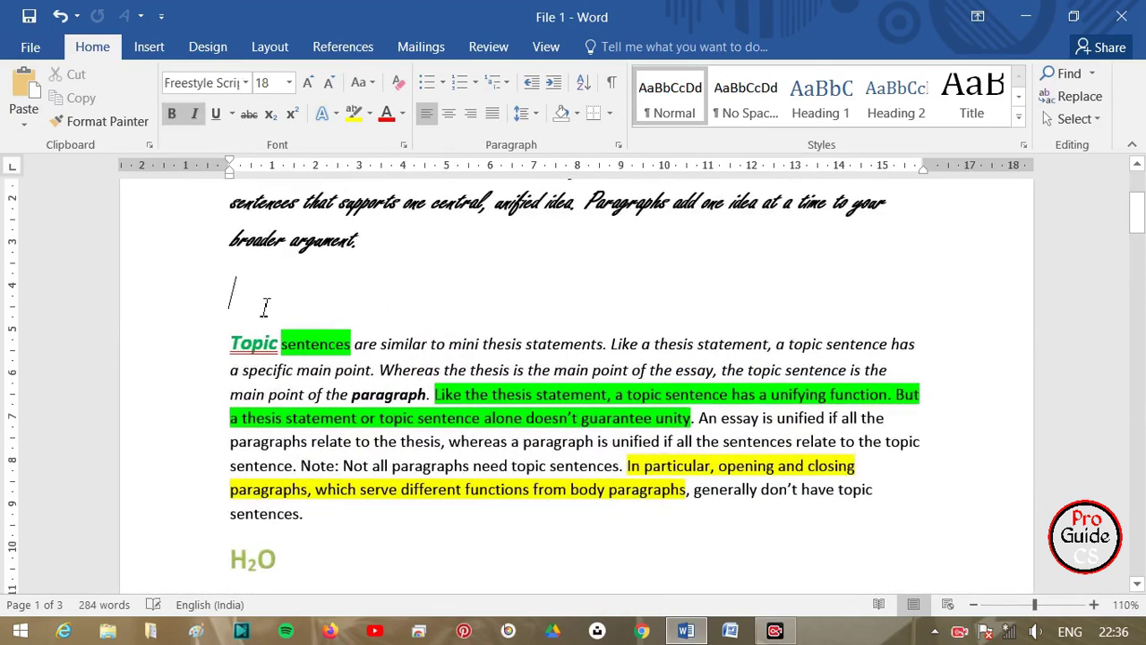
{"action": "key", "text": "ctrl+v"}
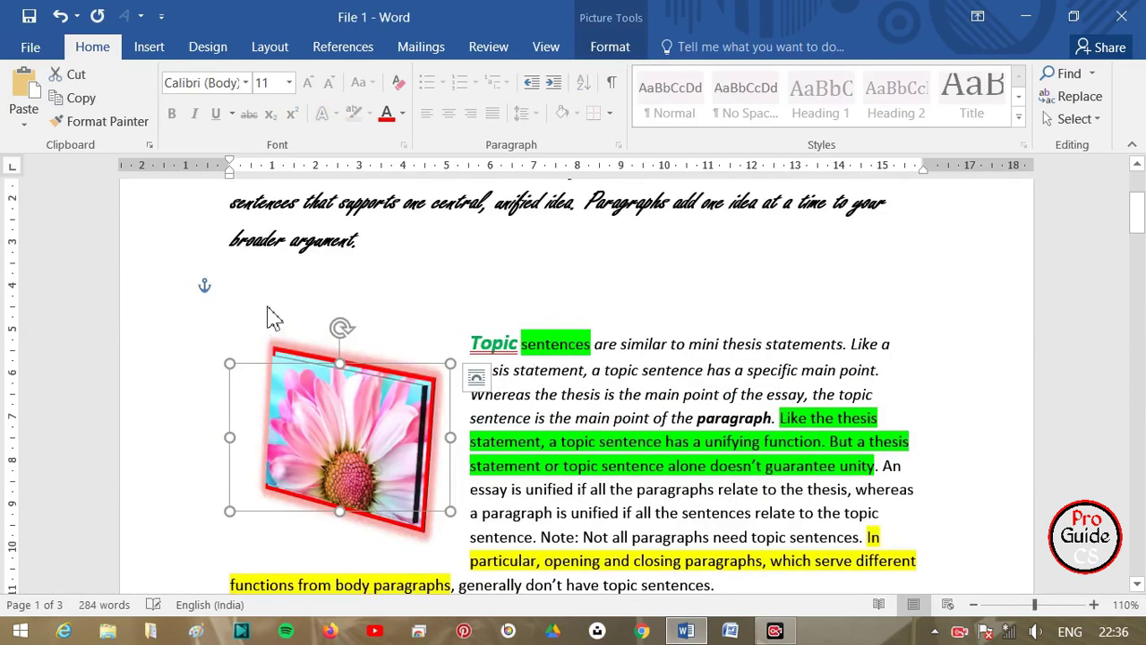
Step: Check the pasted picture beside the Topic sentences paragraph and reselect it
{"action": "scroll", "coordinate": [643, 465], "scroll_direction": "down", "scroll_amount": 3}
{"action": "scroll", "coordinate": [645, 470], "scroll_direction": "up", "scroll_amount": 2}
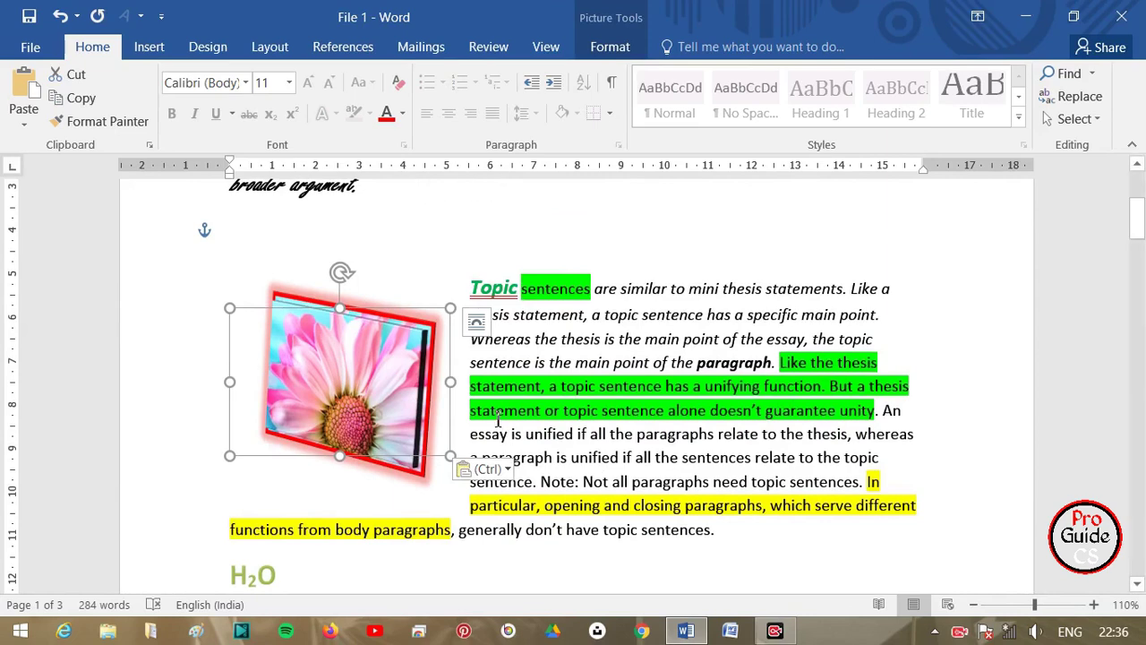
{"action": "left_click", "coordinate": [542, 315]}
{"action": "left_click", "coordinate": [345, 349]}
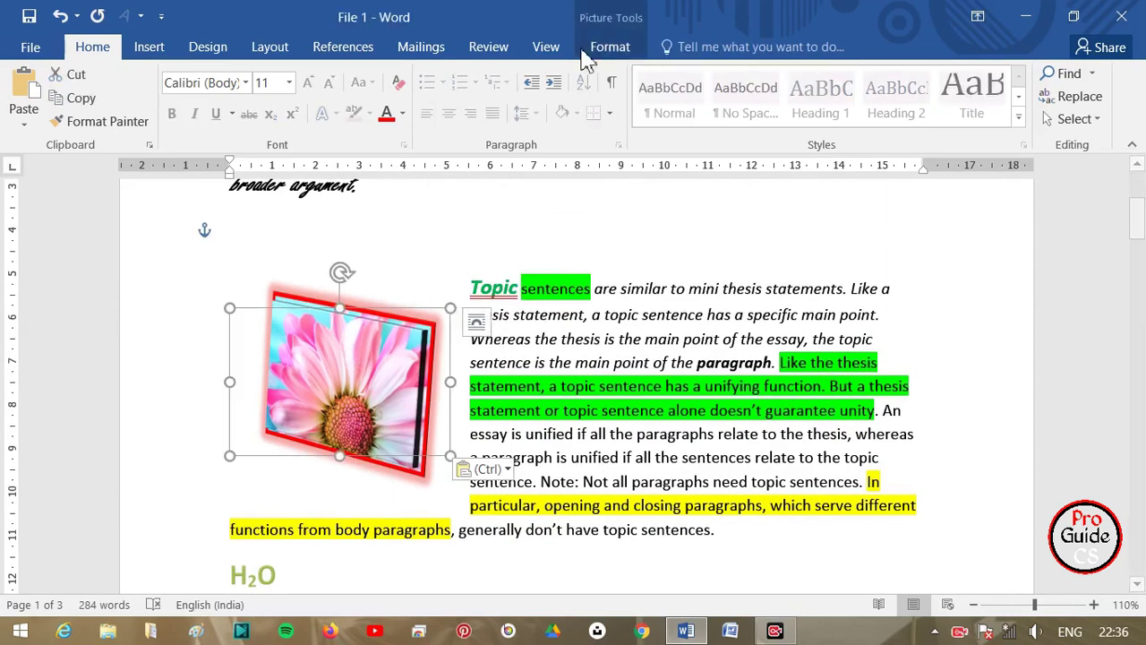
{"action": "left_click", "coordinate": [610, 47]}
Step: Set the photo to Through wrapping and pull the Topic paragraph up beside it
{"action": "left_click", "coordinate": [740, 116]}
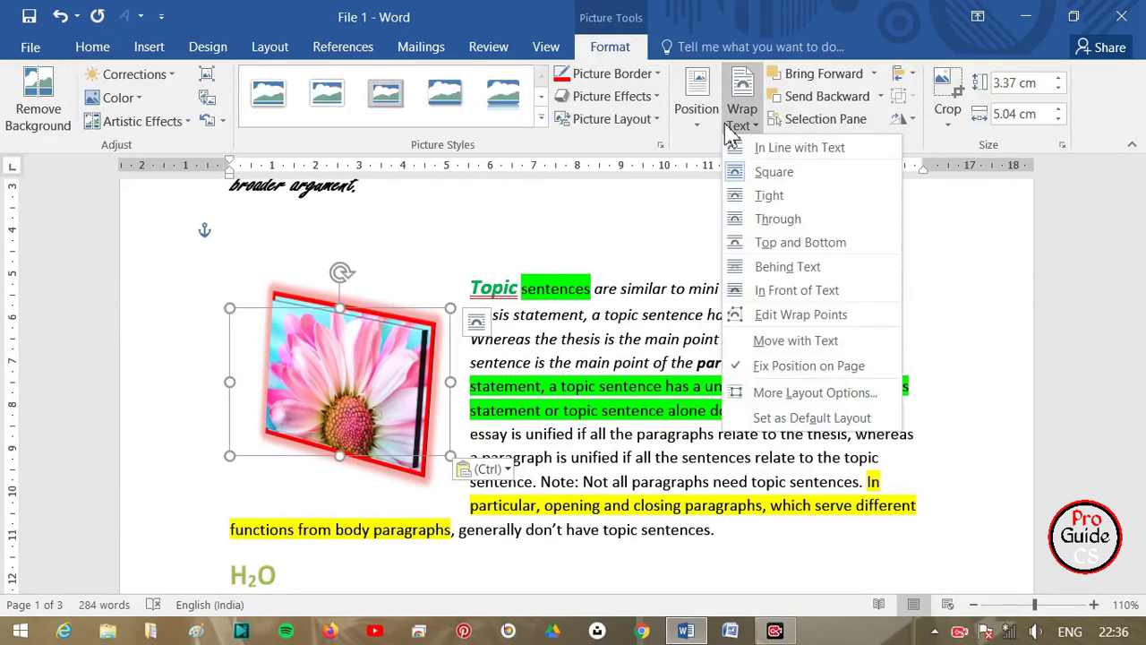
{"action": "left_click", "coordinate": [739, 172]}
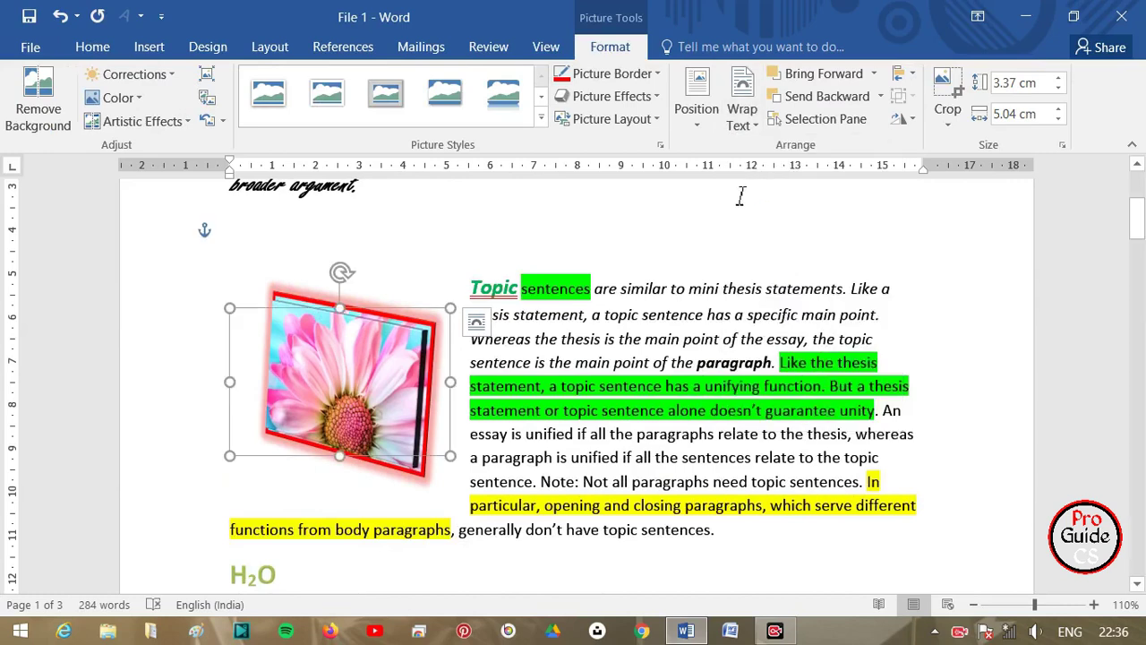
{"action": "left_click", "coordinate": [741, 114]}
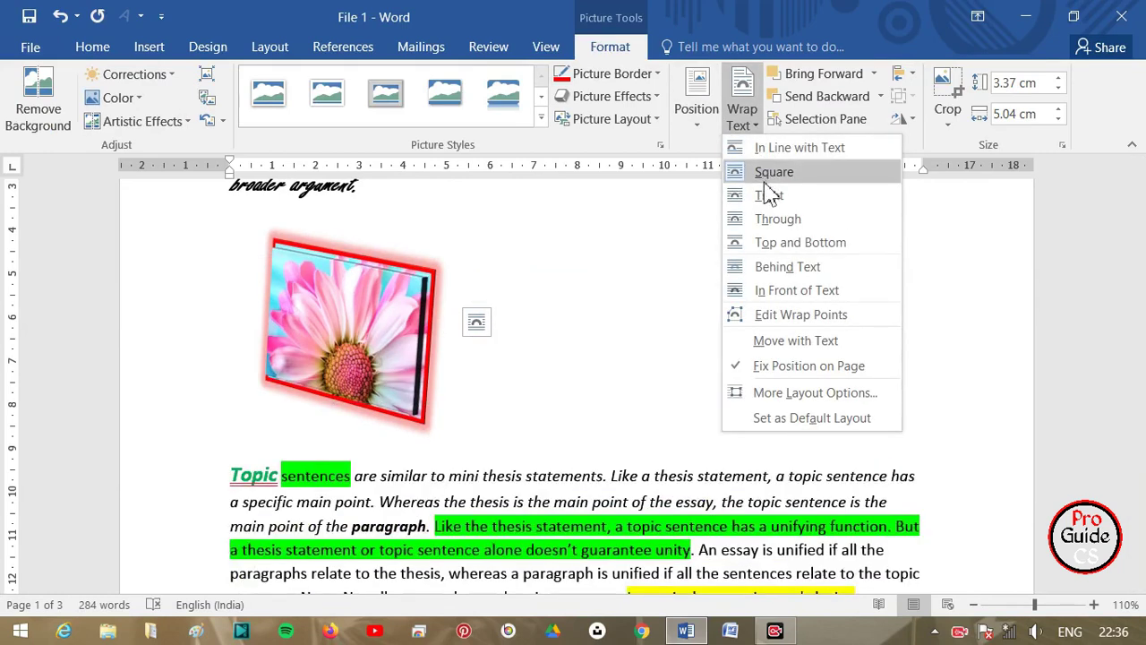
{"action": "left_click", "coordinate": [775, 224]}
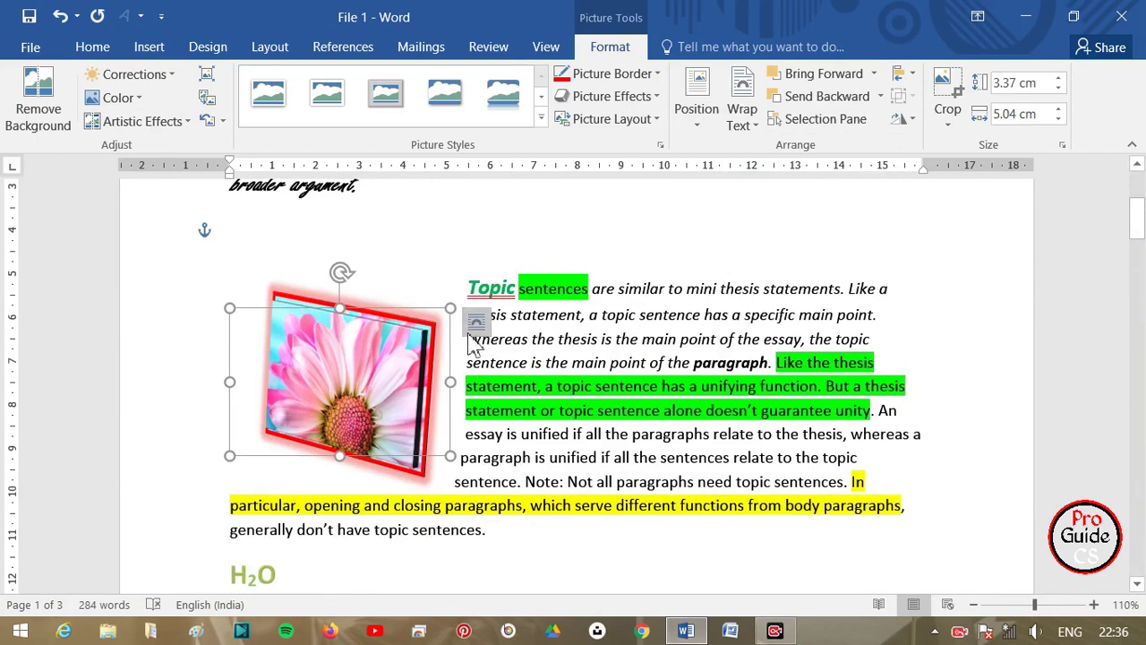
{"action": "left_click", "coordinate": [469, 287]}
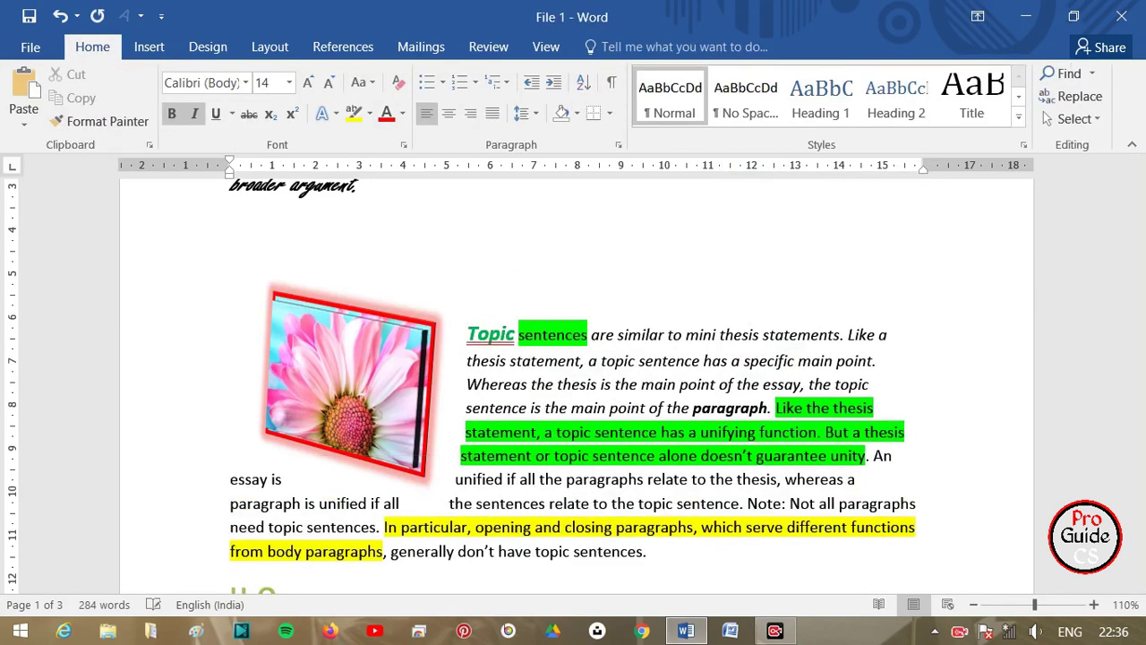
{"action": "key", "text": "BackSpace"}
{"action": "key", "text": "BackSpace"}
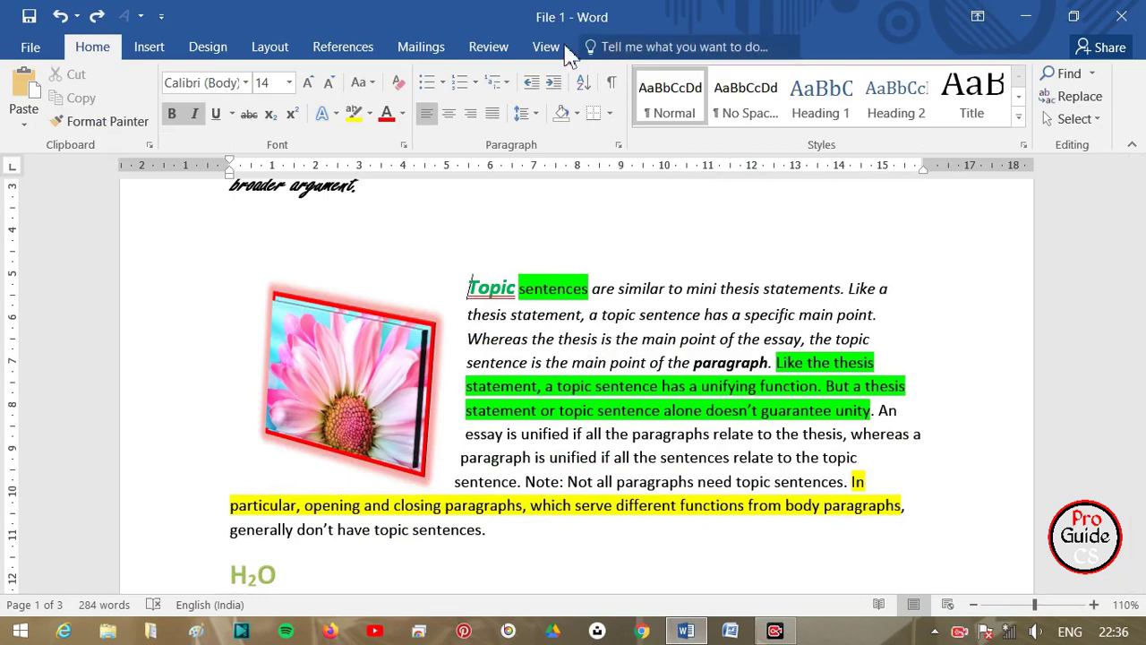
Step: Switch the photo to In Front of Text and move it to the paragraph's right side
{"action": "left_click", "coordinate": [355, 398]}
{"action": "left_click", "coordinate": [605, 52]}
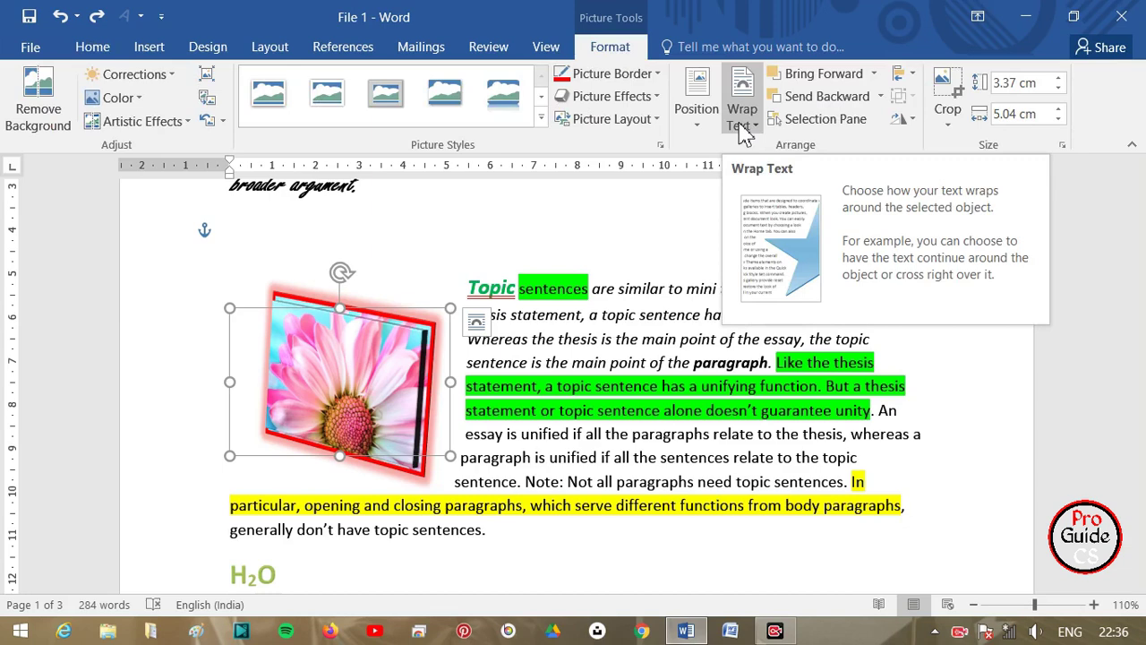
{"action": "left_click", "coordinate": [741, 117]}
{"action": "left_click", "coordinate": [772, 171]}
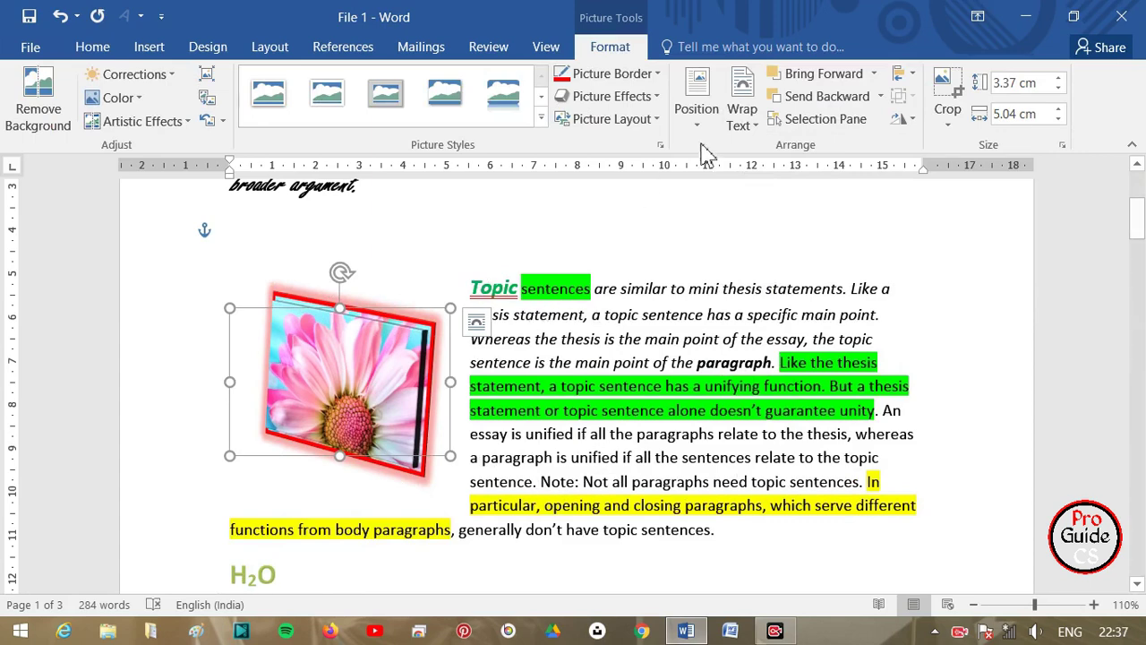
{"action": "left_click", "coordinate": [740, 116]}
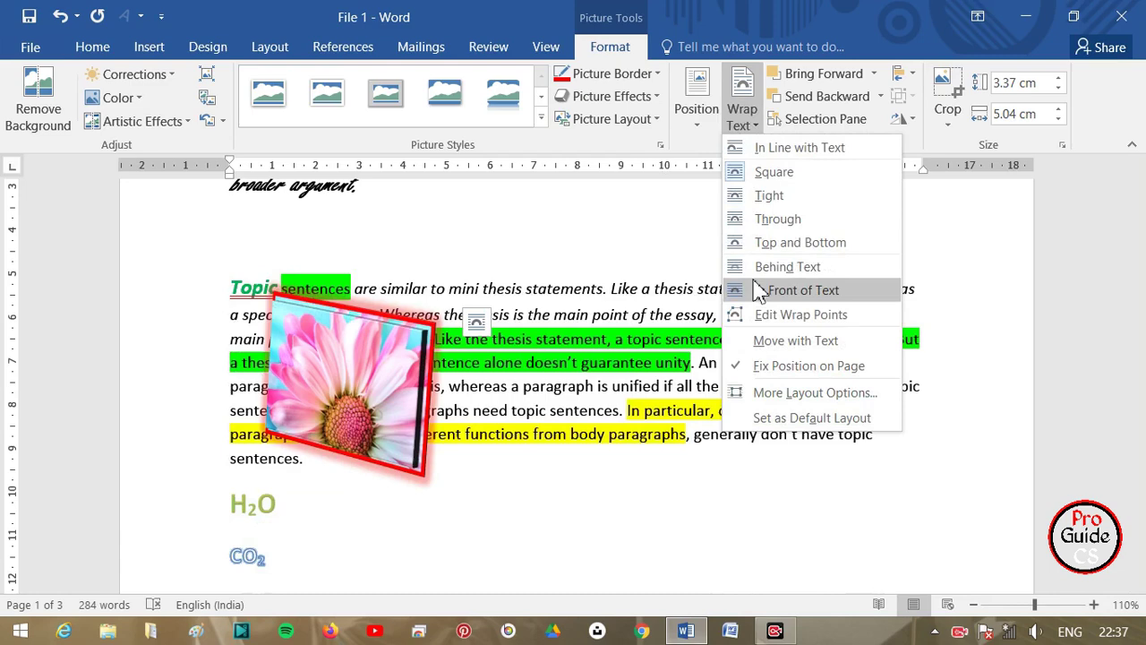
{"action": "left_click", "coordinate": [759, 290]}
{"action": "left_click_drag", "start_coordinate": [362, 410], "coordinate": [793, 383]}
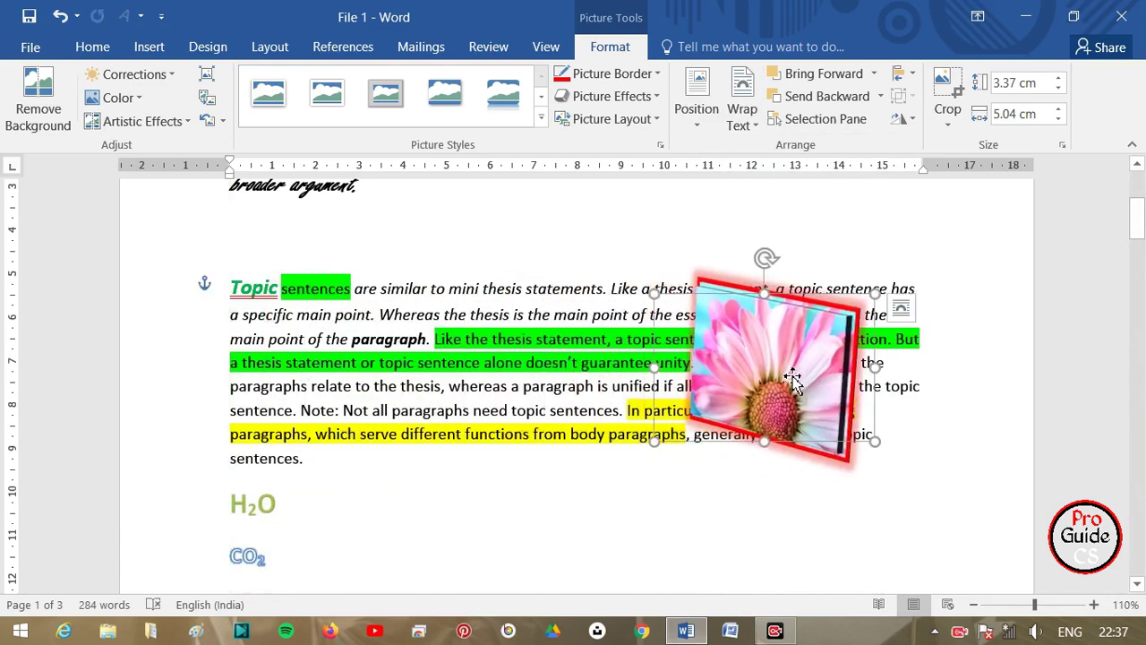
Step: Try Behind Text wrapping, then return the photo to In Front of Text
{"action": "left_click", "coordinate": [741, 112]}
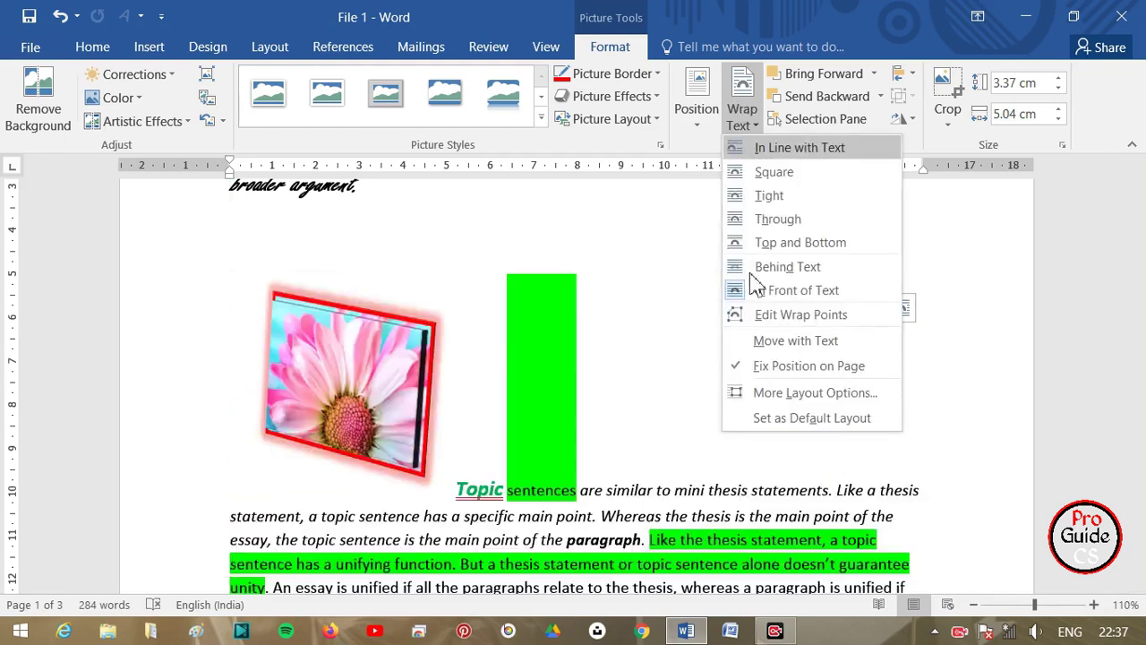
{"action": "left_click", "coordinate": [757, 266]}
{"action": "left_click", "coordinate": [861, 518]}
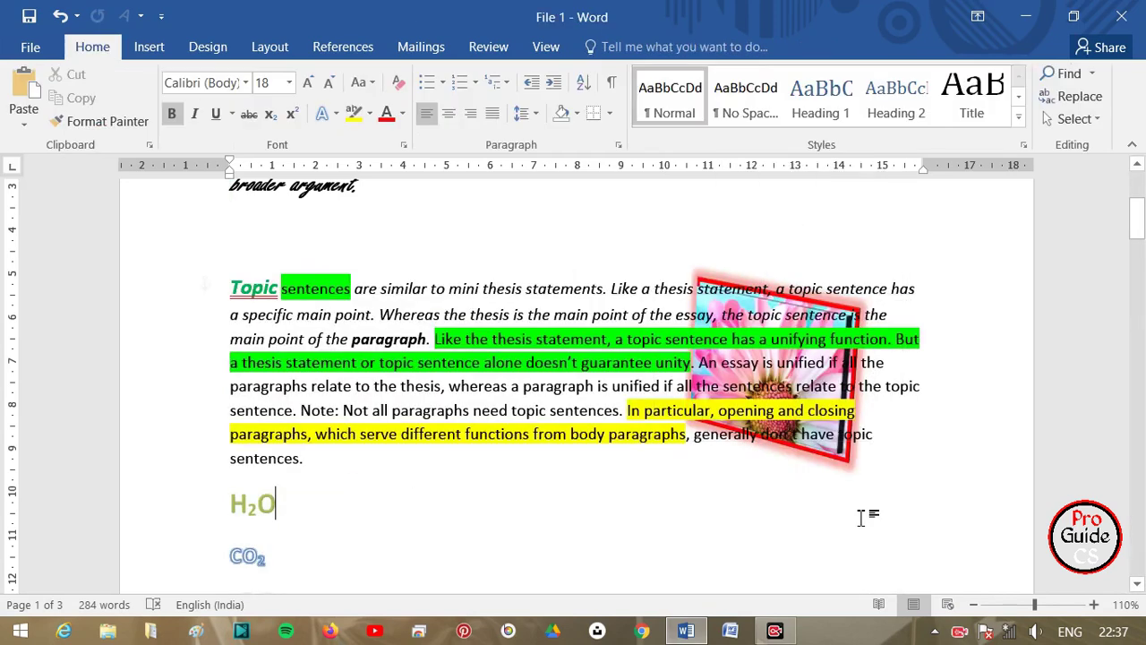
{"action": "left_click", "coordinate": [856, 443]}
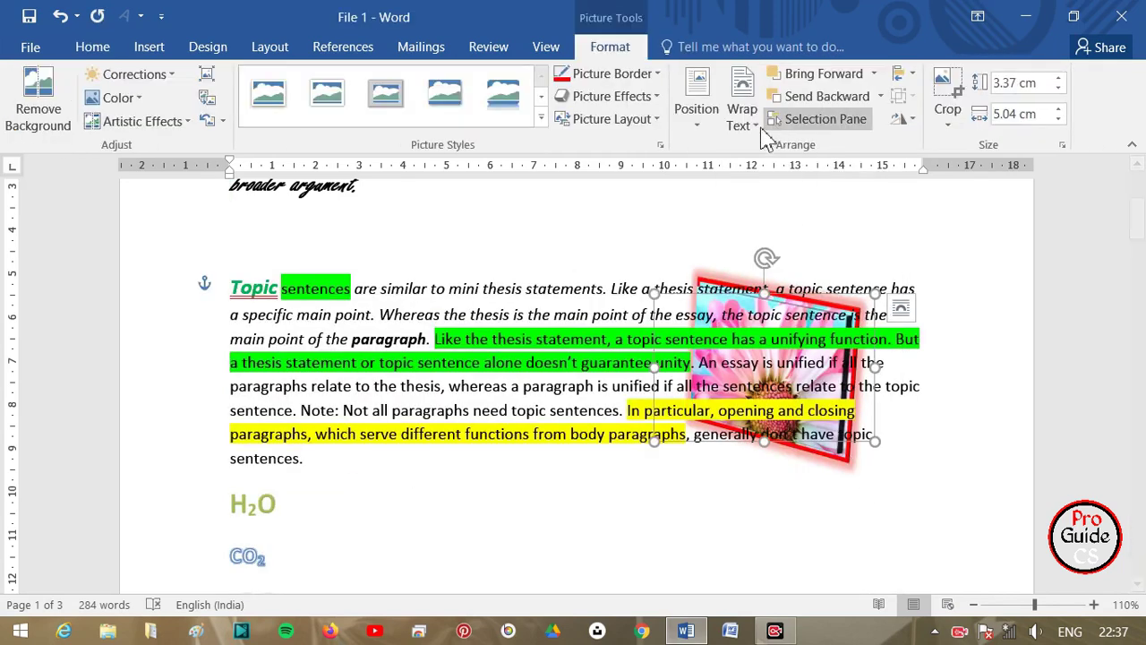
{"action": "left_click", "coordinate": [741, 112]}
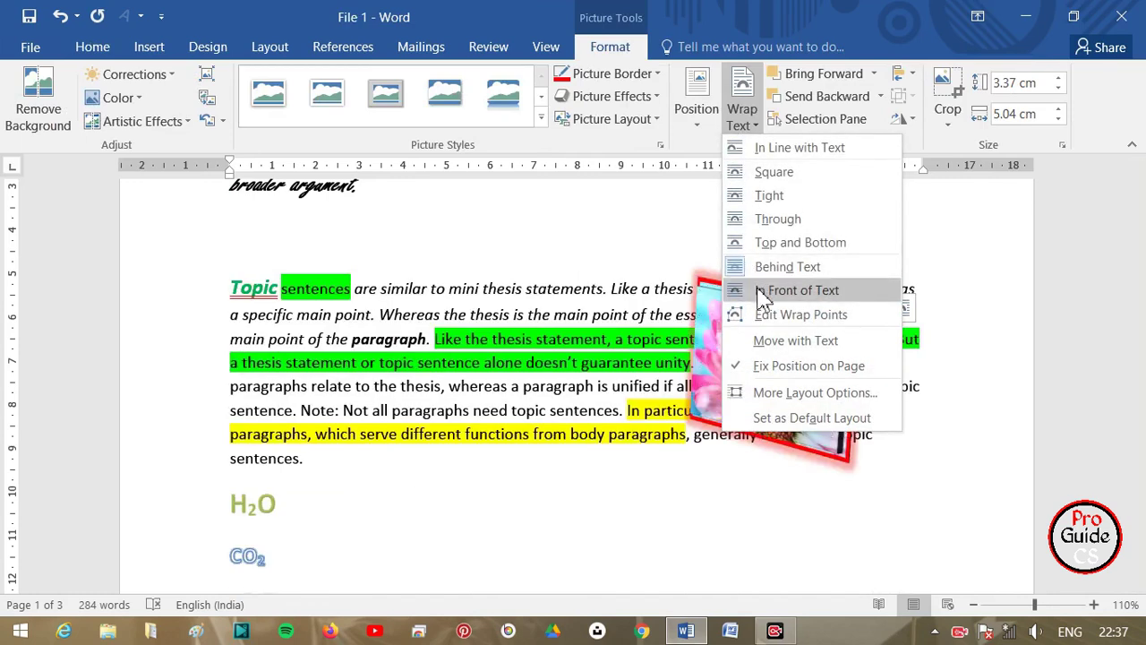
{"action": "left_click", "coordinate": [766, 290]}
Step: Apply Square wrapping to the photo and nudge it slightly further right
{"action": "left_click", "coordinate": [743, 114]}
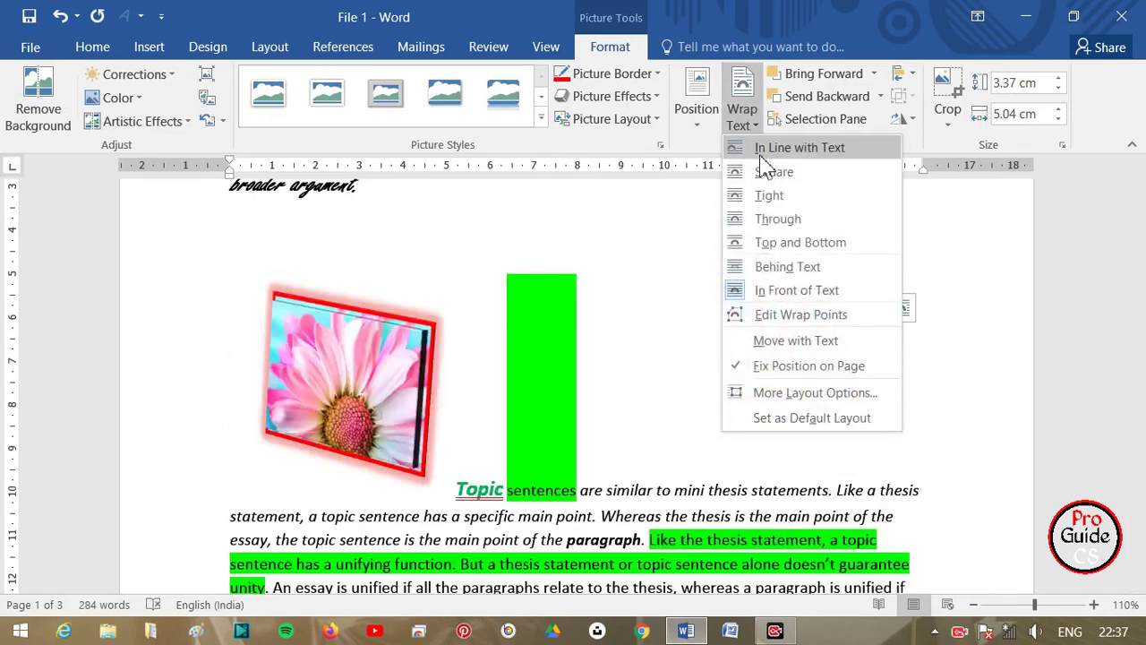
{"action": "left_click", "coordinate": [770, 173]}
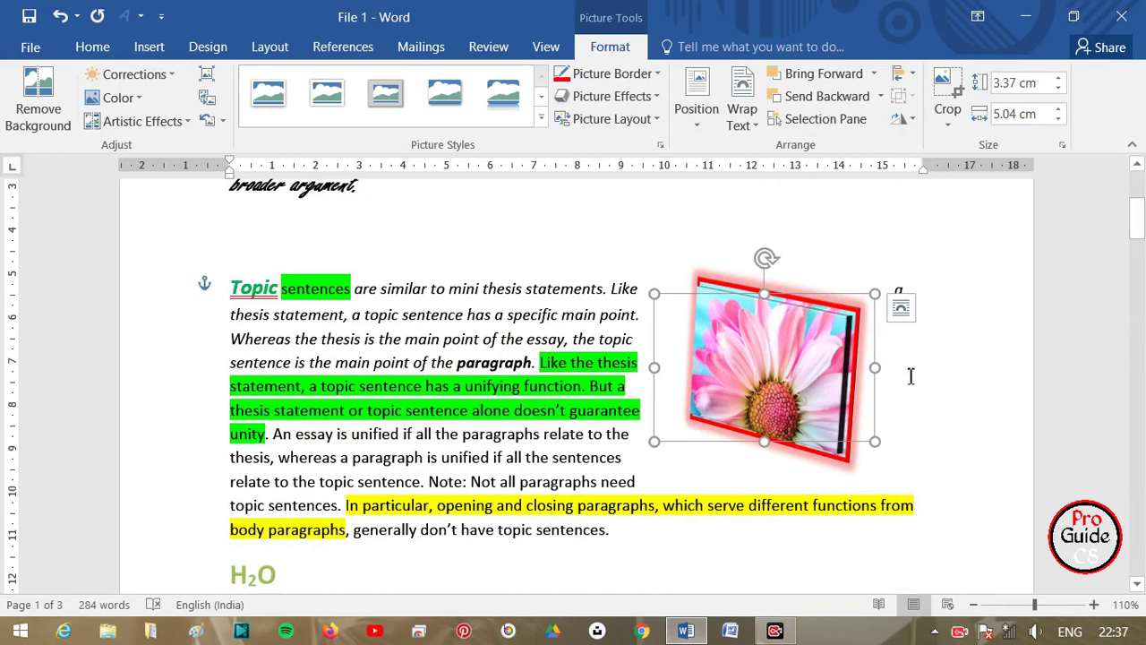
{"action": "left_click", "coordinate": [756, 125]}
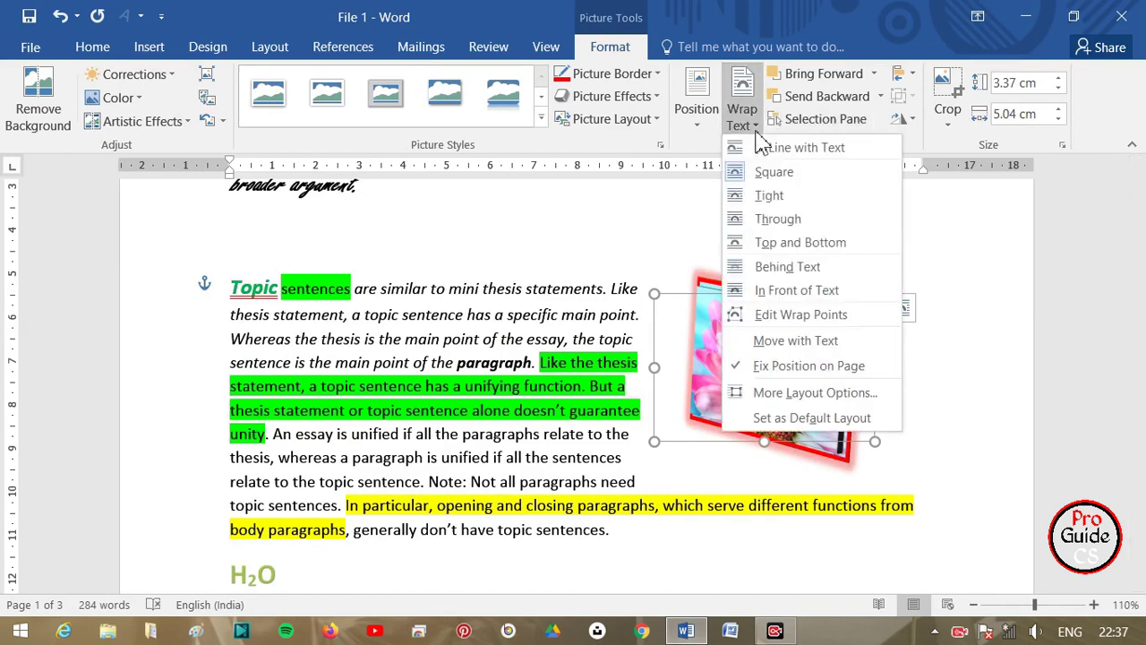
{"action": "left_click", "coordinate": [786, 176]}
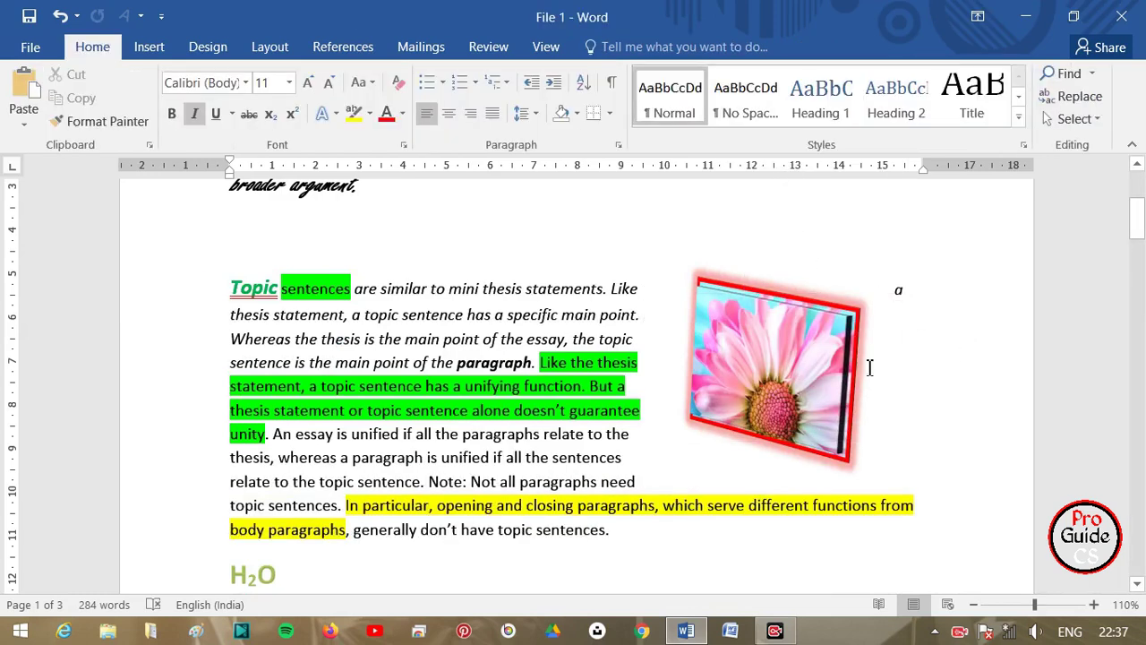
{"action": "left_click_drag", "start_coordinate": [817, 379], "coordinate": [846, 380]}
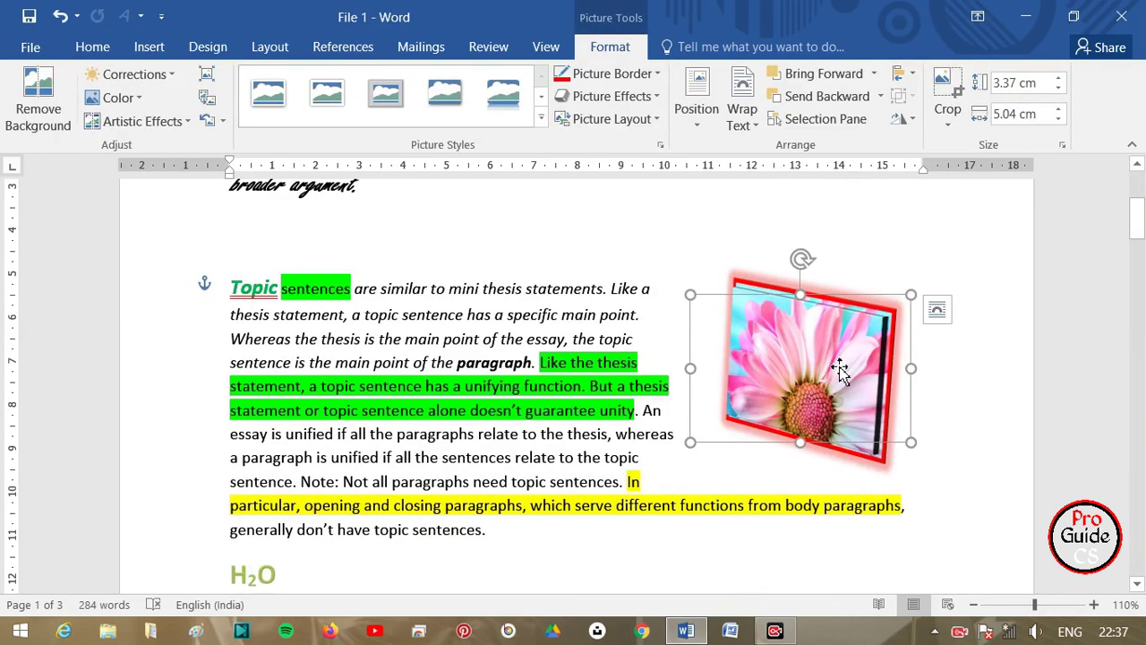
{"action": "left_click", "coordinate": [741, 112]}
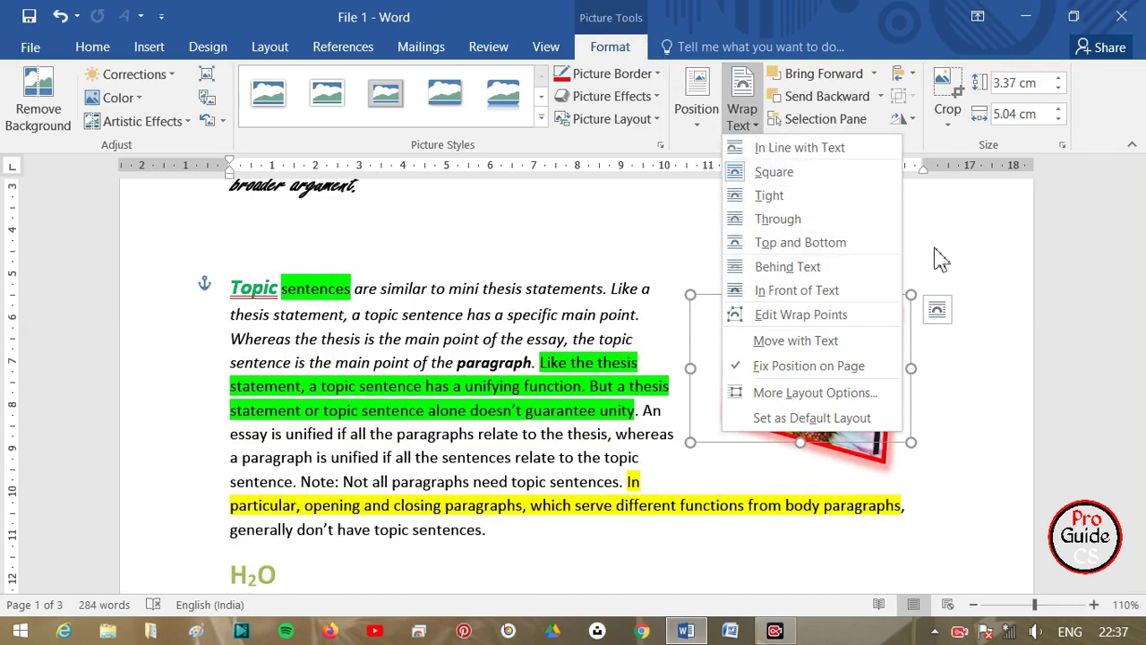
Step: Bring the flower photo forward in the stacking order
{"action": "left_click", "coordinate": [961, 237]}
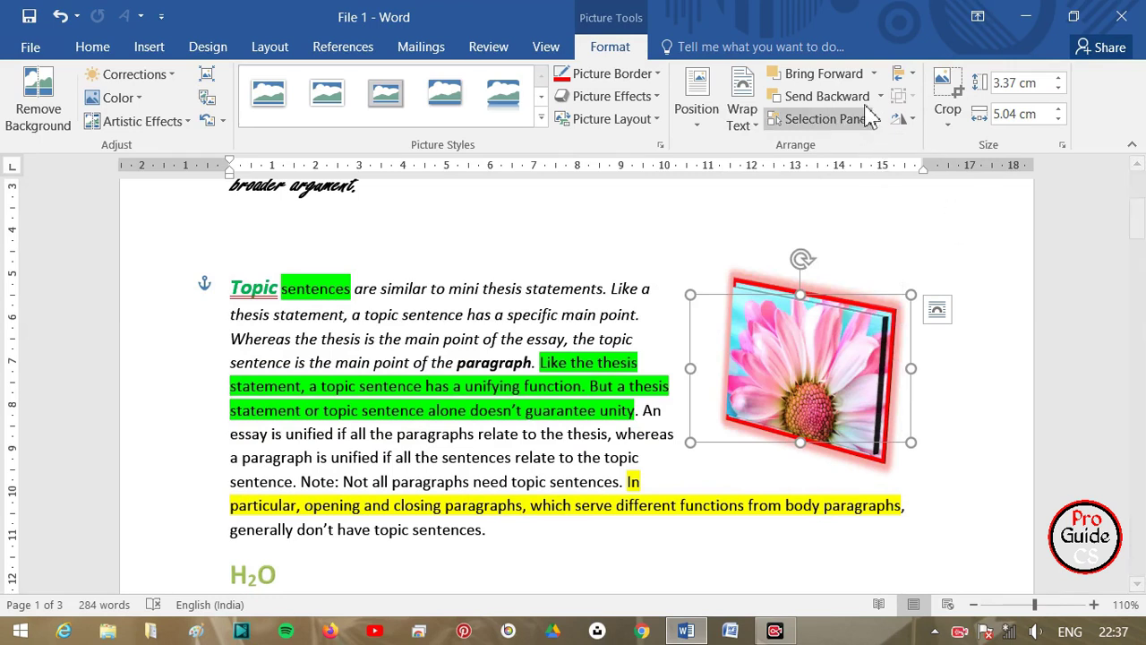
{"action": "left_click", "coordinate": [874, 75]}
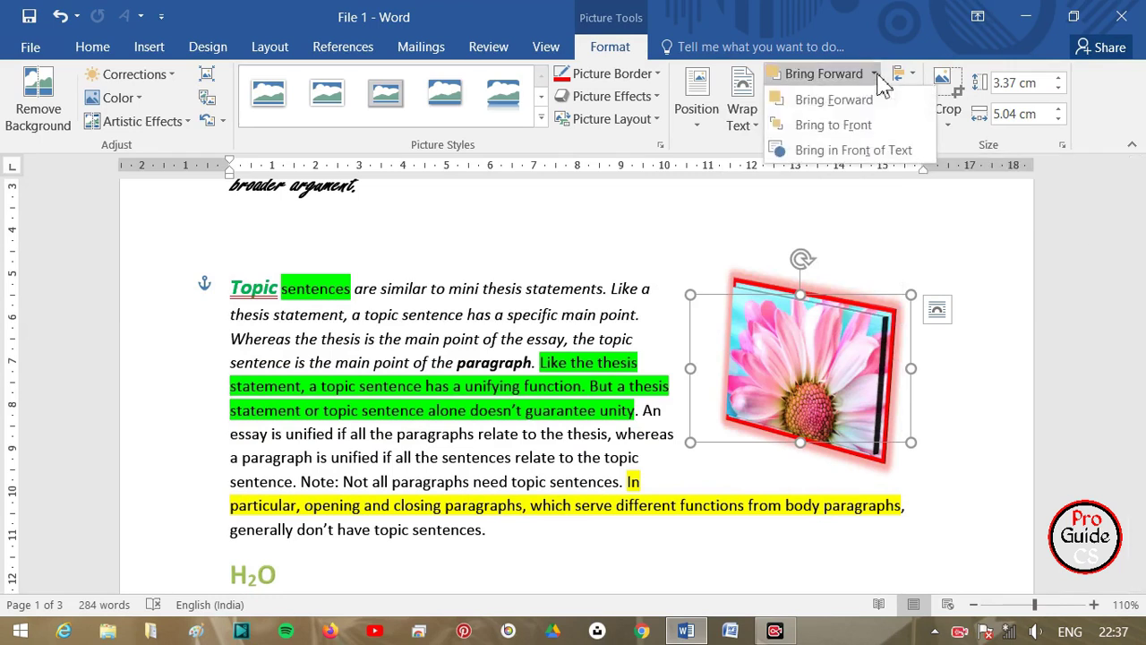
{"action": "left_click", "coordinate": [846, 99]}
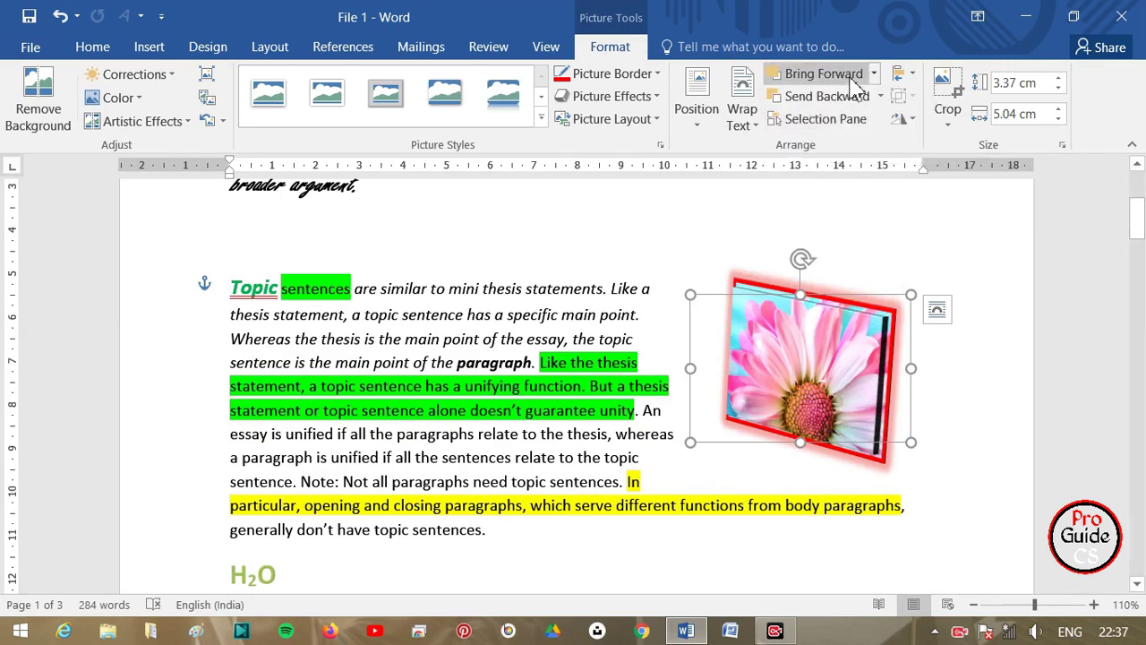
{"action": "left_click", "coordinate": [877, 74]}
{"action": "left_click", "coordinate": [877, 74]}
Step: Move the photo into the middle of the Topic paragraph with Tight wrapping and send it to back
{"action": "mouse_move", "coordinate": [792, 336]}
{"action": "left_mouse_down"}
{"action": "mouse_move", "coordinate": [455, 380]}
{"action": "mouse_move", "coordinate": [555, 367]}
{"action": "left_mouse_up"}
{"action": "left_click", "coordinate": [742, 116]}
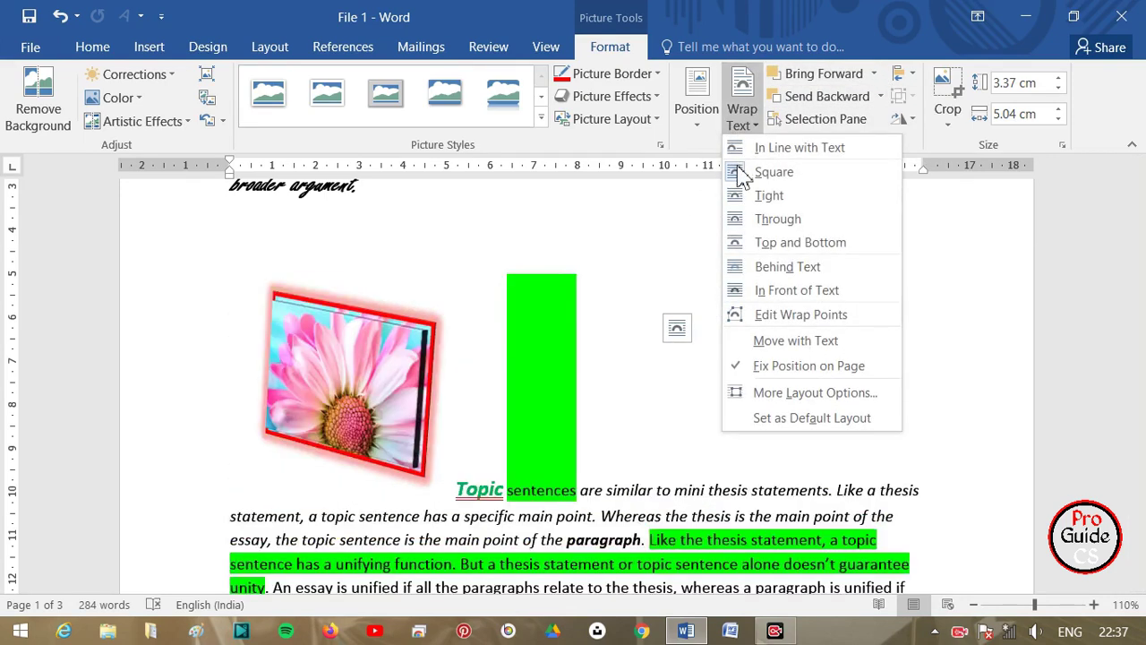
{"action": "left_click", "coordinate": [759, 202]}
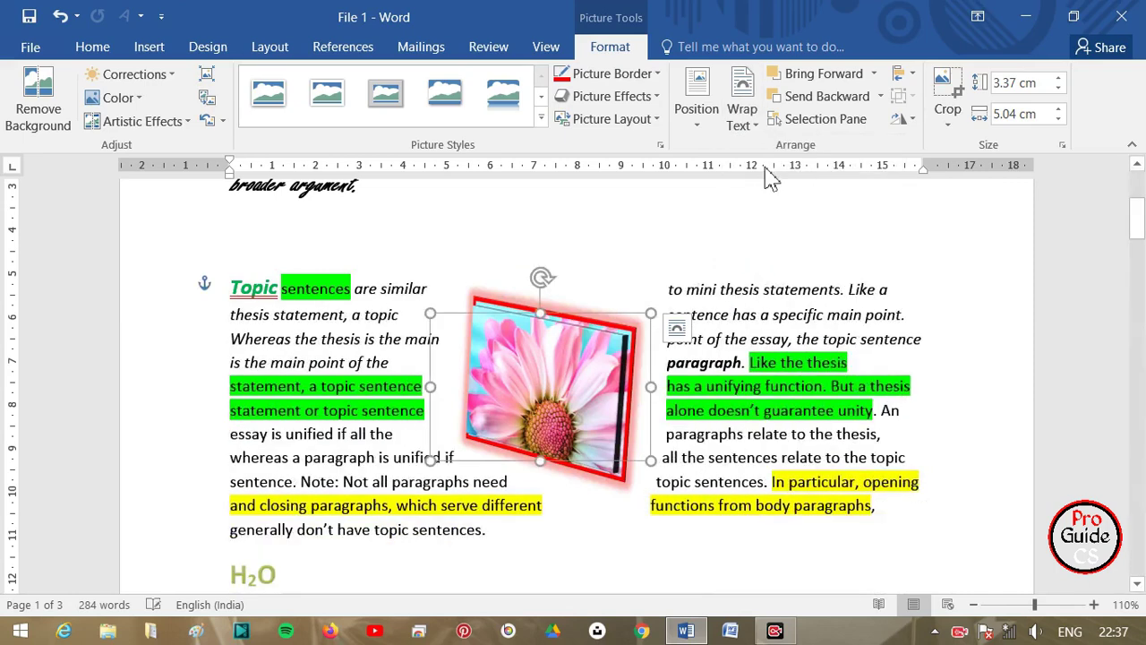
{"action": "left_click", "coordinate": [879, 96]}
{"action": "left_click", "coordinate": [862, 146]}
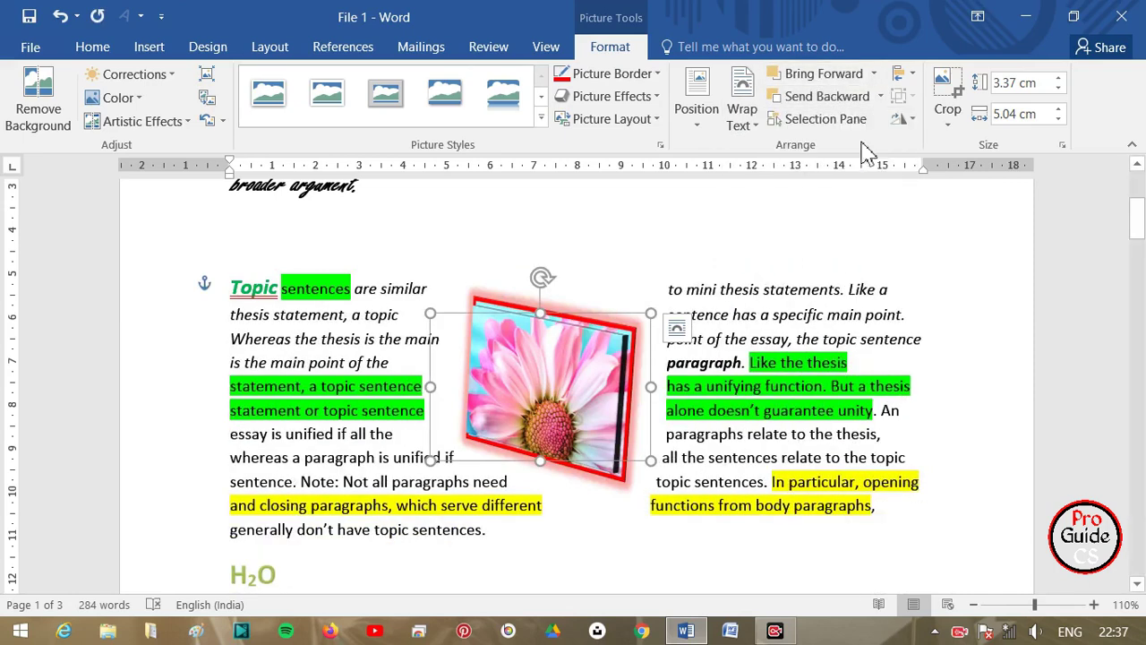
{"action": "left_click", "coordinate": [881, 97]}
{"action": "left_click", "coordinate": [865, 143]}
Step: Review the wrapping and layering options again, then show the Selection Pane listing Picture 2
{"action": "left_click", "coordinate": [742, 114]}
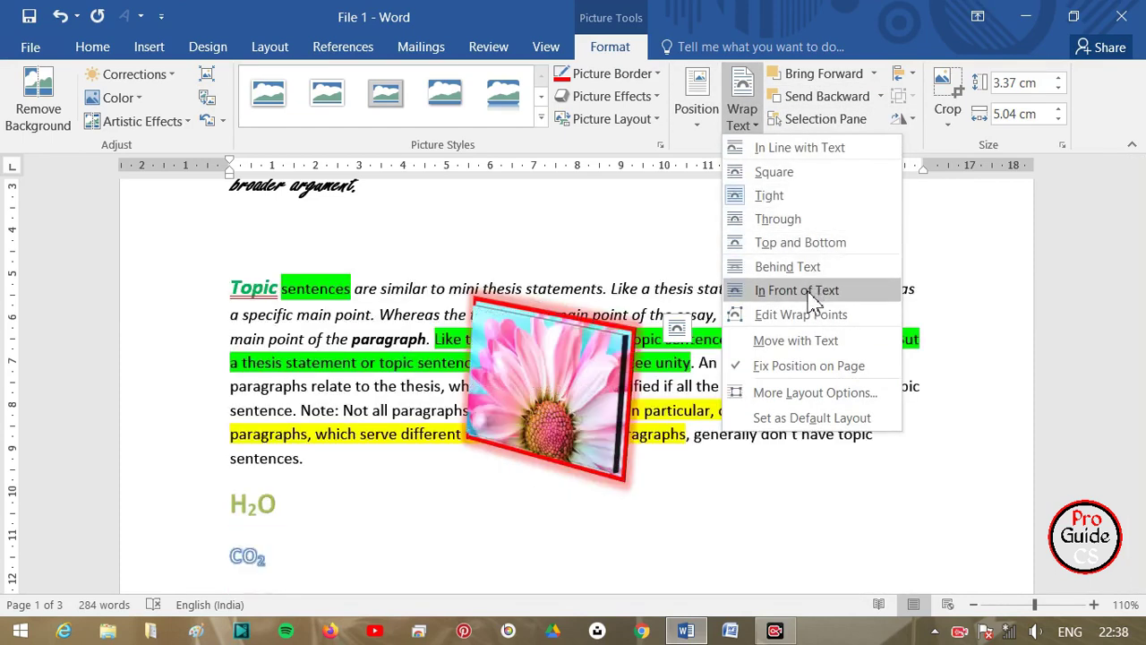
{"action": "left_click", "coordinate": [873, 74]}
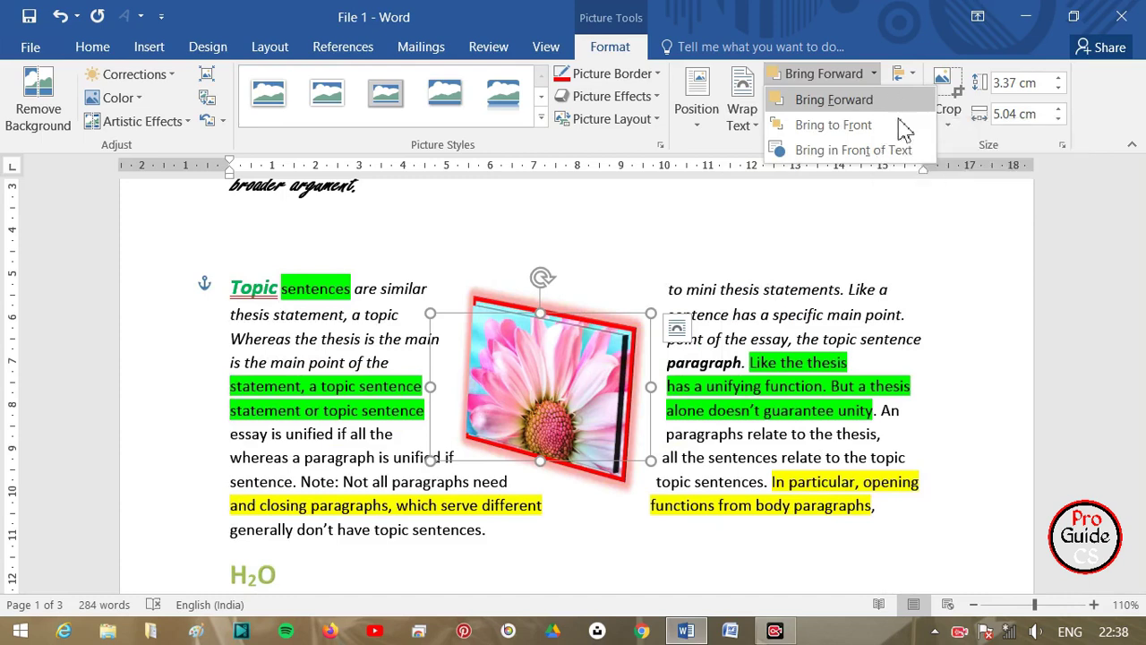
{"action": "left_click", "coordinate": [740, 126]}
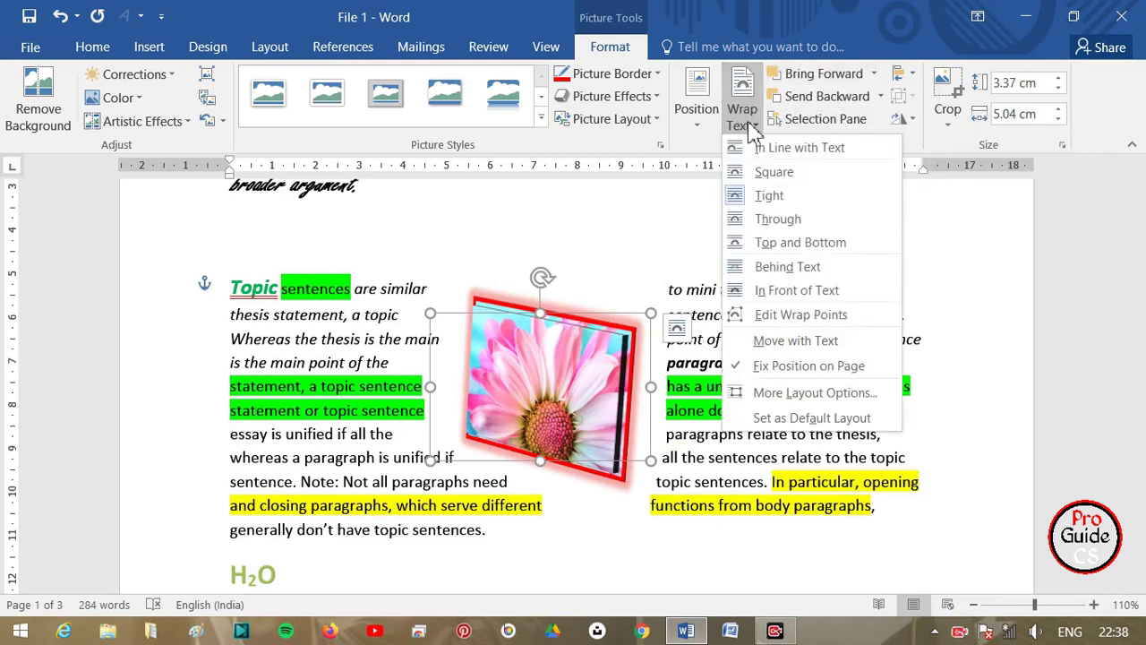
{"action": "left_click", "coordinate": [880, 101]}
{"action": "left_click", "coordinate": [874, 76]}
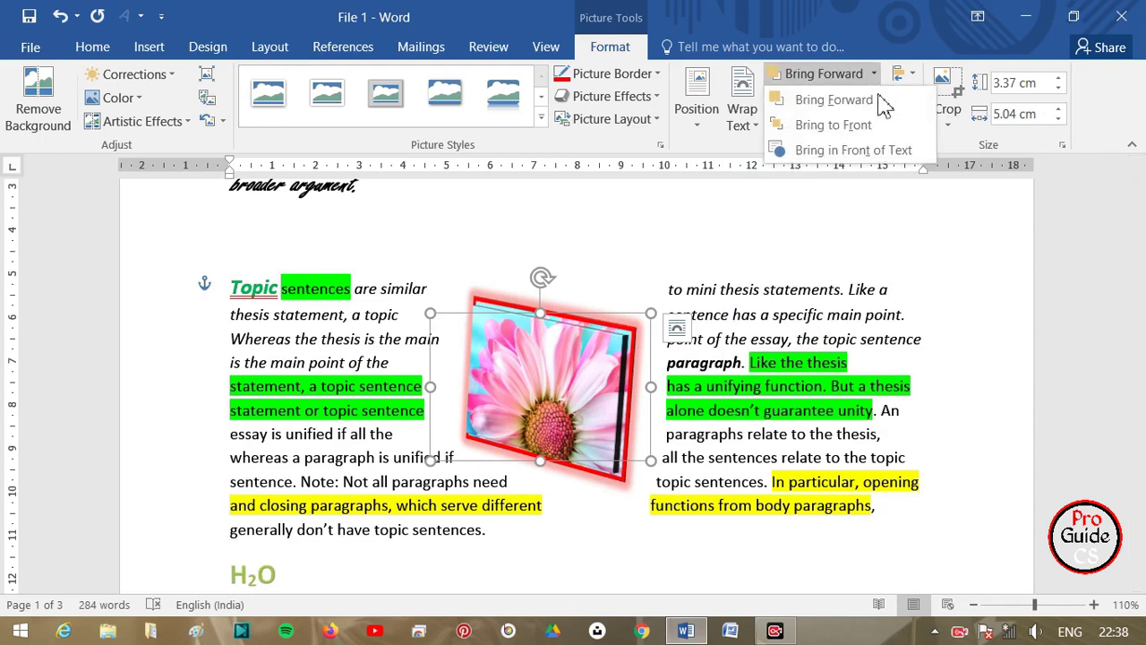
{"action": "left_click", "coordinate": [867, 212]}
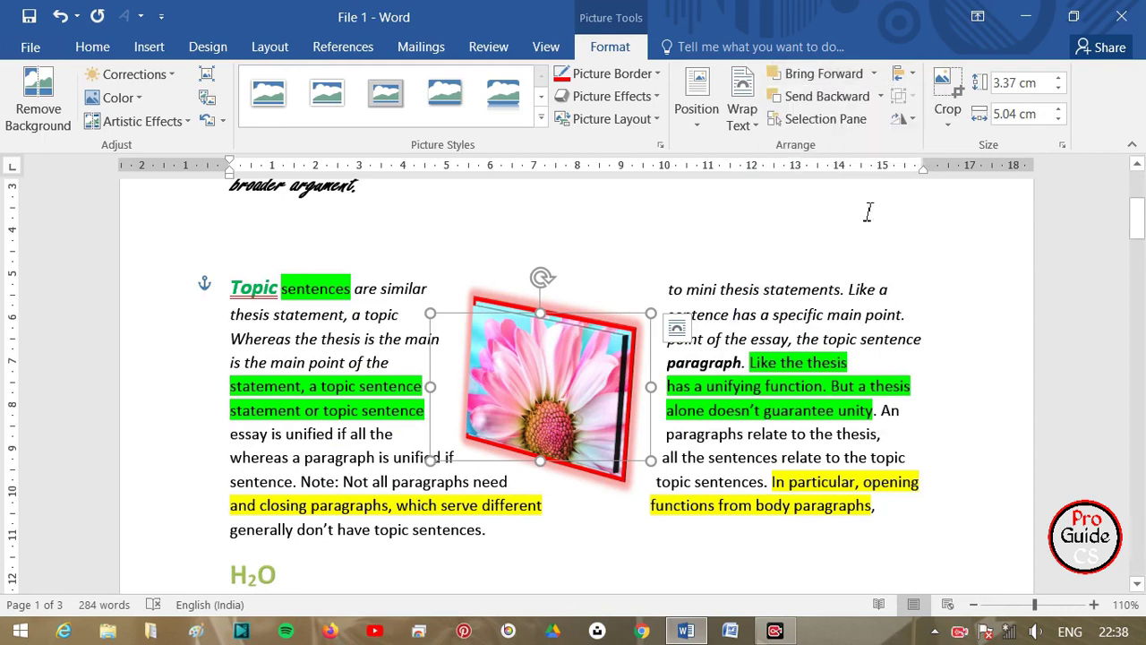
{"action": "left_click", "coordinate": [855, 123]}
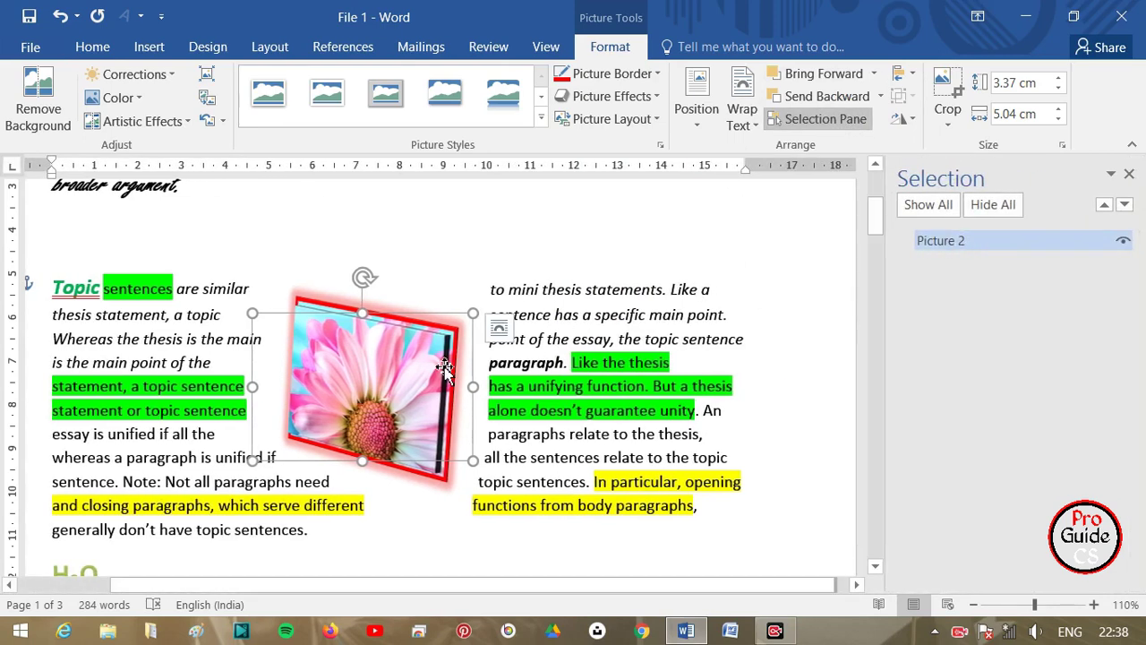
Step: Toggle the flower photo's visibility in the Selection Pane several times, leaving it hidden, then close the pane
{"action": "left_click", "coordinate": [1123, 241]}
{"action": "left_click", "coordinate": [1120, 242]}
{"action": "left_click", "coordinate": [1124, 243]}
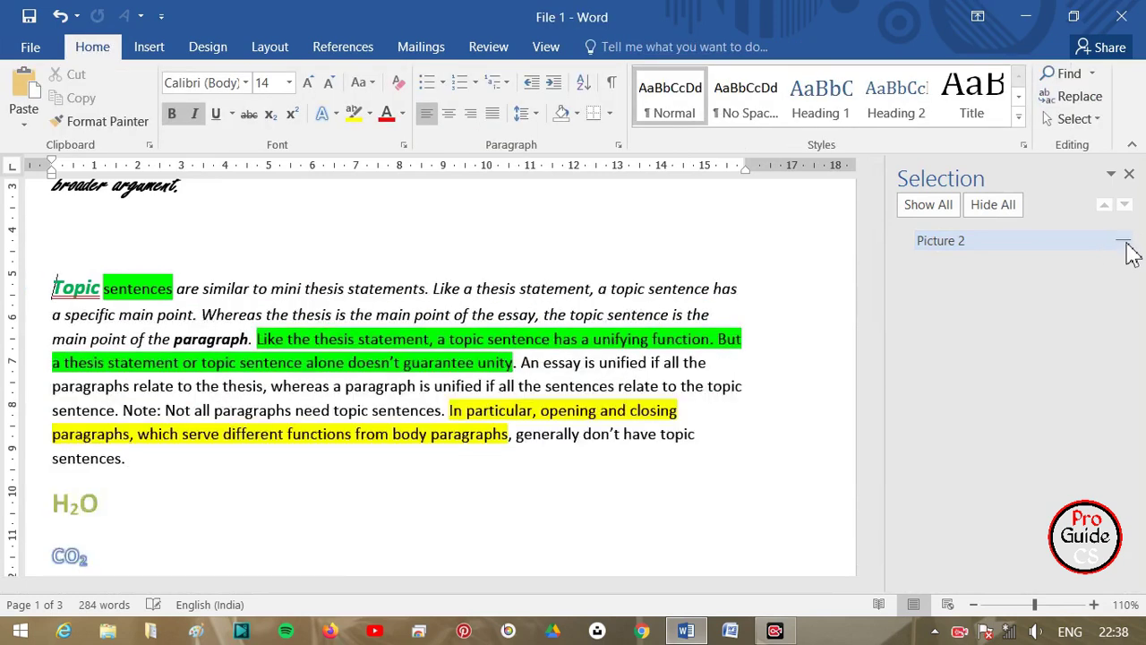
{"action": "left_click", "coordinate": [1125, 242]}
{"action": "left_click", "coordinate": [1123, 242]}
{"action": "left_click", "coordinate": [1123, 242]}
{"action": "left_click", "coordinate": [1124, 242]}
{"action": "left_click", "coordinate": [1129, 174]}
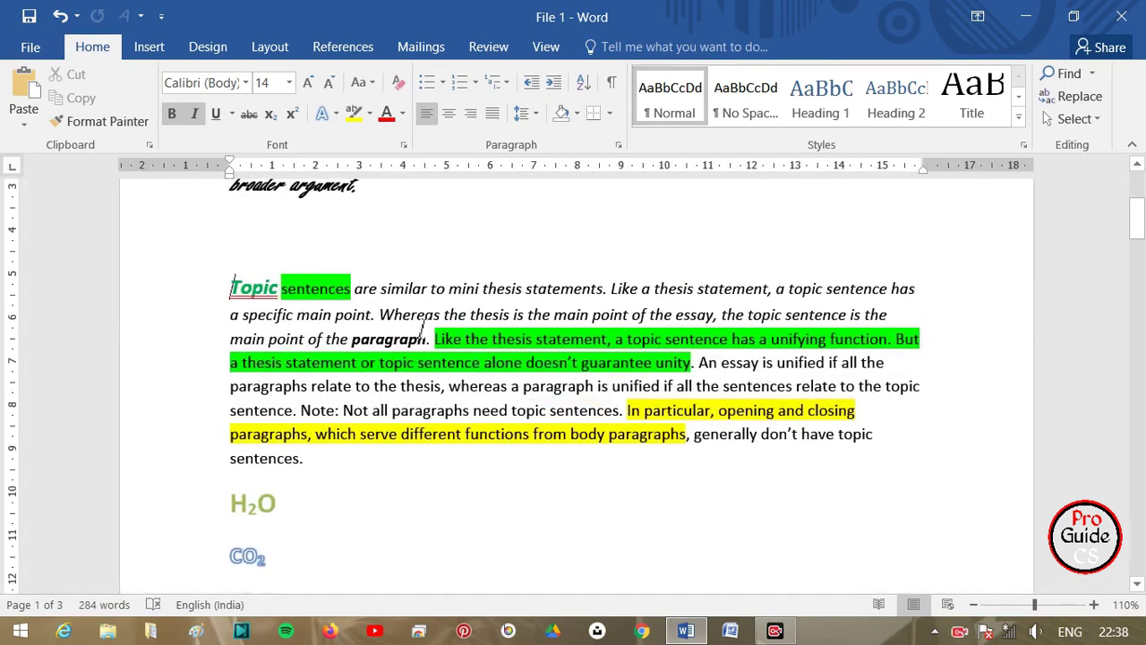
Step: Undo to restore the hidden flower picture, check its wrap options and review Picture 2 in the Selection Pane
{"action": "key", "text": "ctrl+z"}
{"action": "left_click", "coordinate": [610, 47]}
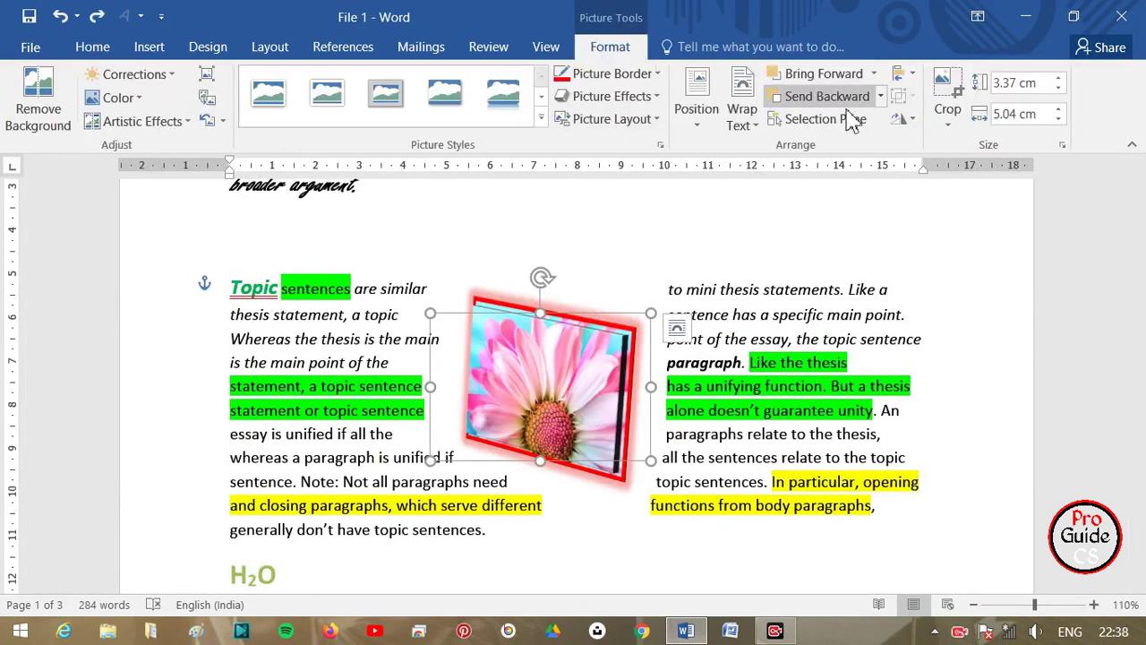
{"action": "left_click", "coordinate": [743, 116]}
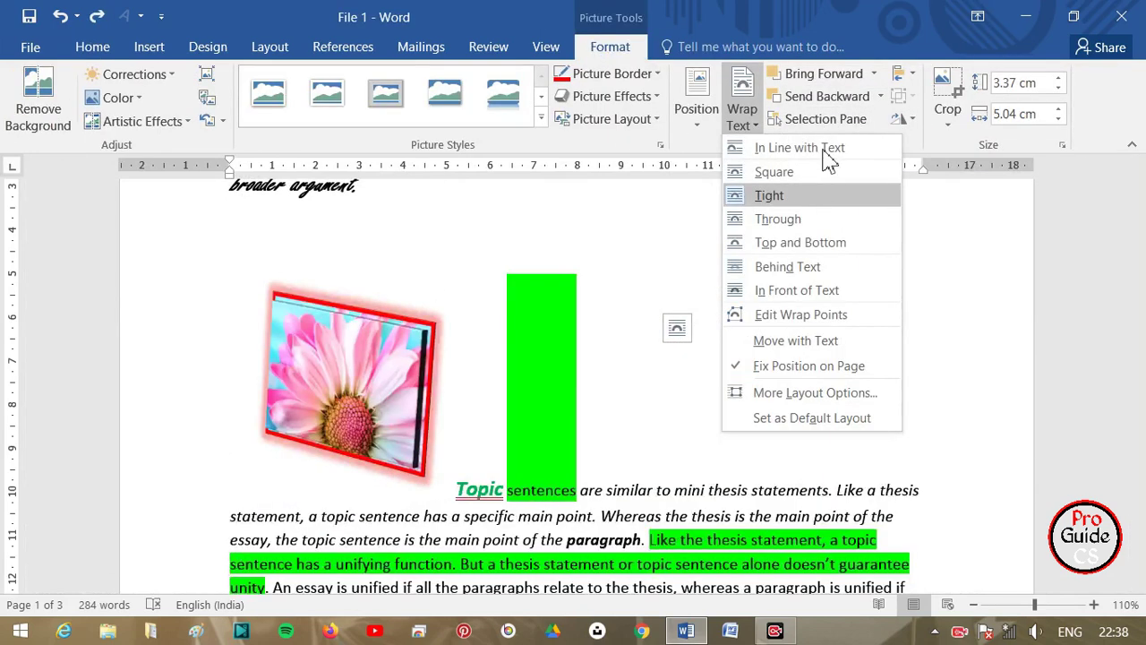
{"action": "left_click", "coordinate": [823, 118]}
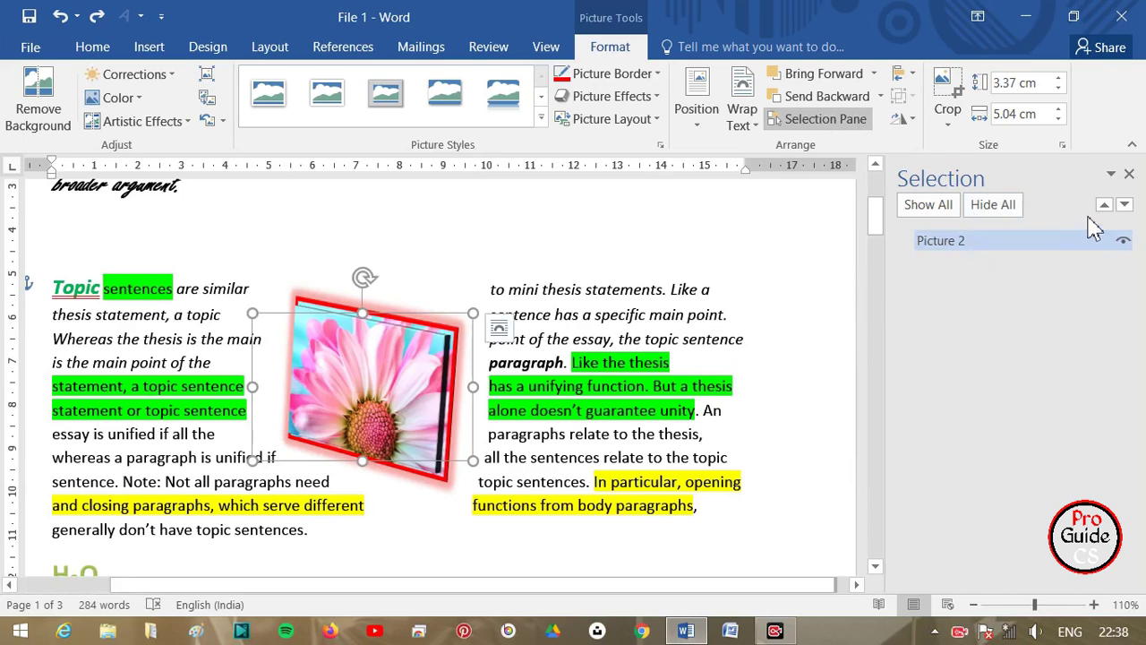
{"action": "left_click", "coordinate": [1128, 174]}
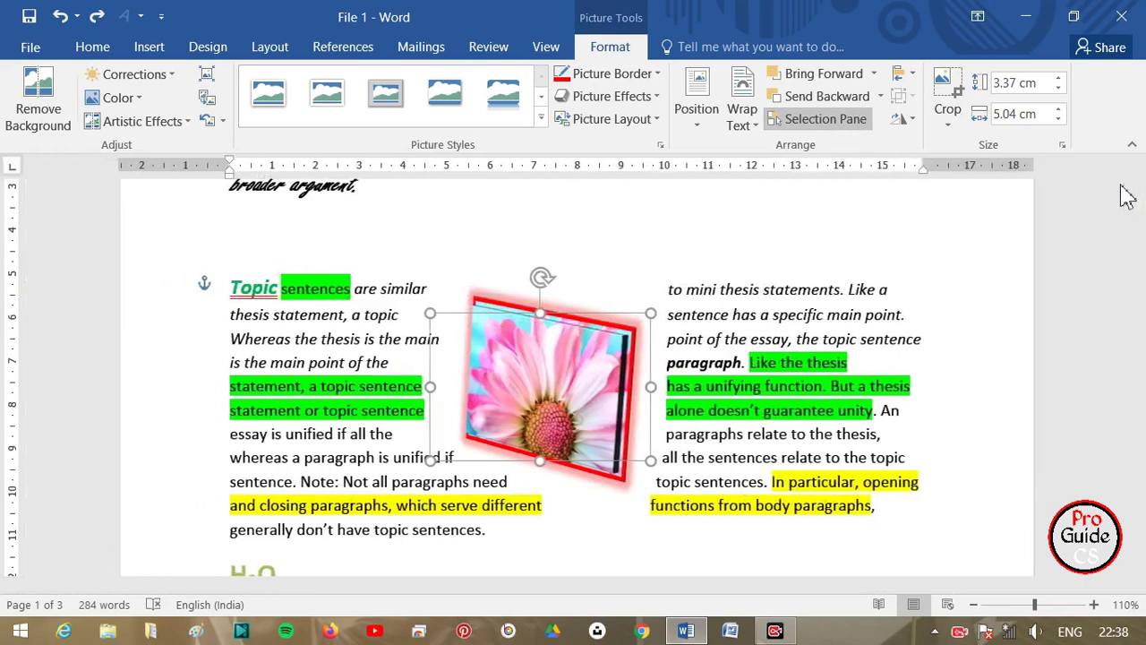
Step: Align the flower picture to the left margin
{"action": "left_click", "coordinate": [912, 74]}
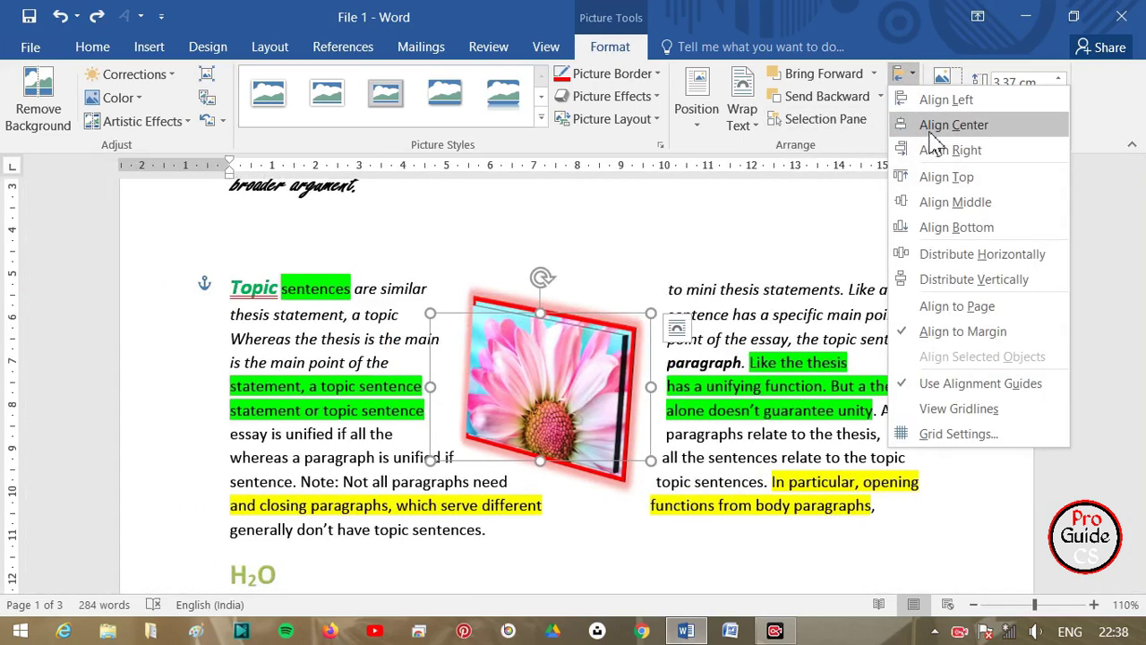
{"action": "left_click", "coordinate": [708, 134]}
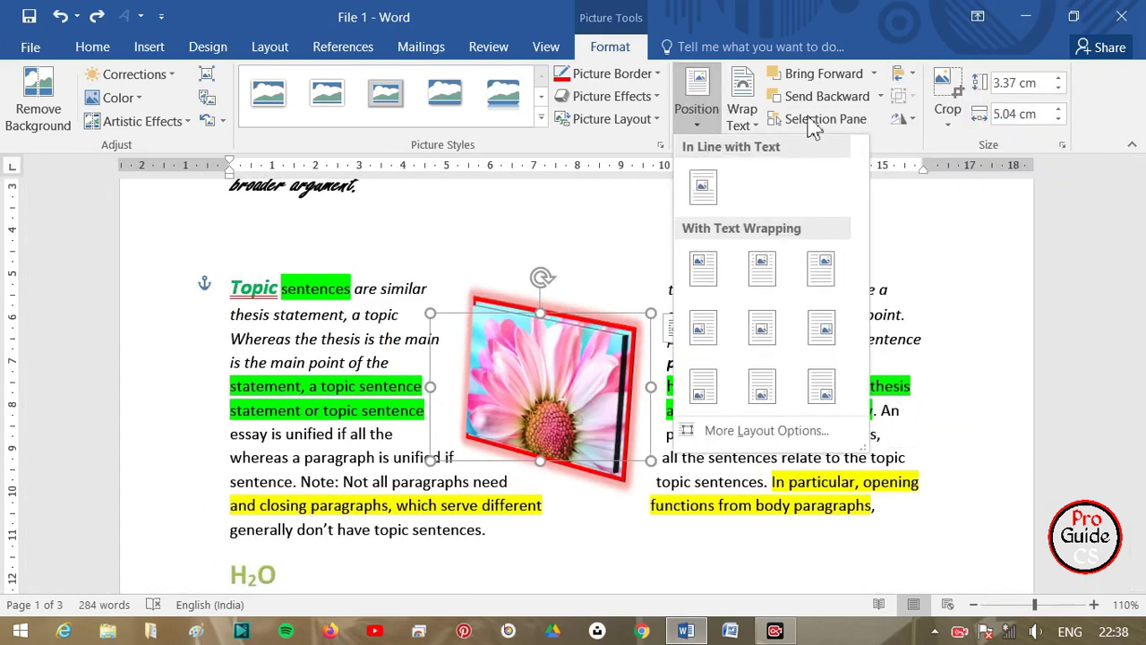
{"action": "left_click", "coordinate": [902, 76]}
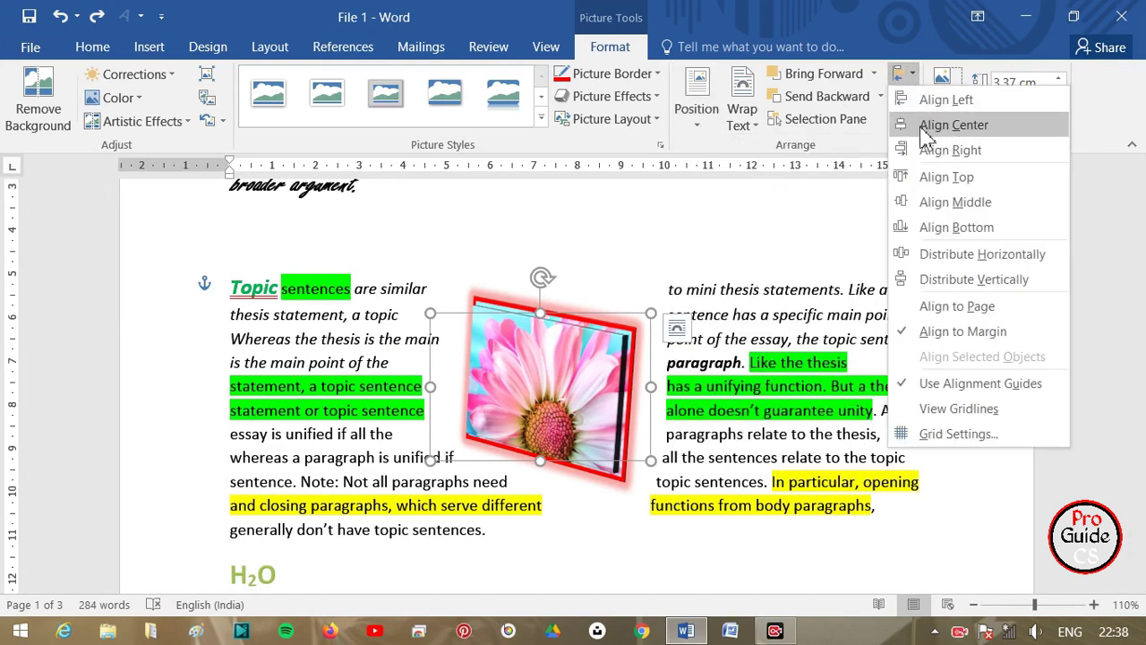
{"action": "left_click", "coordinate": [935, 99]}
Step: Align the picture to the top of the page, undoing and then reapplying it
{"action": "left_click", "coordinate": [902, 75]}
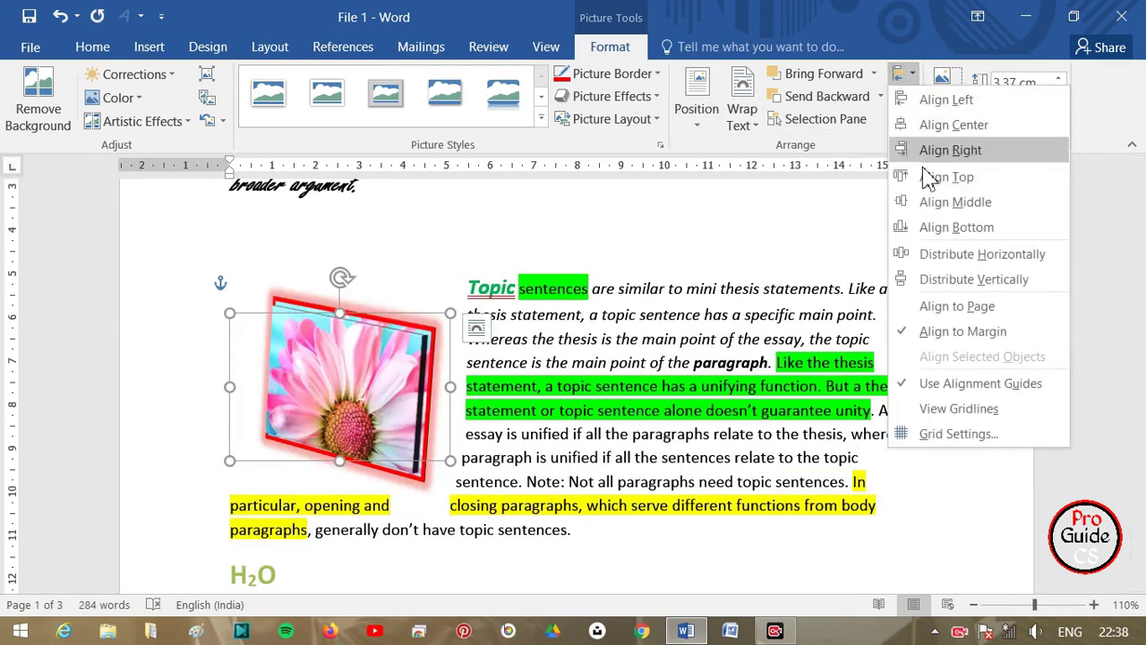
{"action": "left_click", "coordinate": [931, 178]}
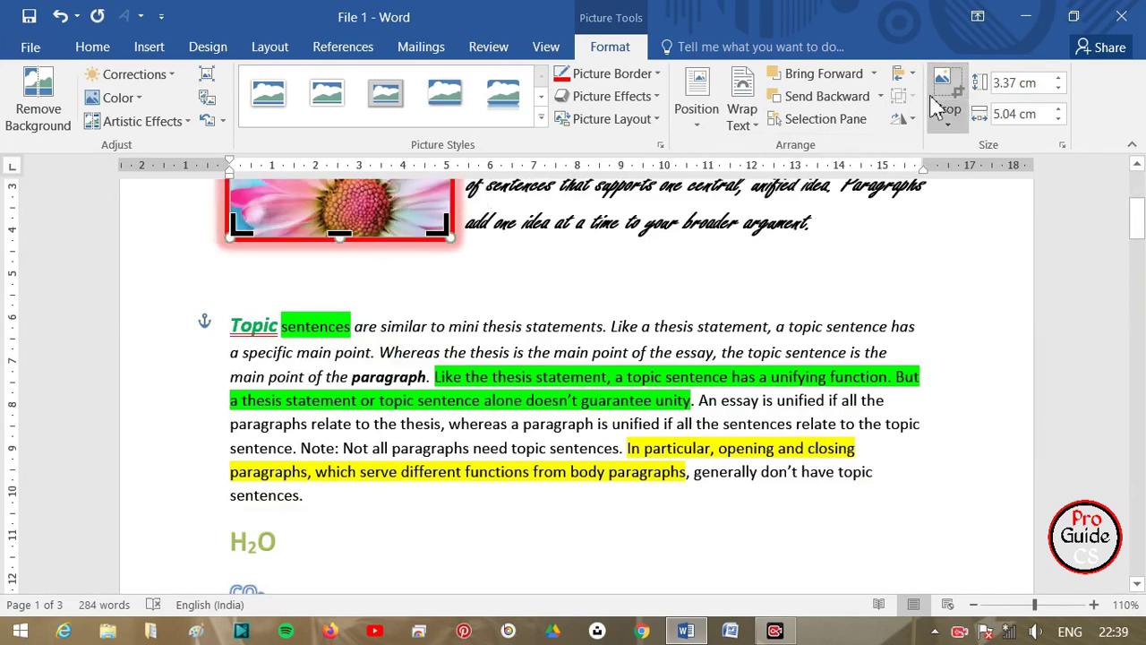
{"action": "key", "text": "ctrl+z"}
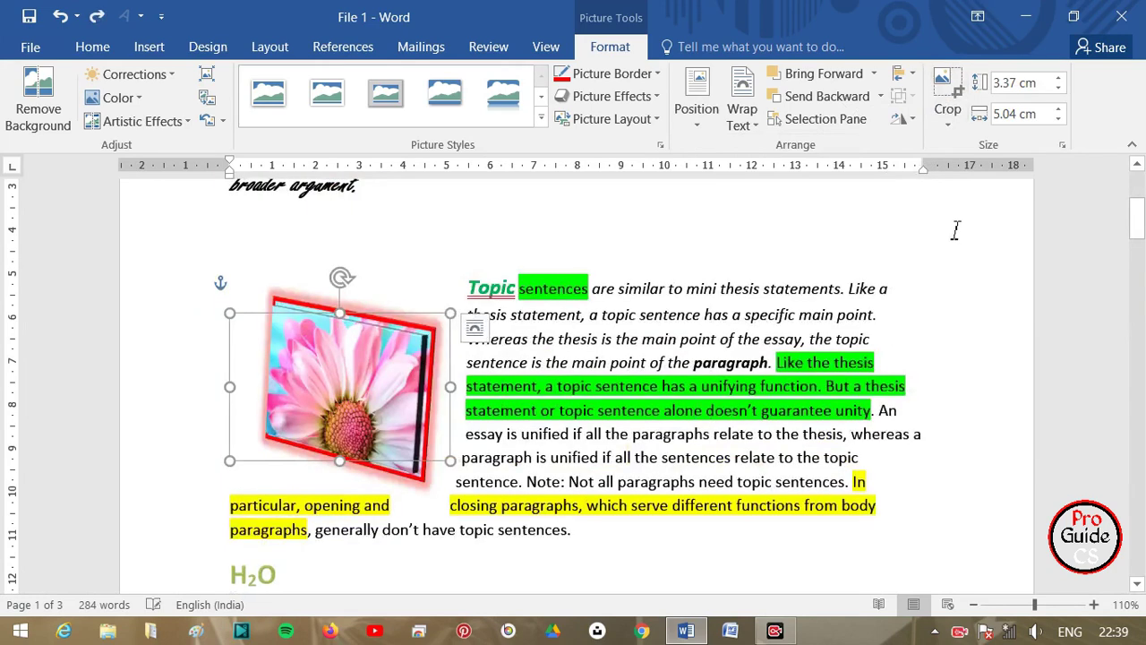
{"action": "scroll", "coordinate": [955, 268], "scroll_direction": "up", "scroll_amount": 3}
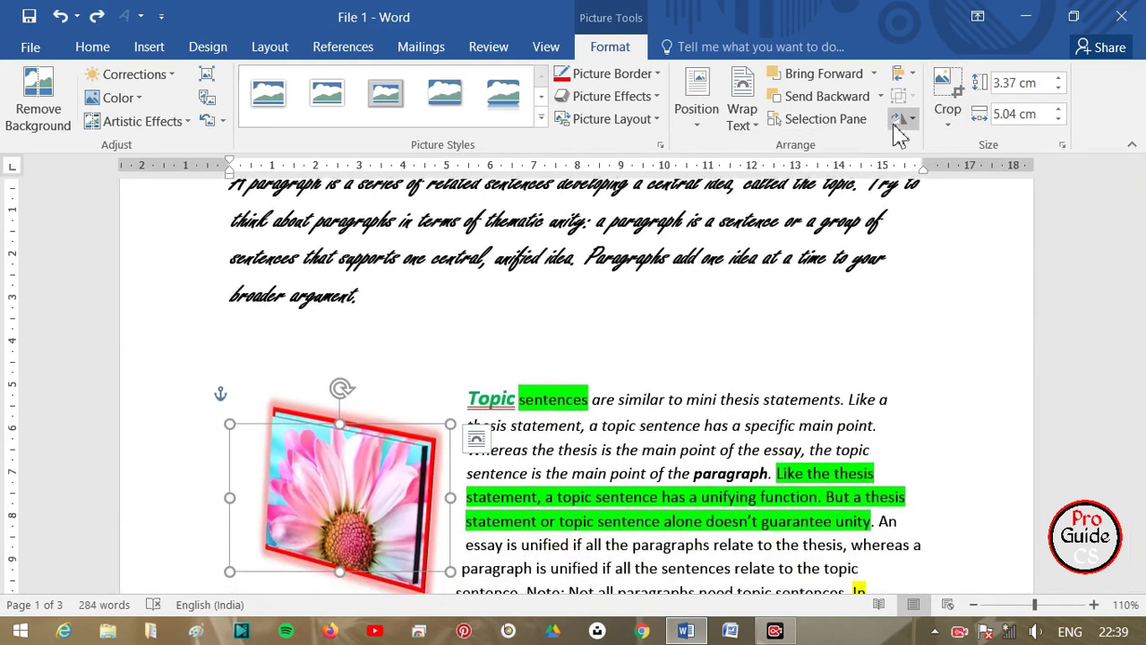
{"action": "left_click", "coordinate": [902, 75]}
{"action": "left_click", "coordinate": [933, 176]}
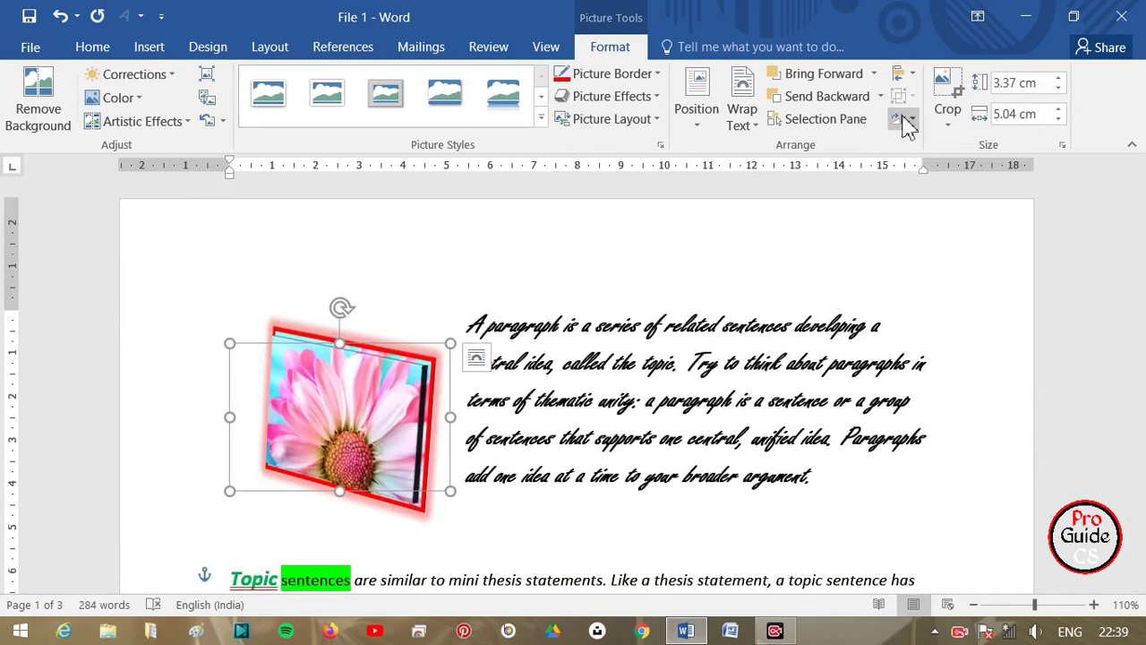
Step: Centre the picture vertically on the page
{"action": "left_click", "coordinate": [900, 74]}
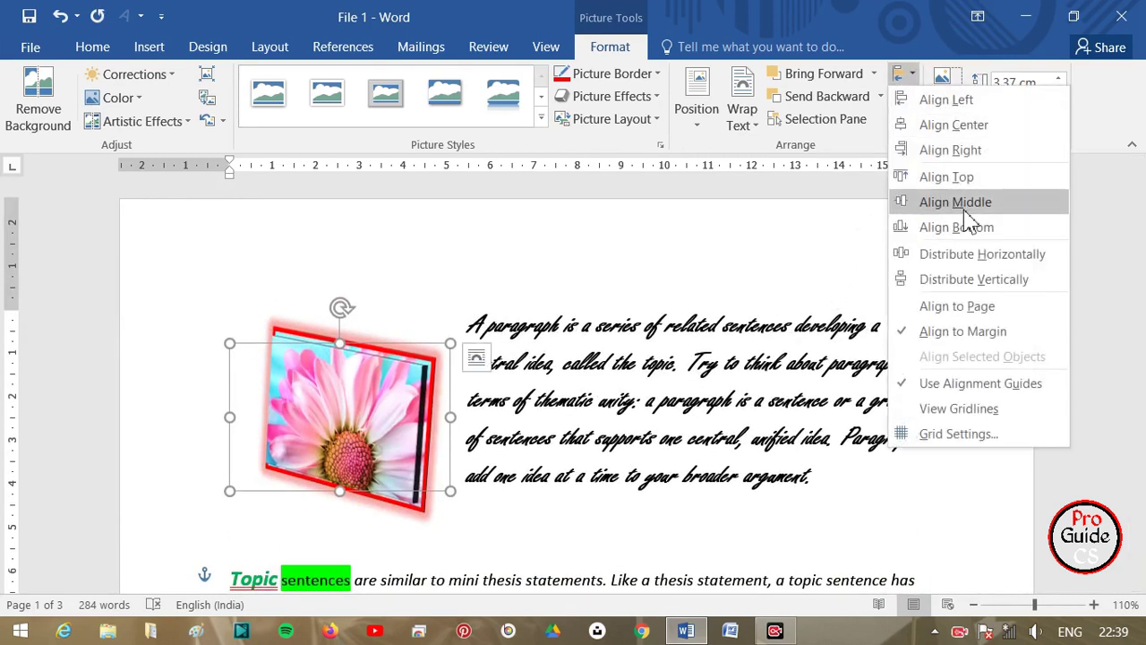
{"action": "left_click", "coordinate": [962, 204]}
{"action": "scroll", "coordinate": [744, 312], "scroll_direction": "down", "scroll_amount": 3}
{"action": "scroll", "coordinate": [745, 311], "scroll_direction": "down", "scroll_amount": 2}
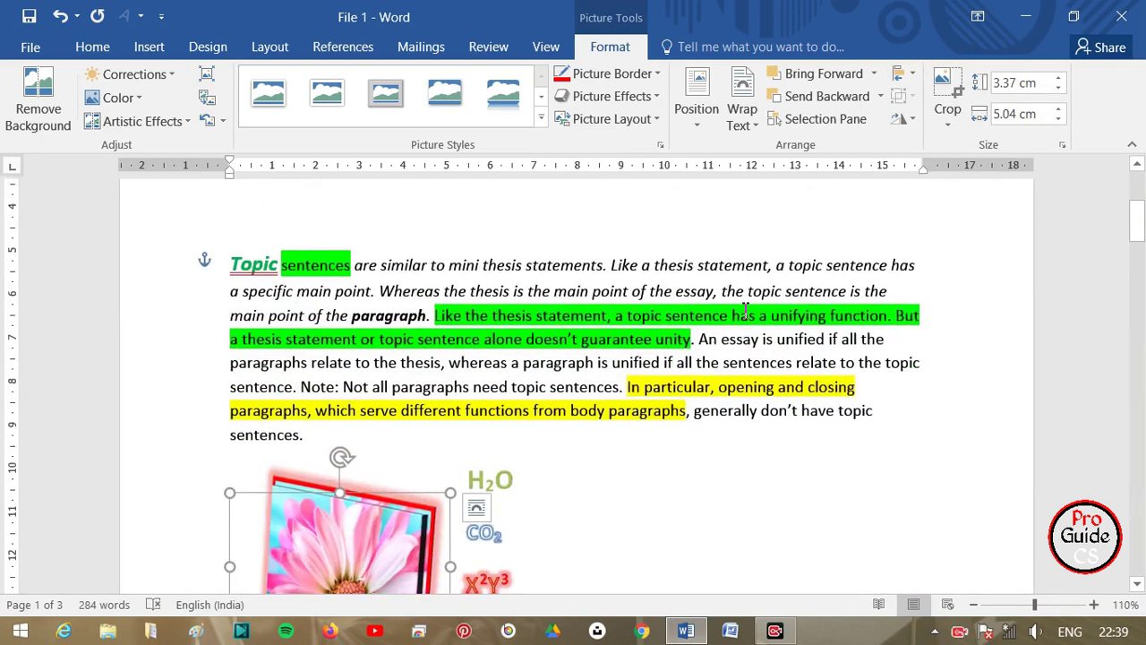
Step: Undo the middle alignment, check Position and Wrap Text, and nudge the picture right beside the opening paragraph
{"action": "key", "text": "ctrl+z"}
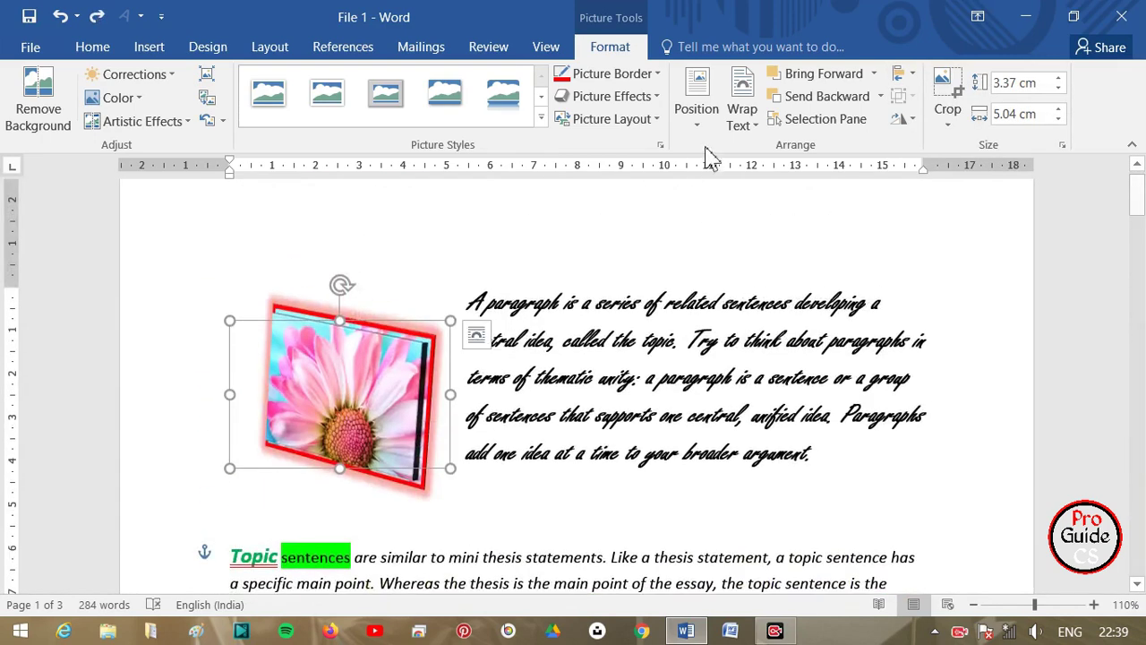
{"action": "left_click", "coordinate": [696, 112]}
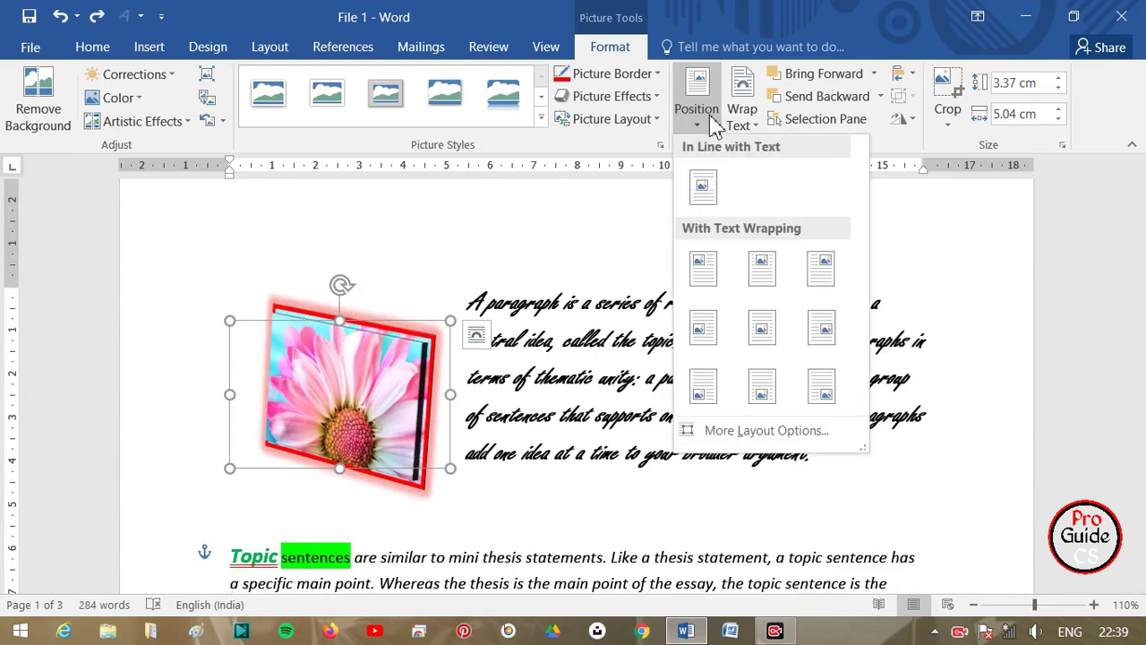
{"action": "left_click", "coordinate": [904, 197]}
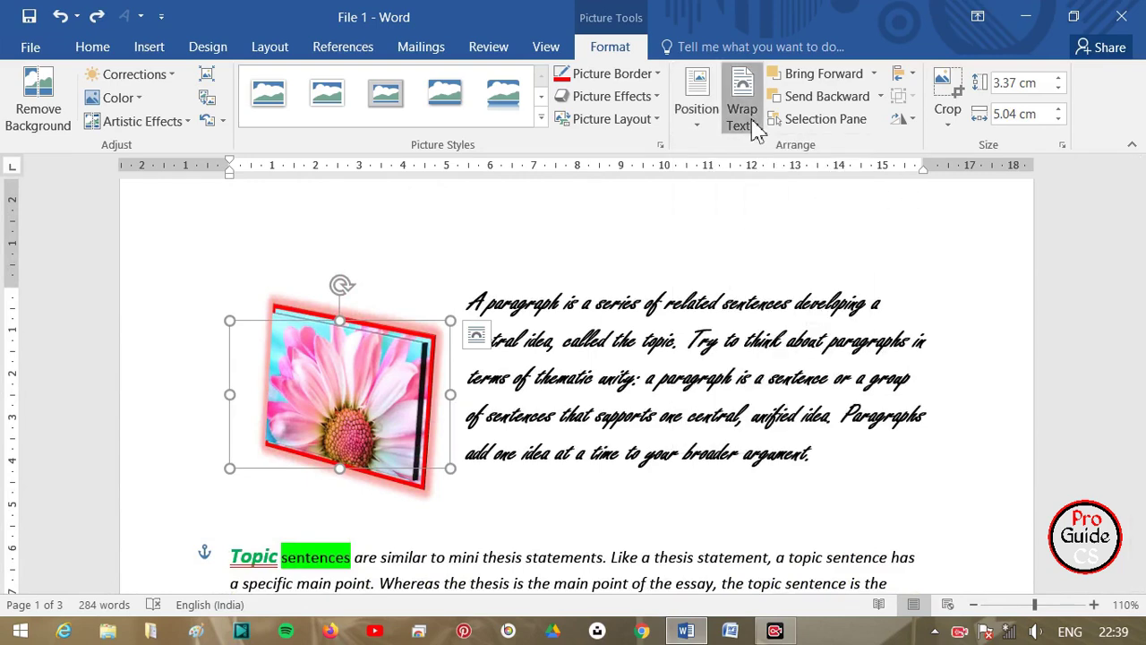
{"action": "left_click", "coordinate": [744, 115]}
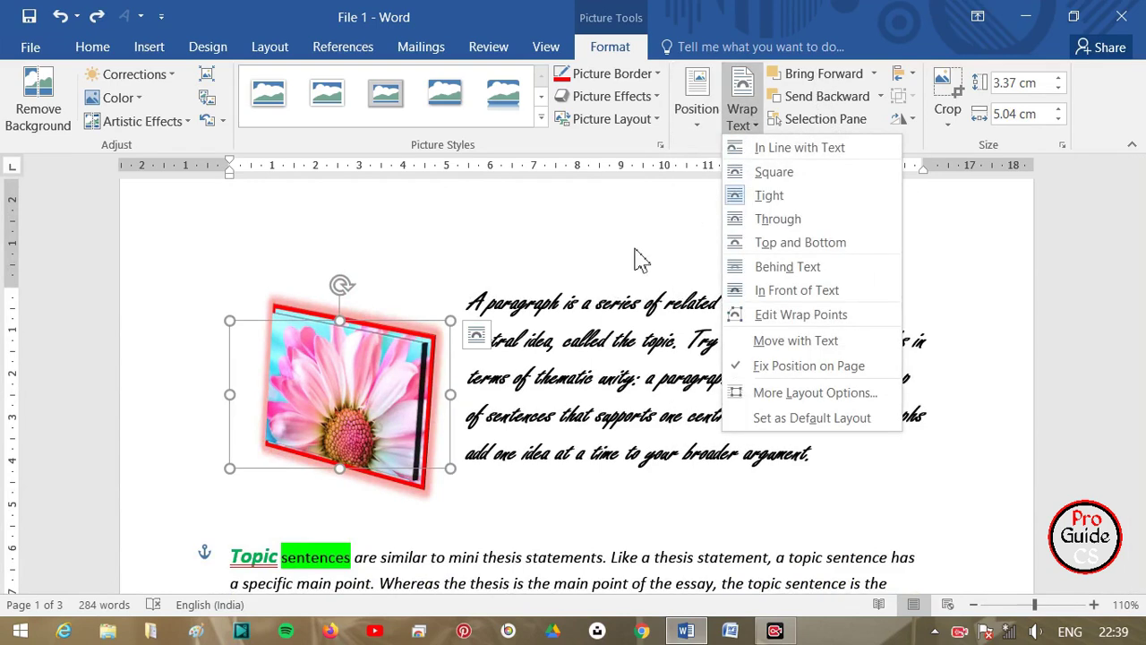
{"action": "left_click", "coordinate": [615, 336]}
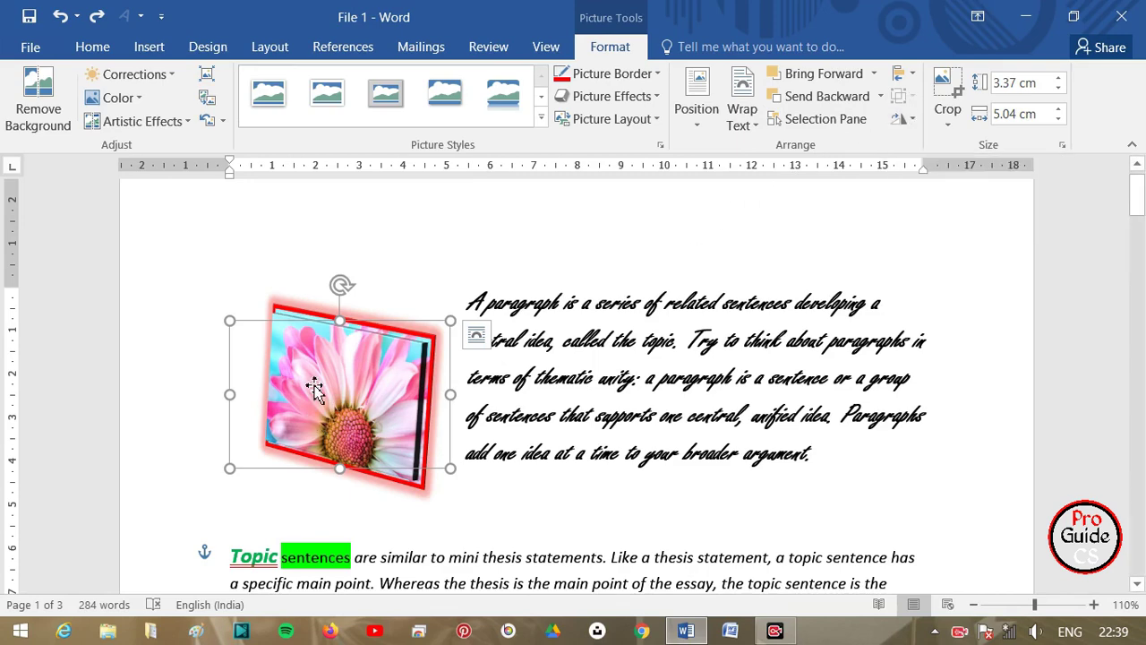
{"action": "mouse_move", "coordinate": [307, 384]}
{"action": "left_mouse_down"}
{"action": "mouse_move", "coordinate": [372, 382]}
{"action": "mouse_move", "coordinate": [353, 383]}
{"action": "left_mouse_up"}
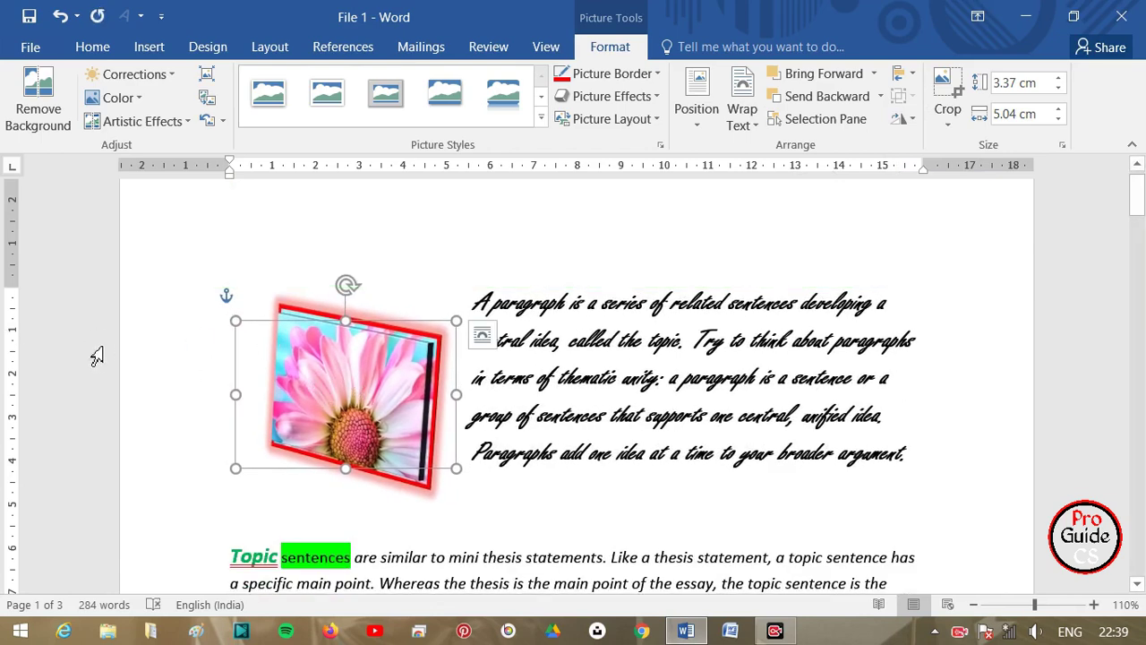
{"action": "left_click", "coordinate": [902, 118]}
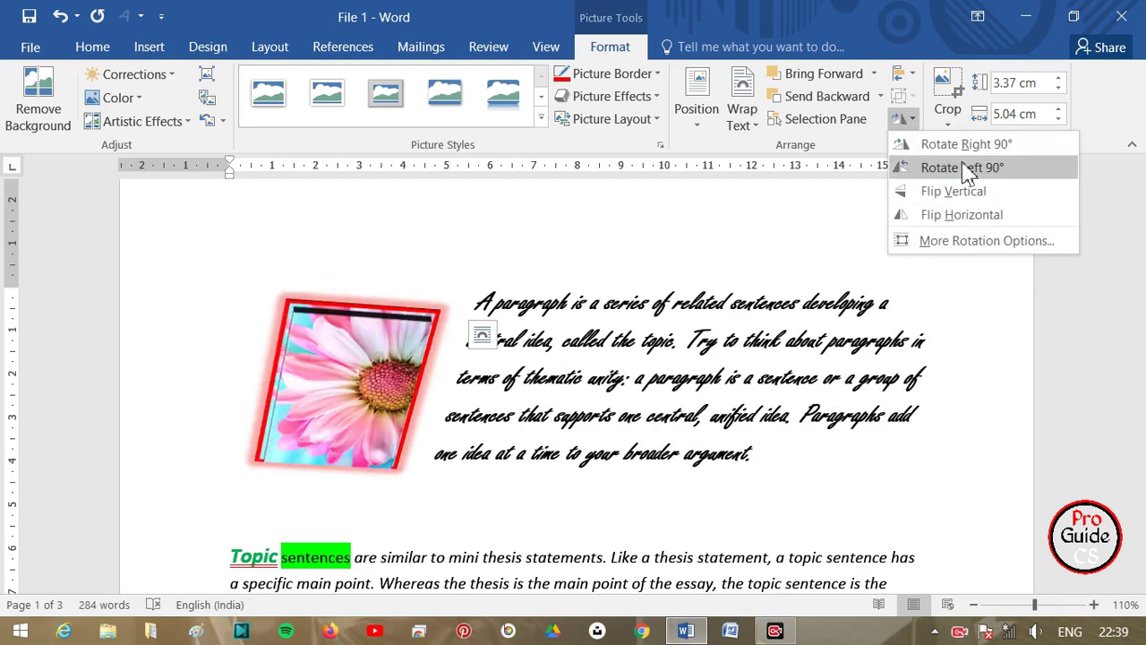
Step: Rotate the picture 90° left twice, then undo the rotation
{"action": "left_click", "coordinate": [964, 170]}
{"action": "left_click", "coordinate": [903, 118]}
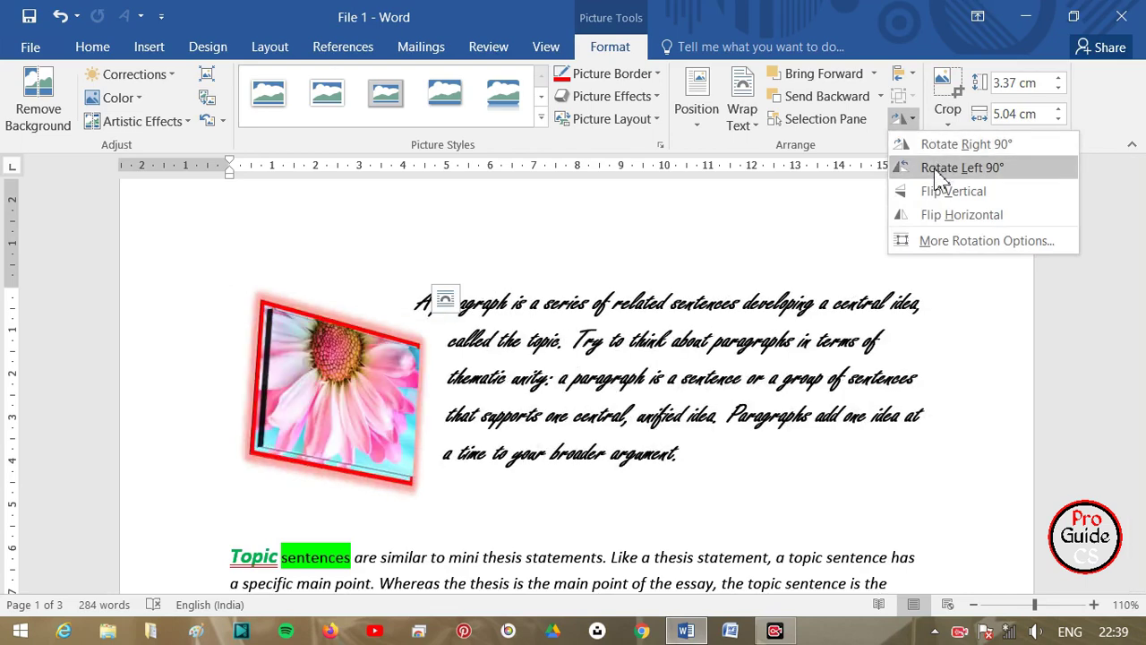
{"action": "left_click", "coordinate": [938, 172]}
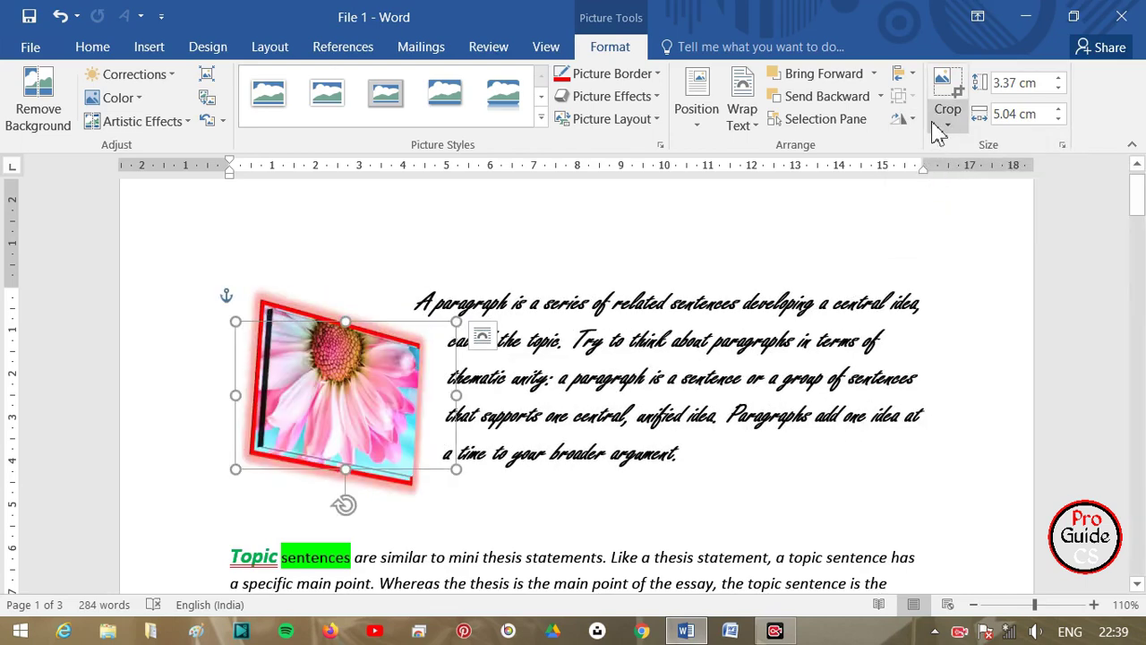
{"action": "left_click", "coordinate": [903, 119]}
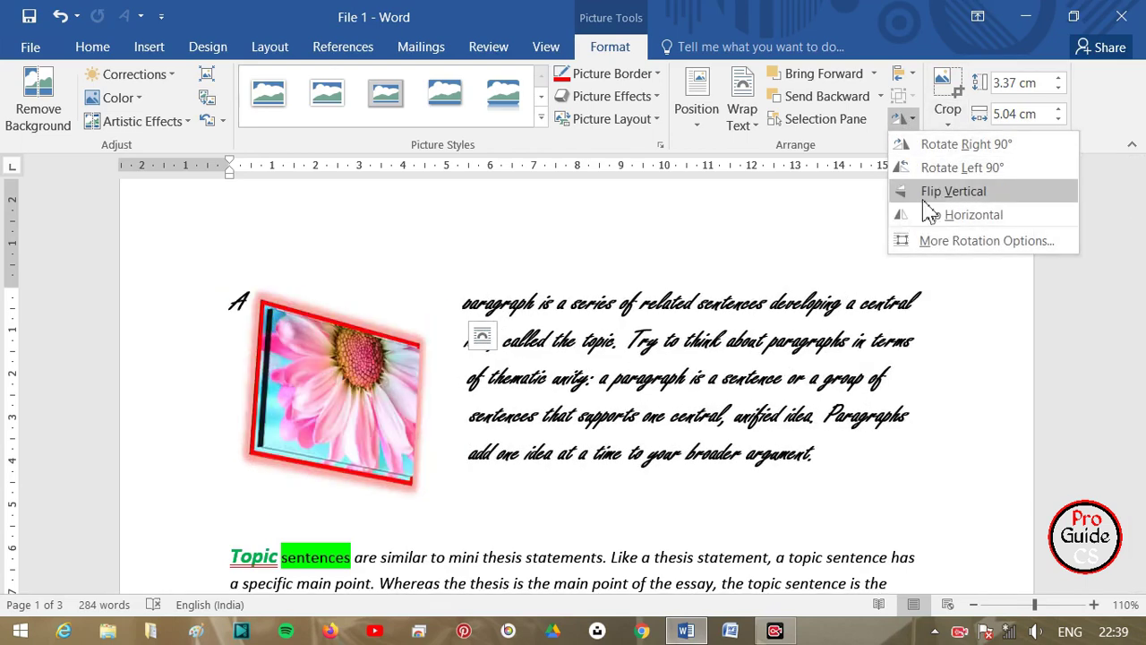
{"action": "left_click", "coordinate": [941, 327]}
{"action": "key", "text": "ctrl+z"}
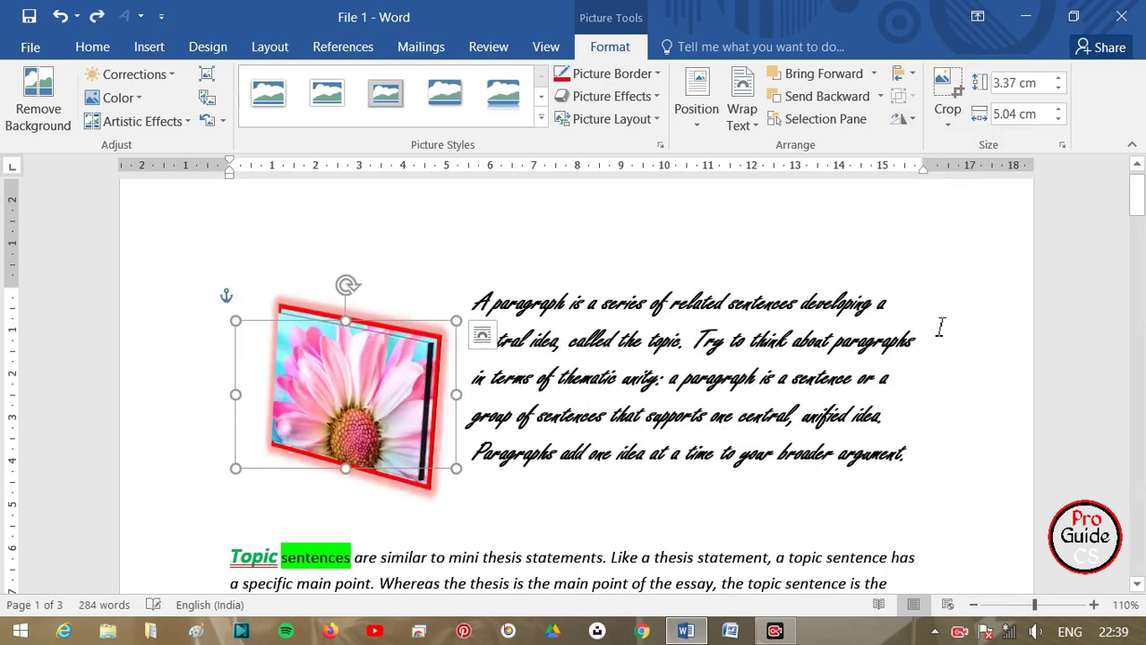
Step: Flip the picture vertically and horizontally, then enlarge it from its bottom-right corner
{"action": "left_click", "coordinate": [902, 118]}
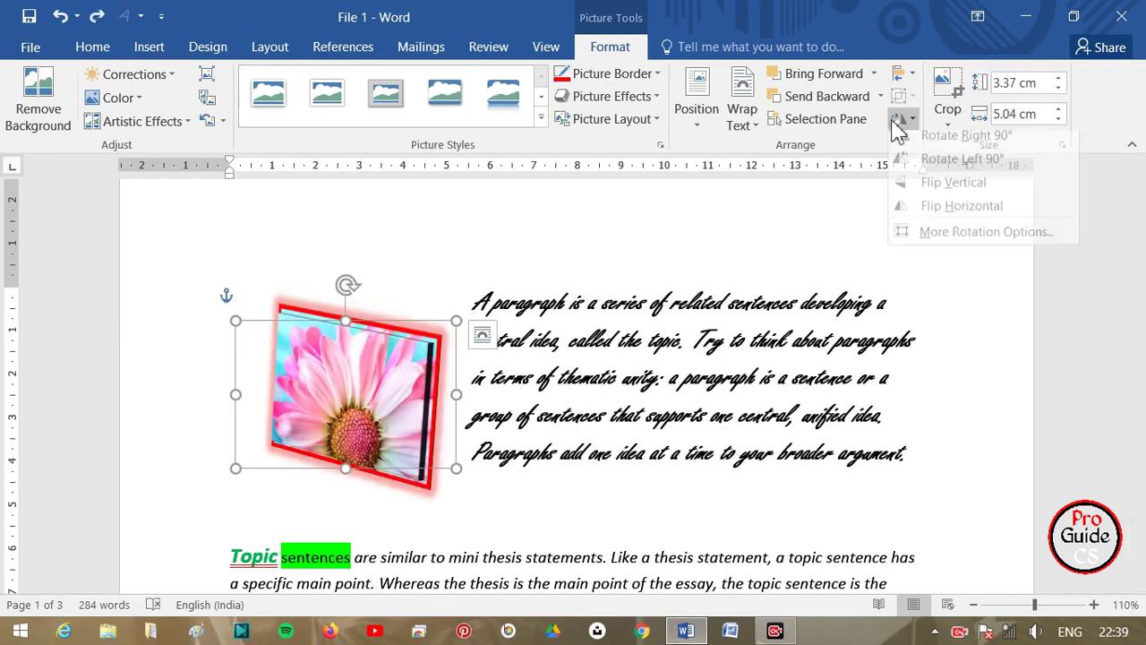
{"action": "left_click", "coordinate": [940, 194]}
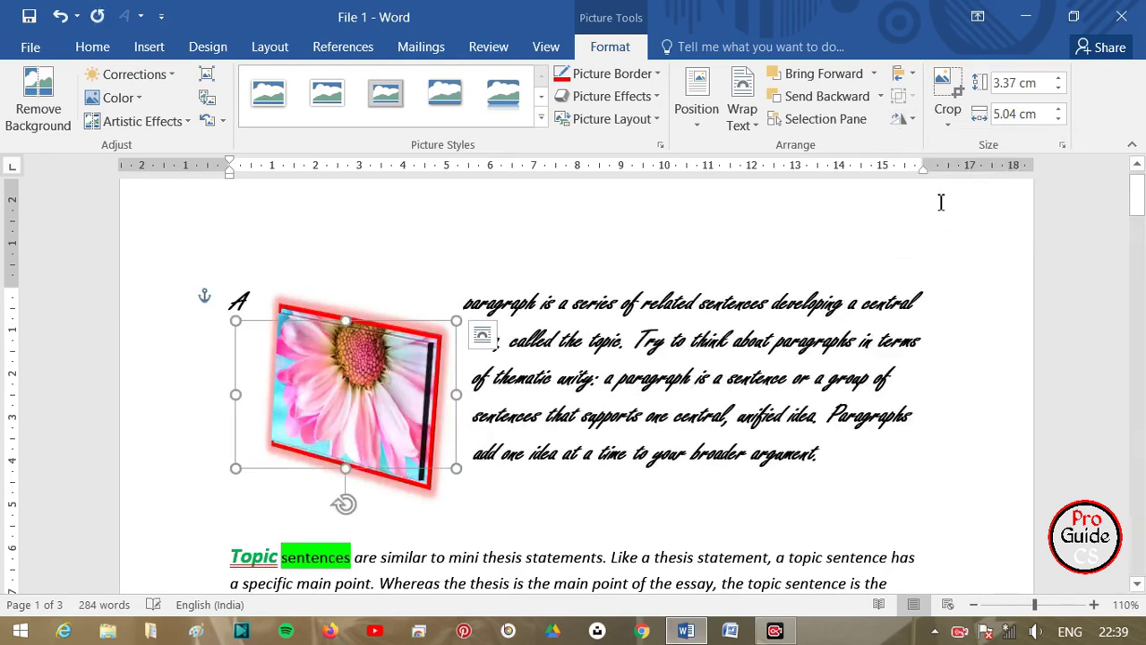
{"action": "left_click", "coordinate": [899, 118]}
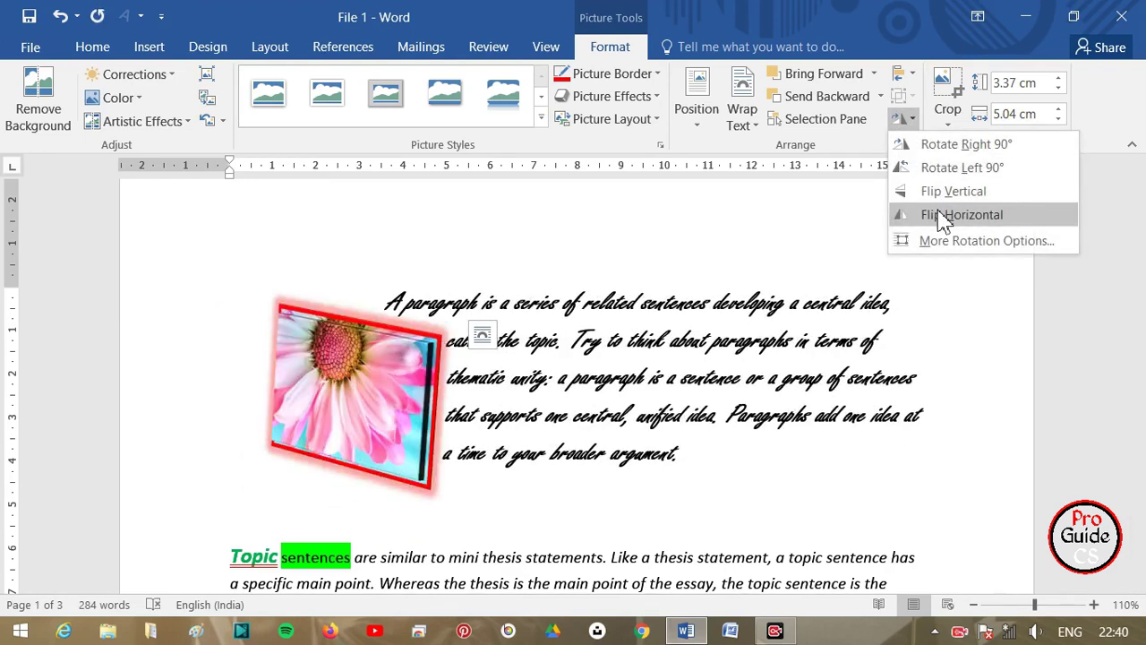
{"action": "left_click", "coordinate": [942, 215]}
{"action": "left_click", "coordinate": [900, 120]}
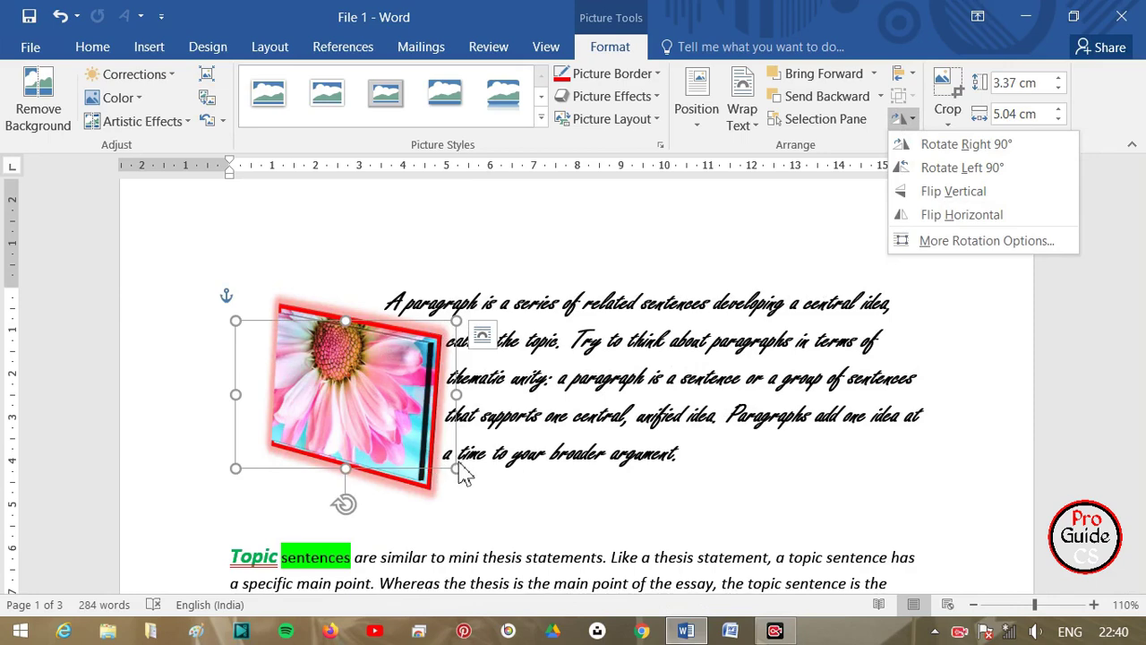
{"action": "left_click_drag", "start_coordinate": [456, 468], "coordinate": [545, 528]}
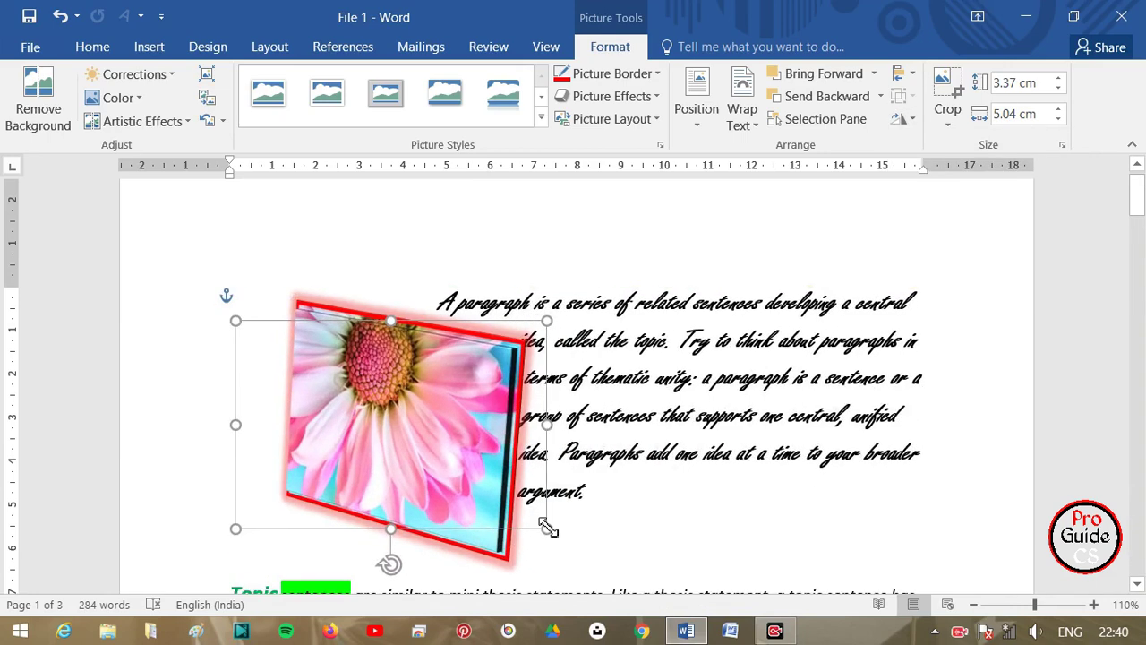
Step: Rotate the photo 90° left, mirror it horizontally, and shrink it to about 2.08 × 3.11 cm
{"action": "left_click", "coordinate": [902, 117]}
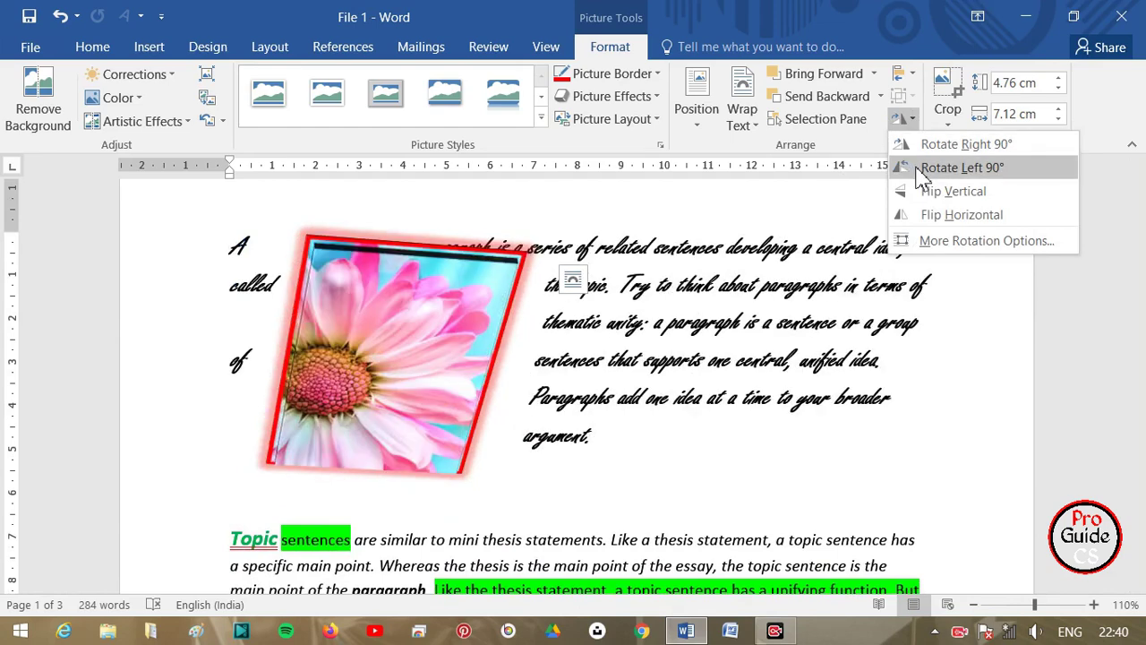
{"action": "left_click", "coordinate": [922, 173]}
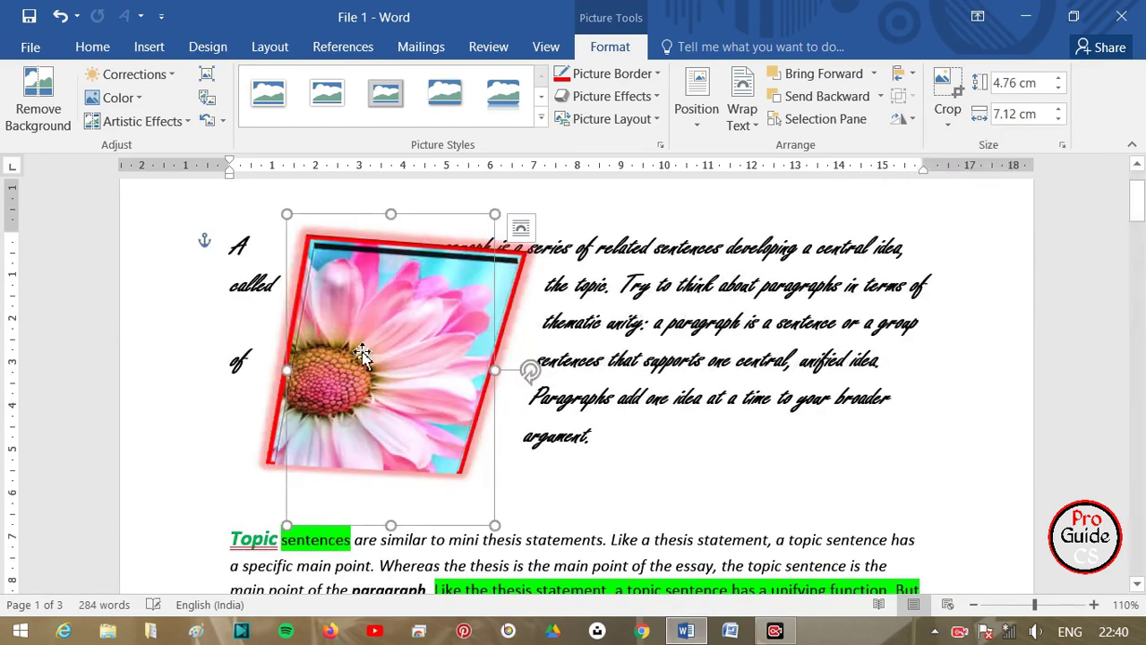
{"action": "left_click", "coordinate": [903, 117]}
{"action": "left_click", "coordinate": [926, 217]}
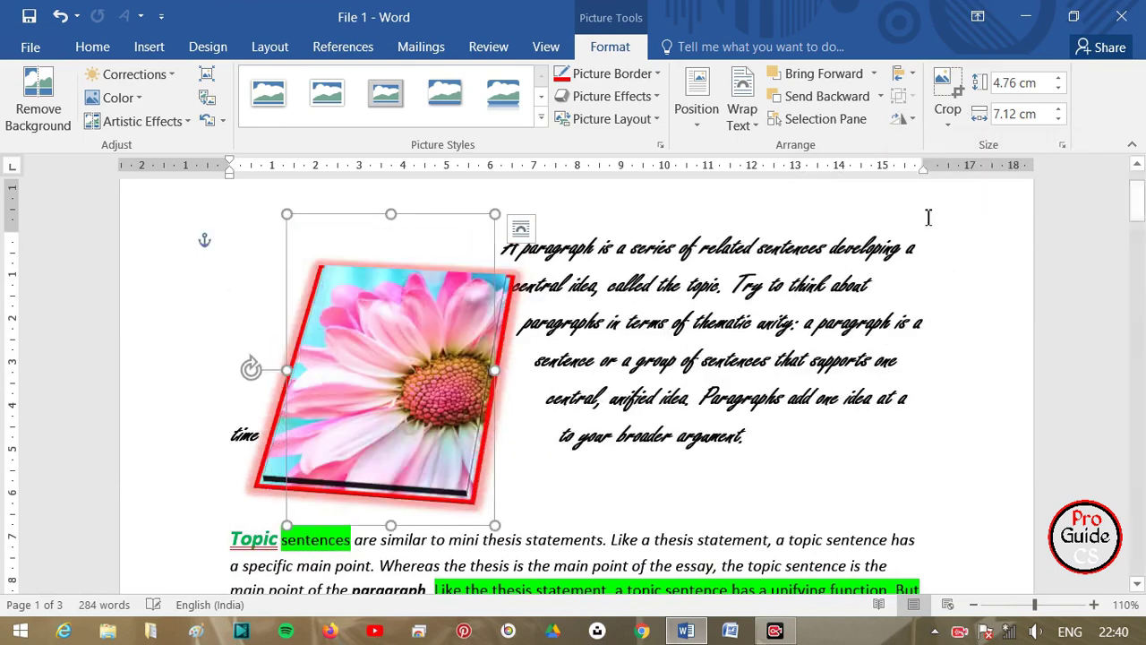
{"action": "left_click", "coordinate": [678, 405]}
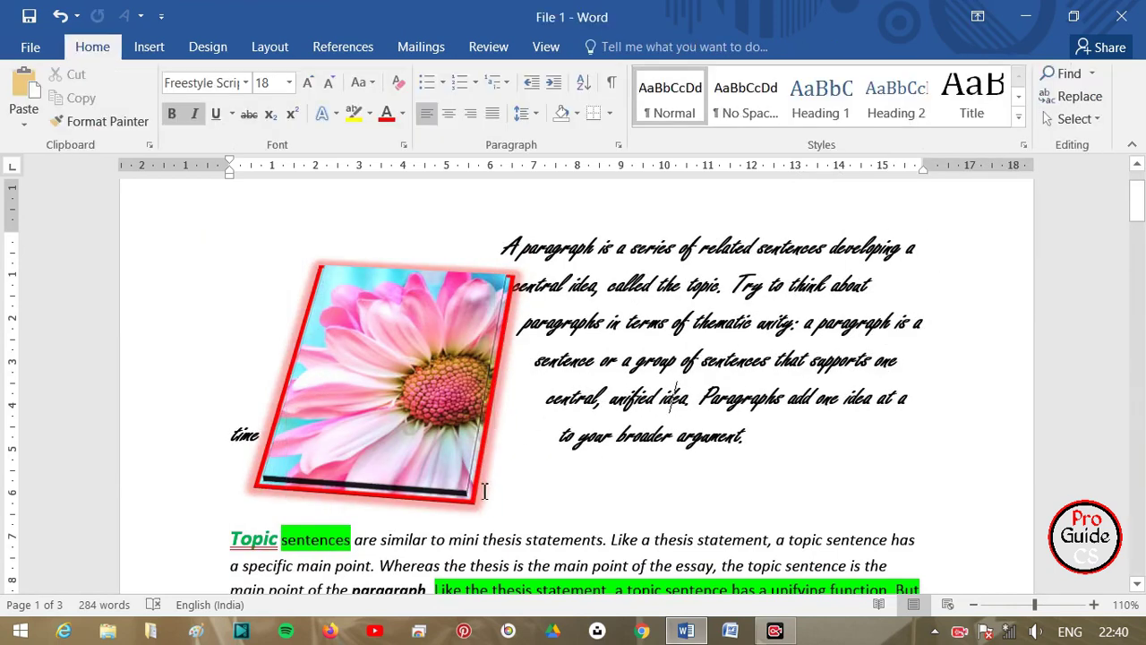
{"action": "left_click", "coordinate": [460, 474]}
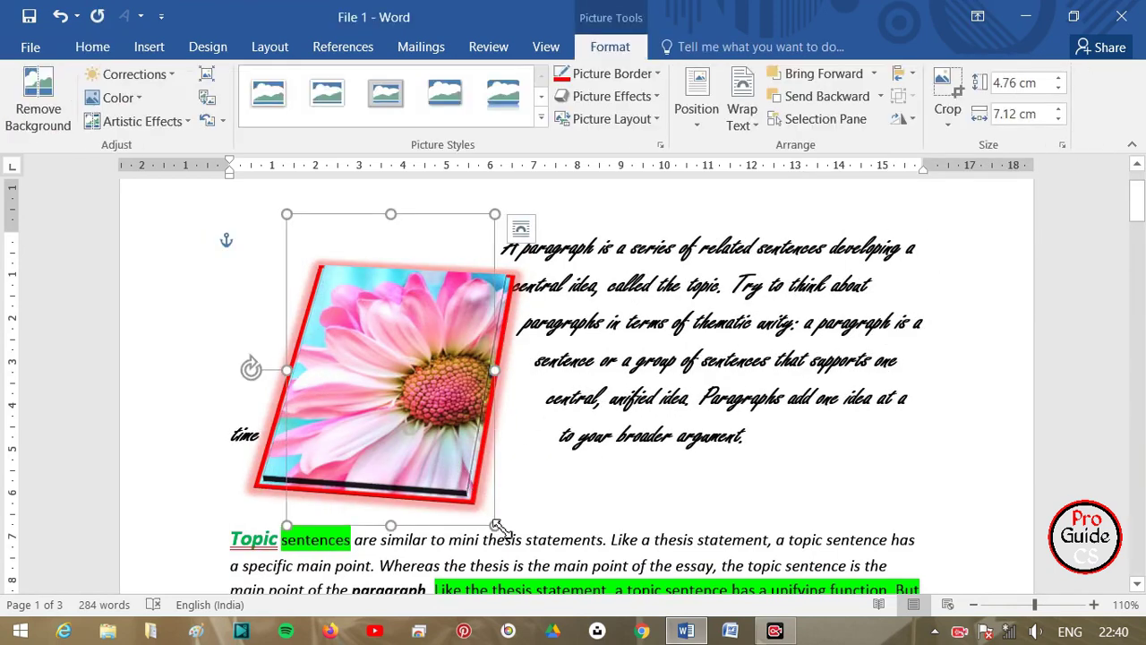
{"action": "left_click_drag", "start_coordinate": [498, 526], "coordinate": [371, 352]}
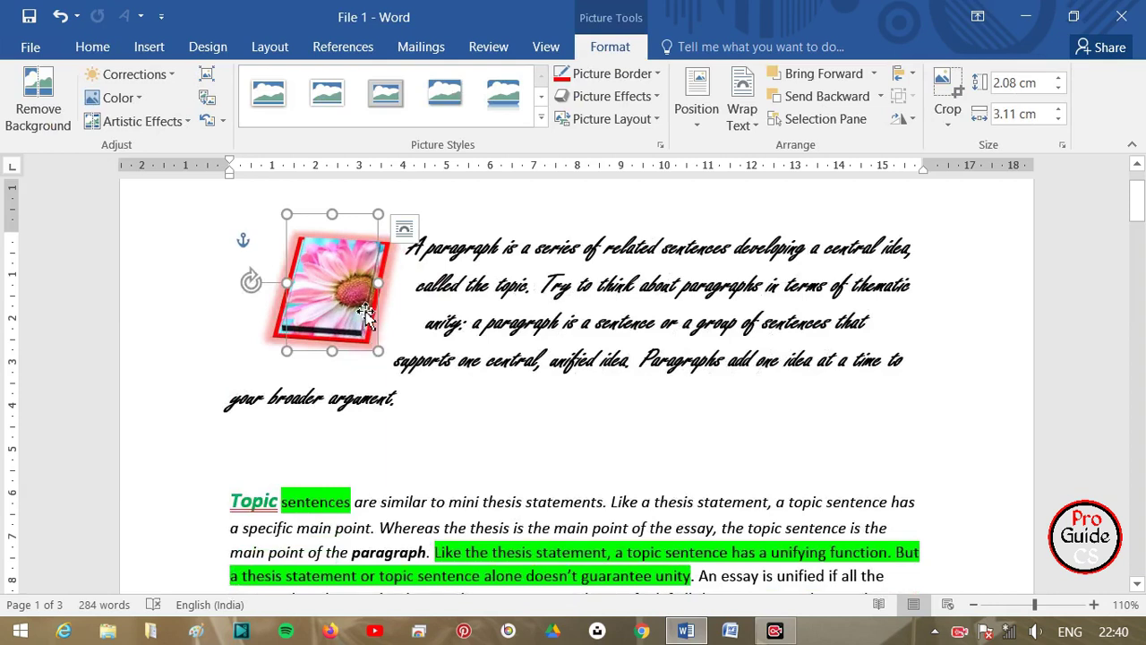
Step: Reset the photo, enlarge it to 5.3 × 7.93 cm, move it left, and flip it horizontally
{"action": "left_click", "coordinate": [207, 121]}
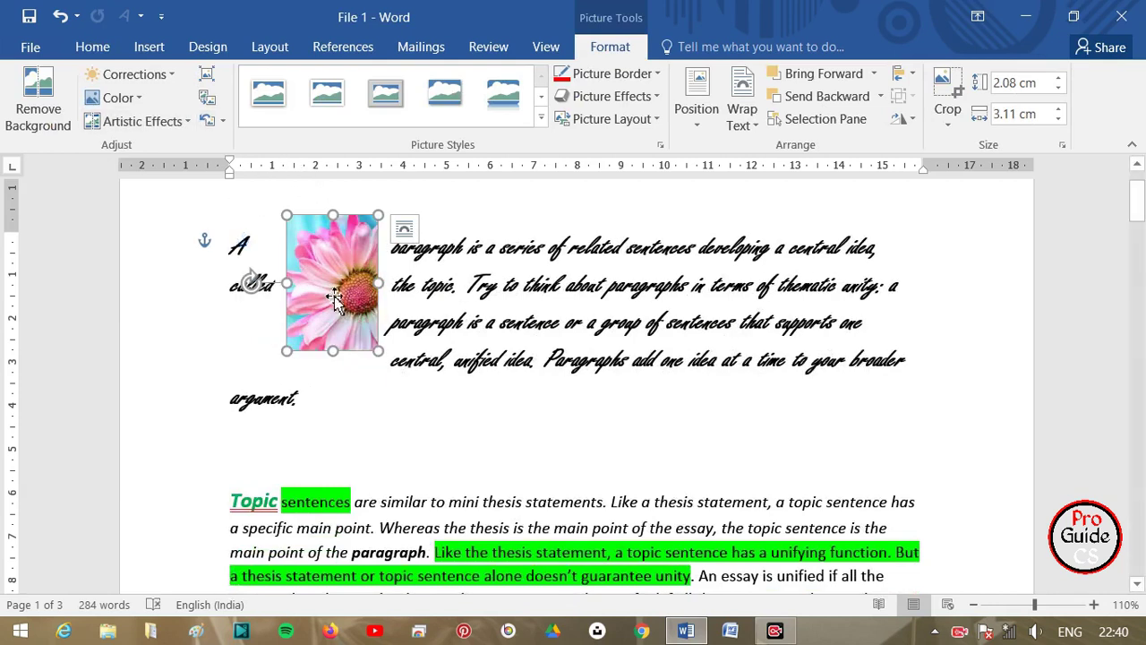
{"action": "left_click_drag", "start_coordinate": [376, 351], "coordinate": [517, 561]}
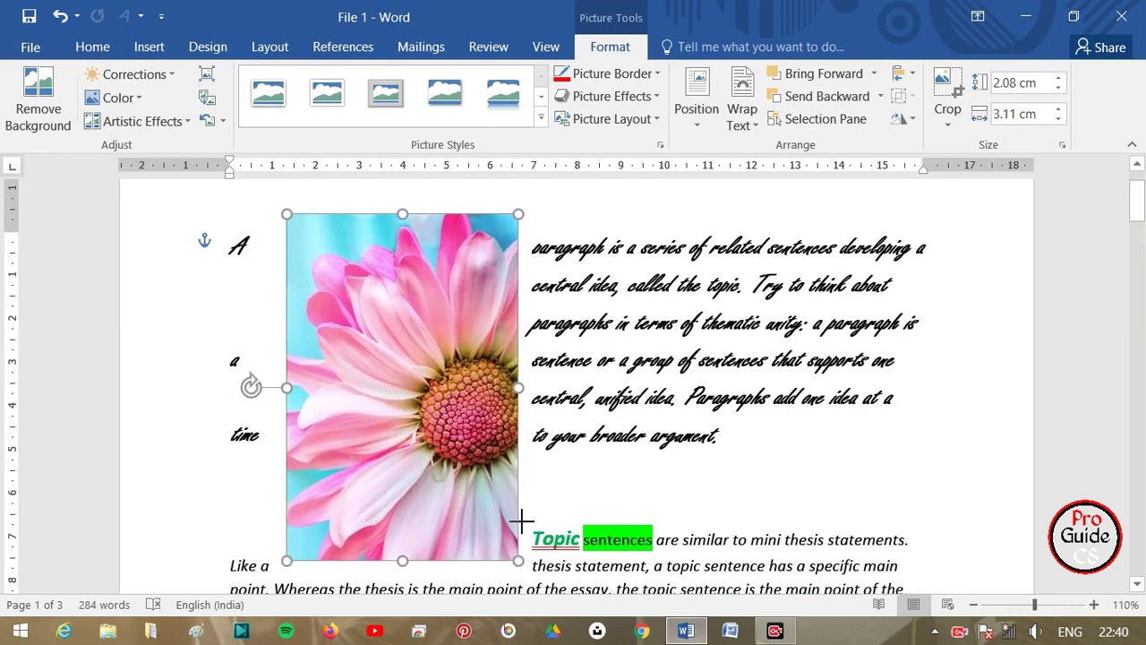
{"action": "left_click_drag", "start_coordinate": [480, 495], "coordinate": [424, 472]}
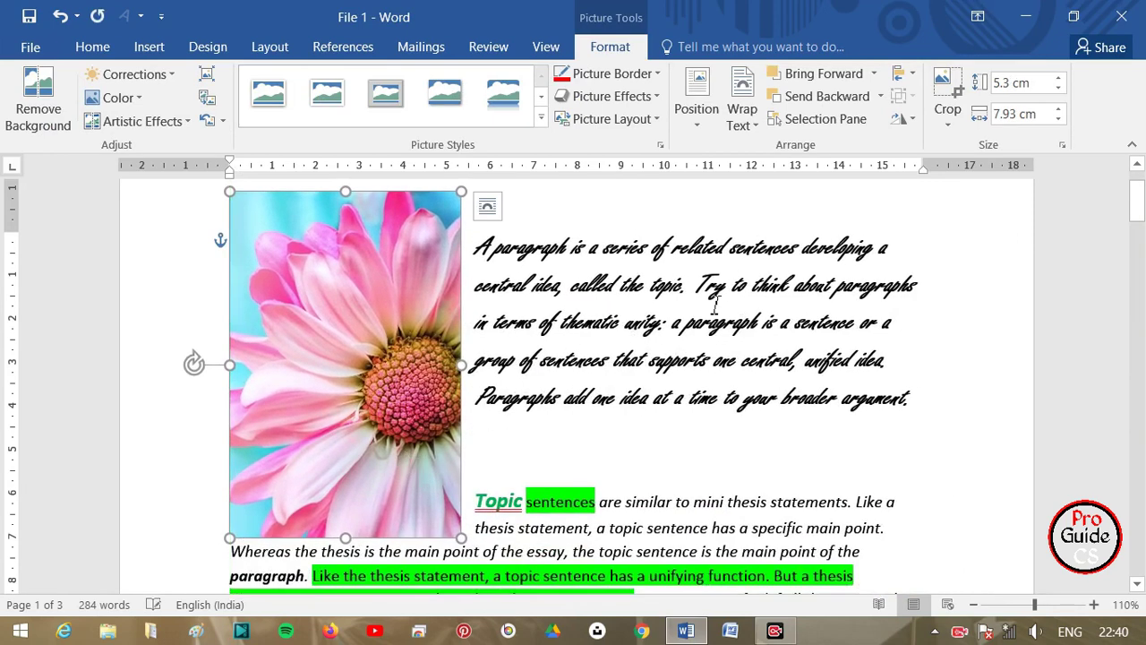
{"action": "left_click", "coordinate": [903, 118]}
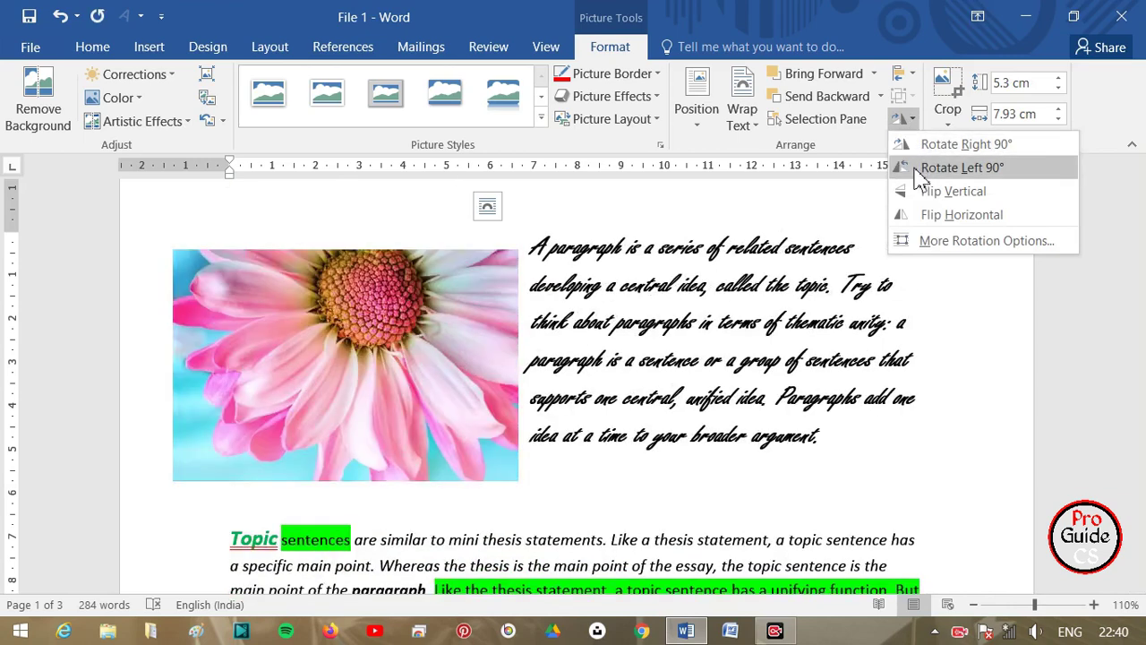
{"action": "left_click", "coordinate": [928, 222]}
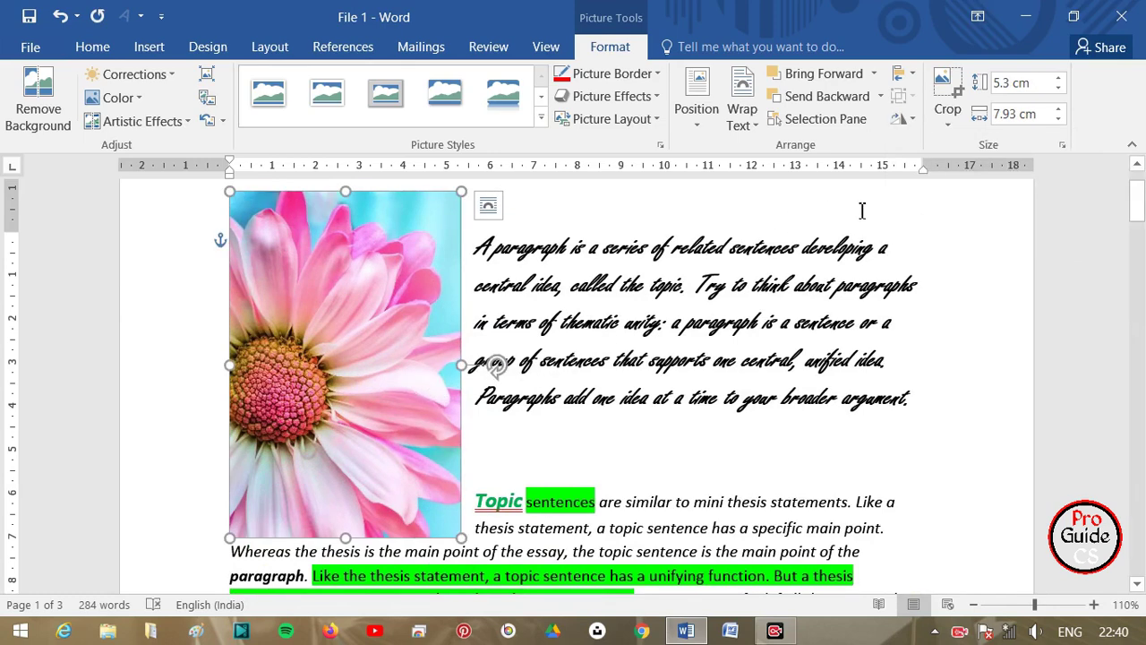
Step: Crop away the photo's top and right parts, then reselect it
{"action": "left_click", "coordinate": [948, 114]}
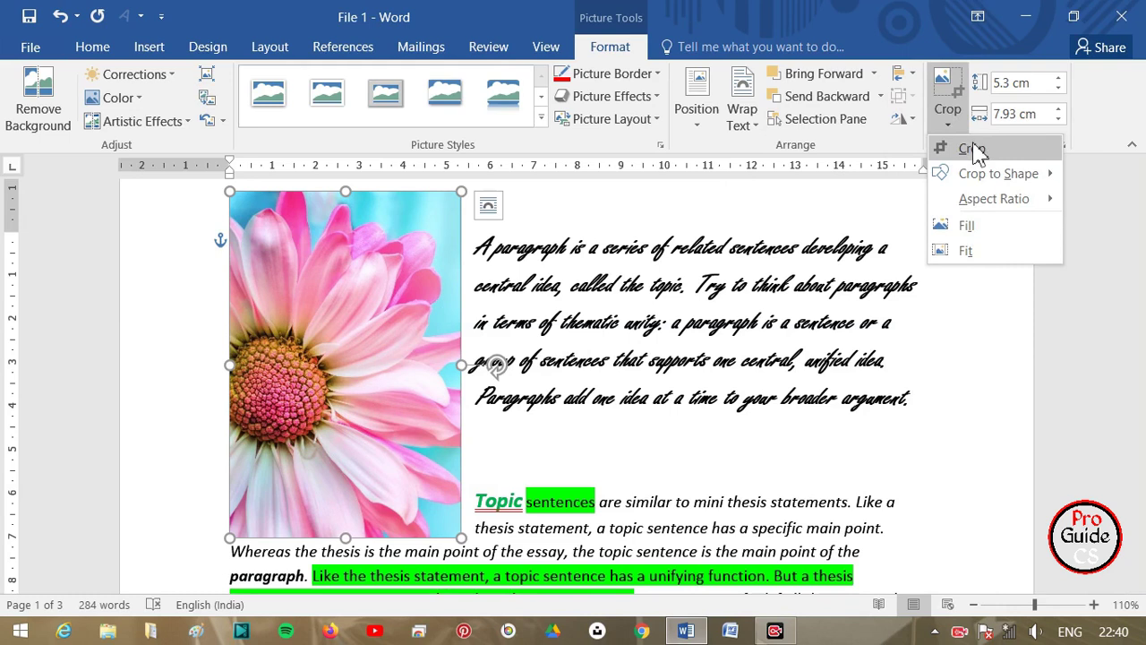
{"action": "left_click", "coordinate": [973, 150]}
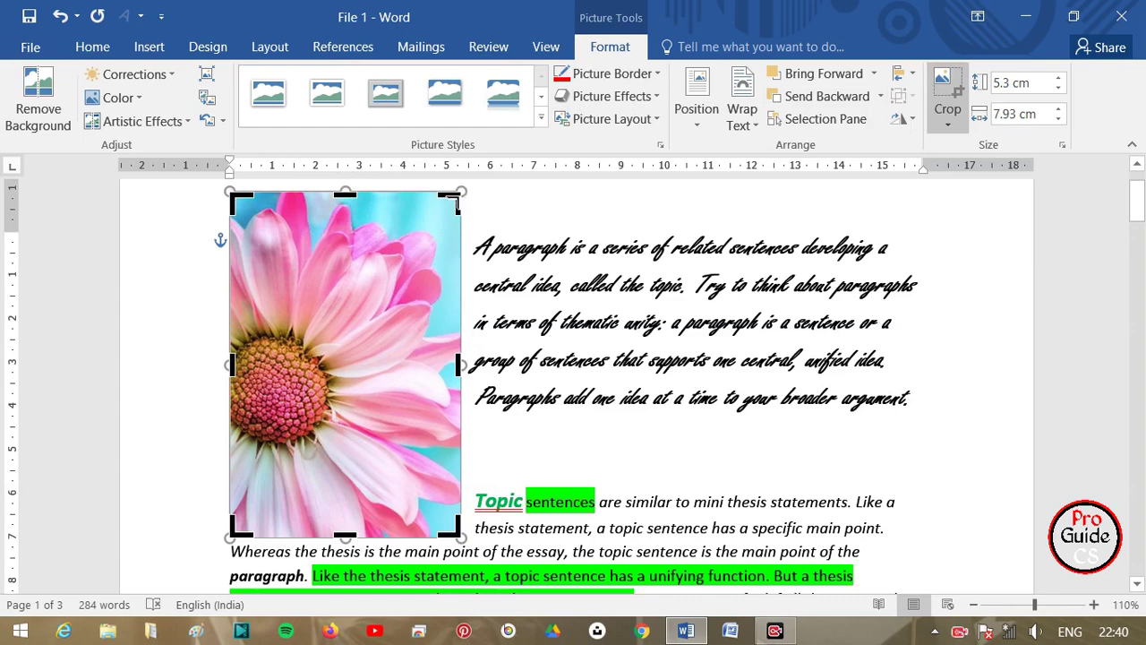
{"action": "left_click_drag", "start_coordinate": [456, 204], "coordinate": [409, 265]}
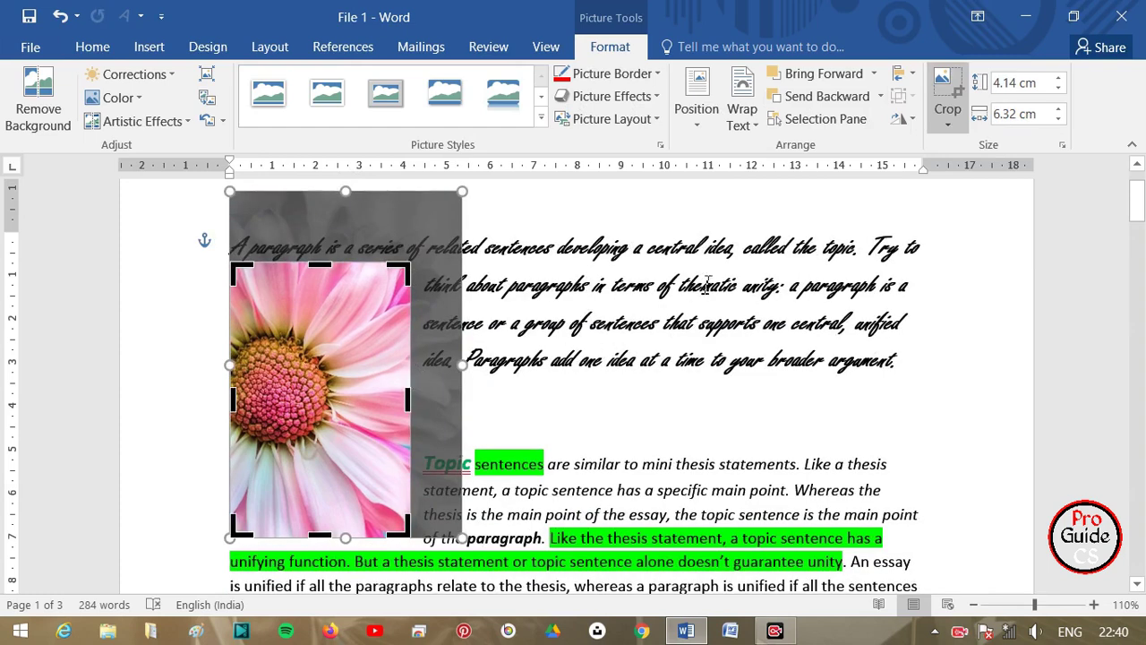
{"action": "left_click", "coordinate": [803, 248]}
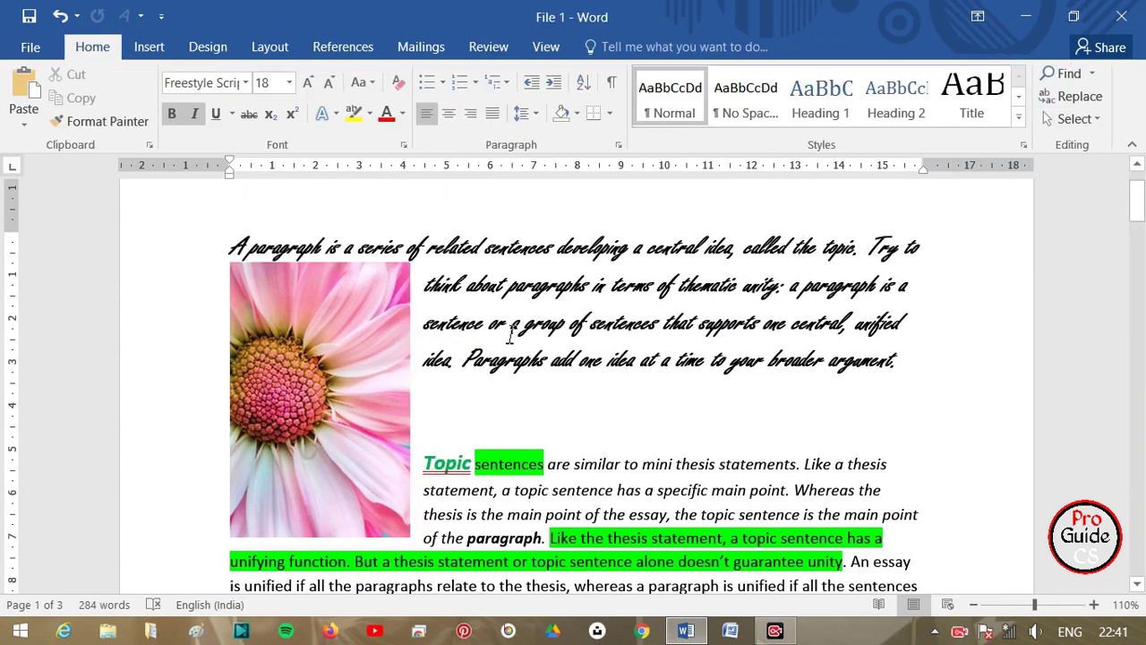
{"action": "left_click", "coordinate": [379, 332]}
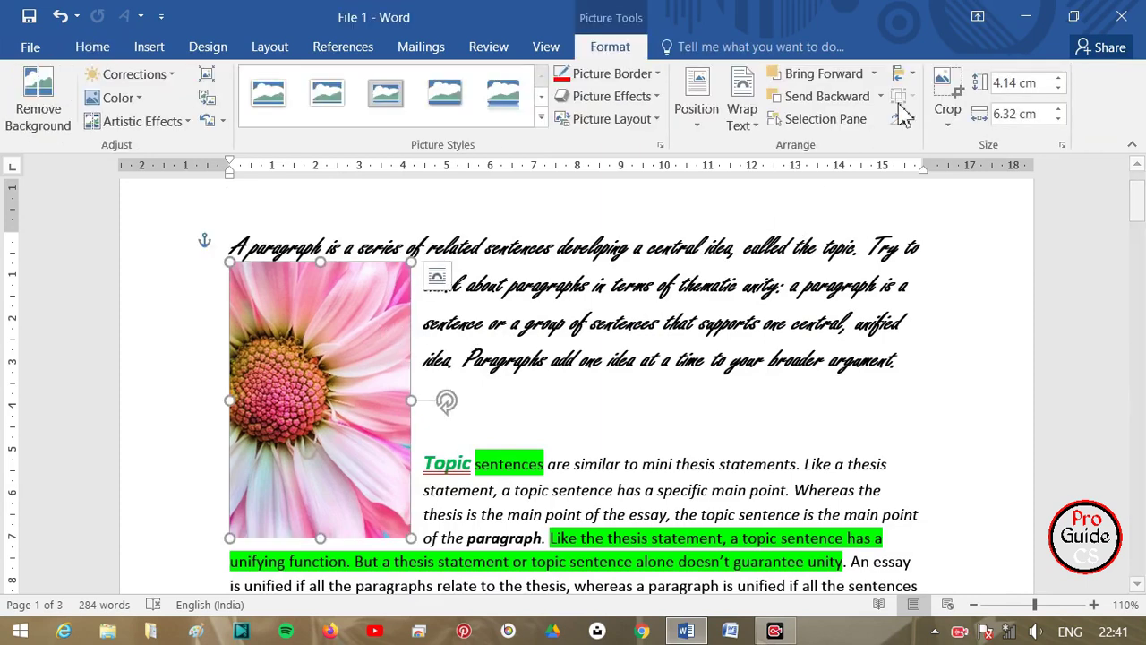
Step: Try oval and snipped-corner rectangle shapes, then crop the photo to a hexagon
{"action": "left_click", "coordinate": [947, 85]}
{"action": "left_click", "coordinate": [947, 127]}
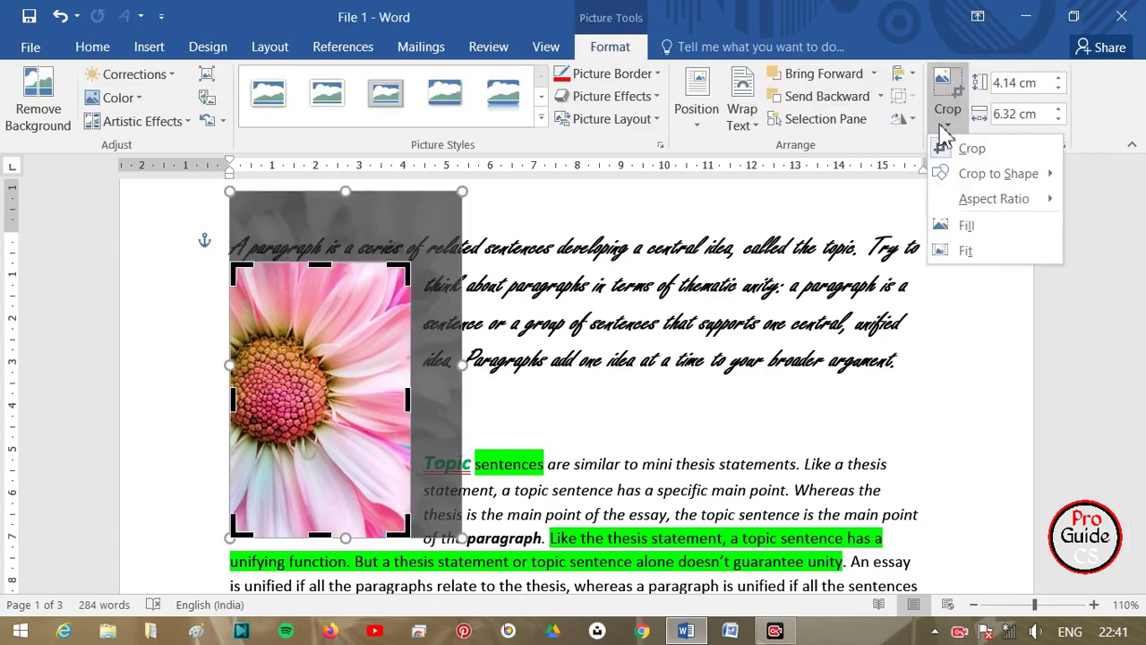
{"action": "mouse_move", "coordinate": [998, 174]}
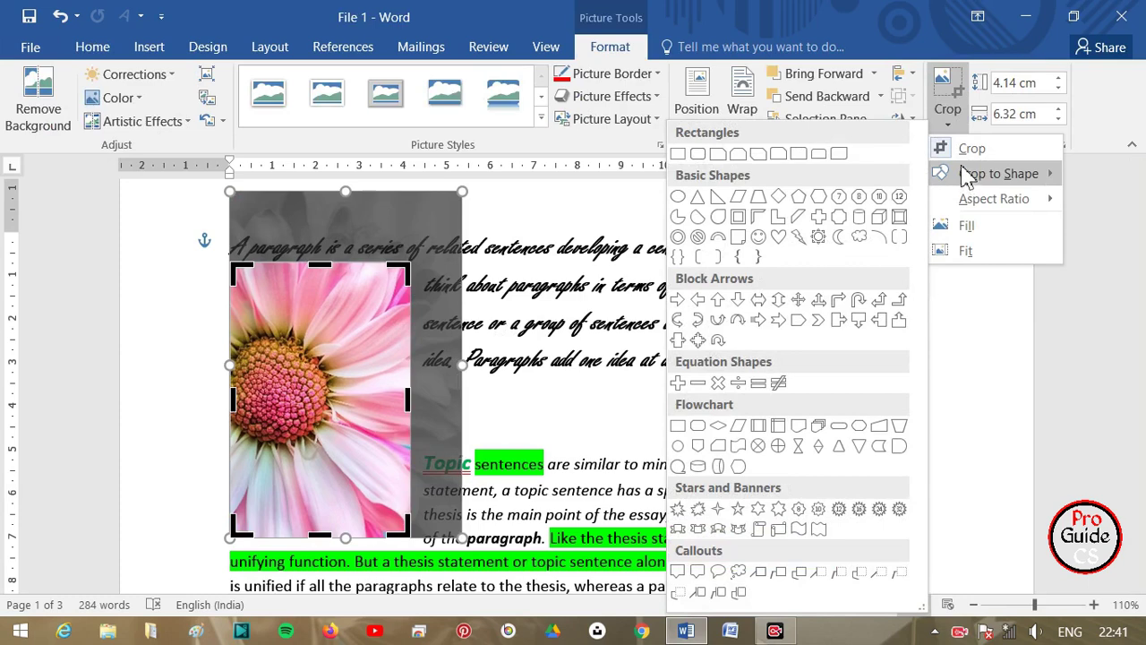
{"action": "left_click", "coordinate": [678, 197]}
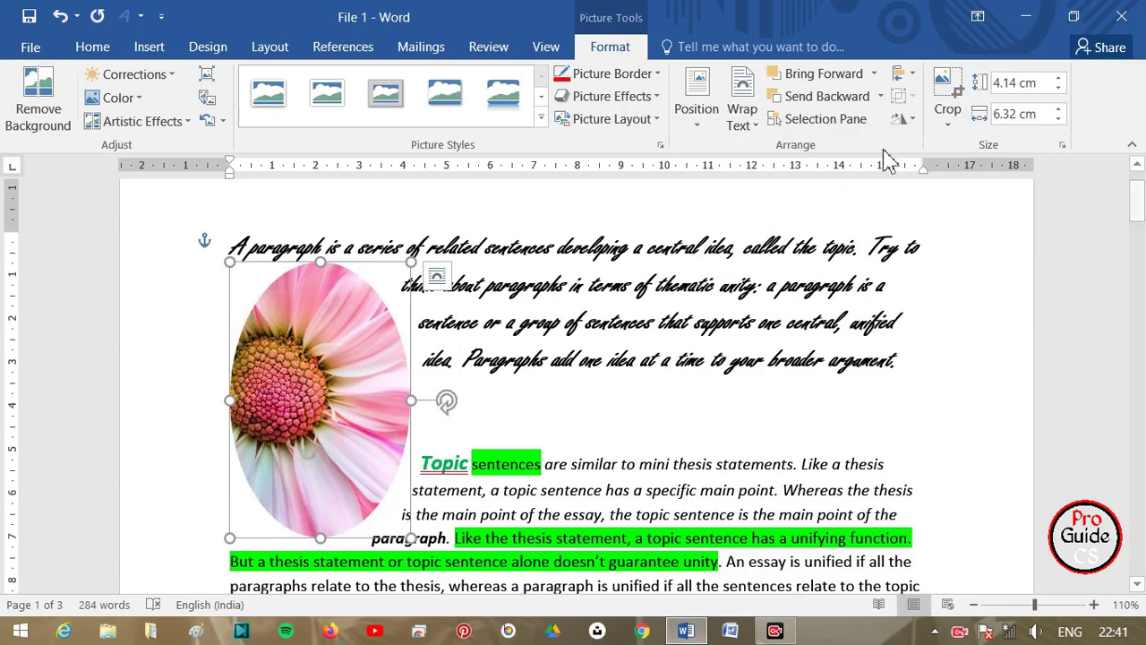
{"action": "left_click", "coordinate": [947, 117]}
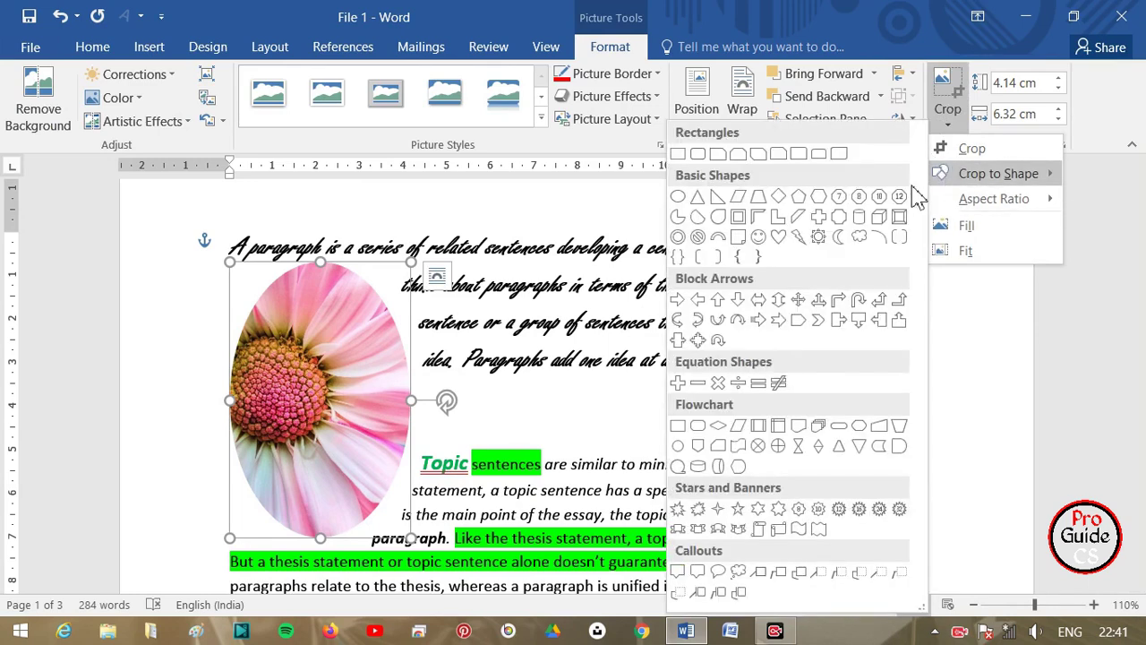
{"action": "left_click", "coordinate": [882, 216]}
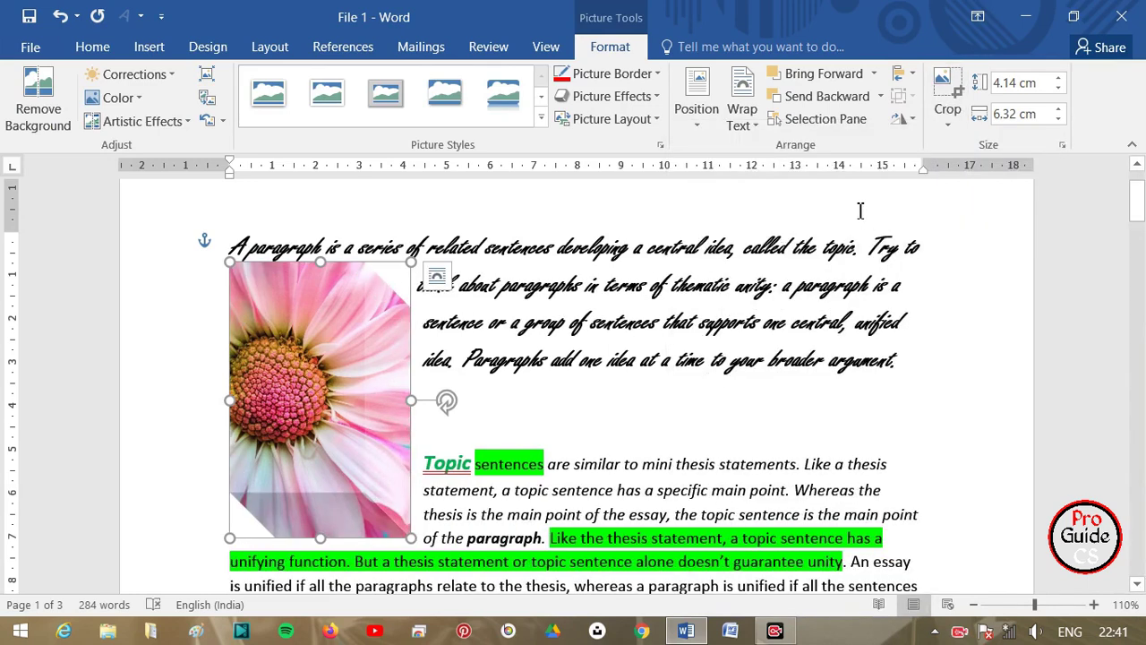
{"action": "left_click", "coordinate": [936, 123]}
{"action": "mouse_move", "coordinate": [993, 199]}
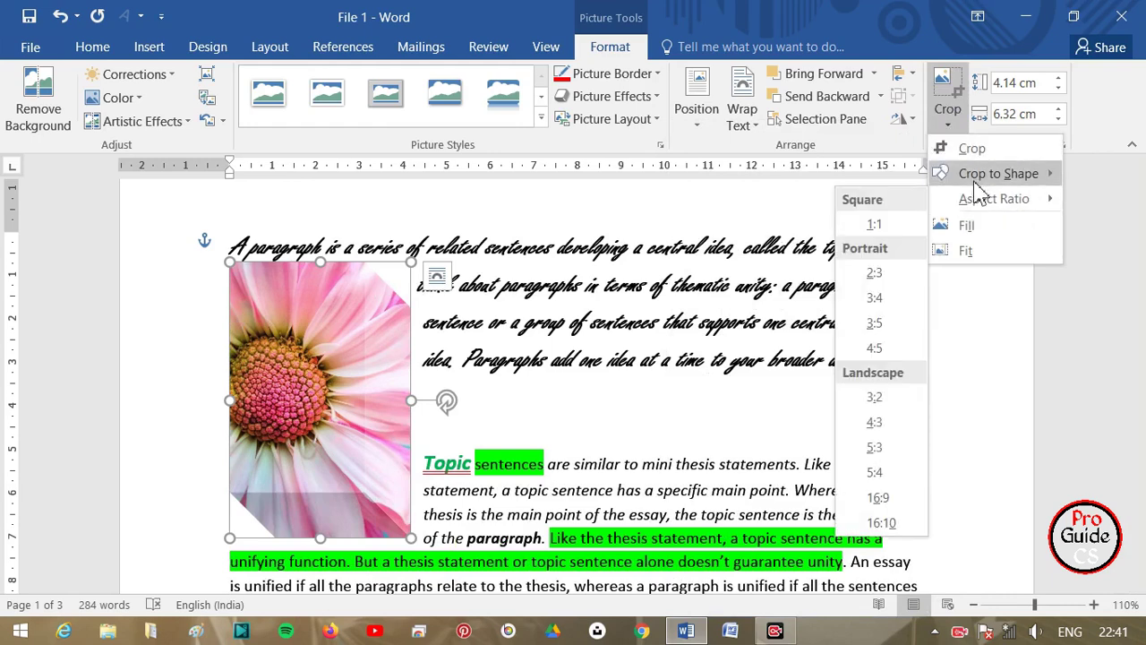
{"action": "mouse_move", "coordinate": [997, 174]}
{"action": "left_click", "coordinate": [820, 202]}
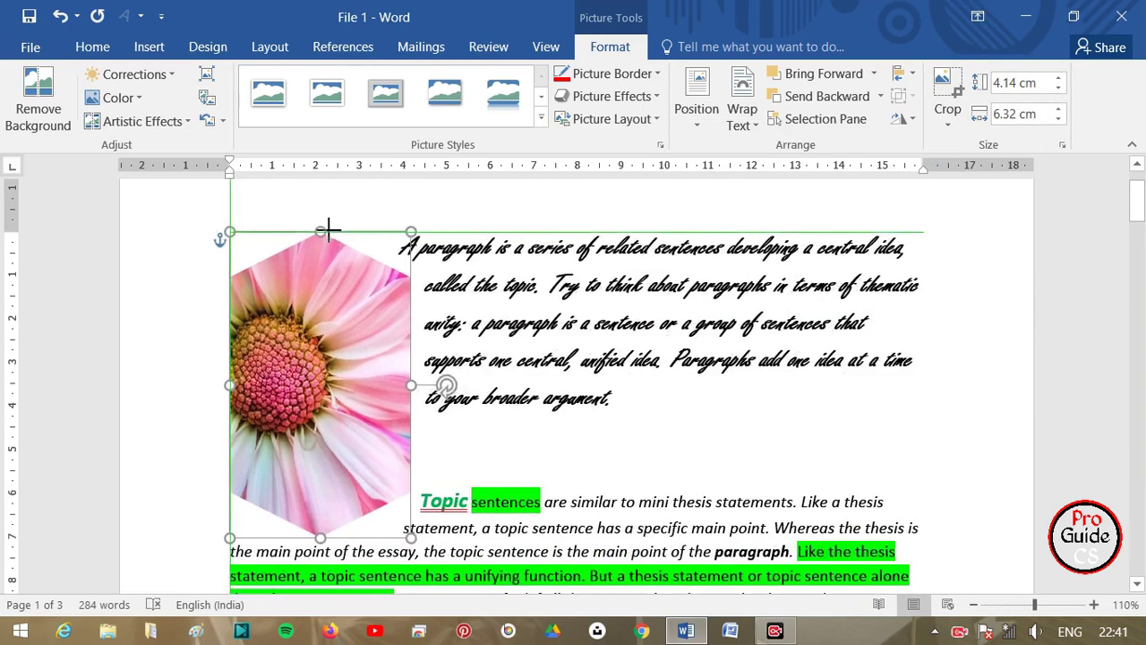
Step: Adjust the hexagon photo's size with the Height and Width spin arrows to 3.93 × 5.4 cm
{"action": "left_click_drag", "start_coordinate": [324, 268], "coordinate": [320, 289]}
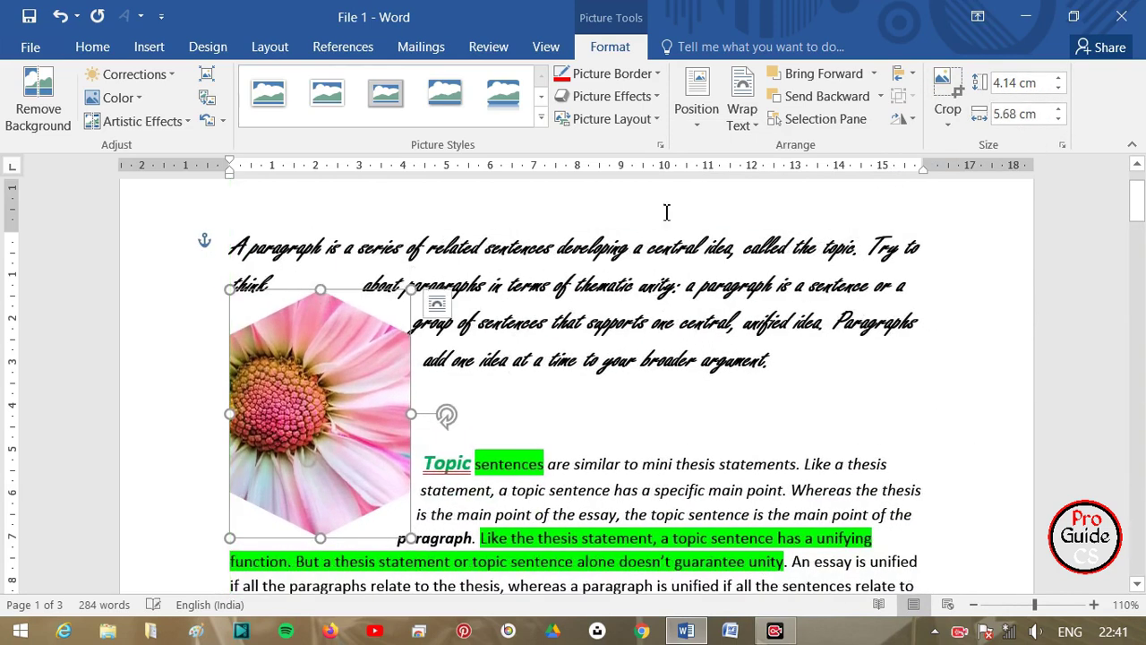
{"action": "left_click", "coordinate": [1057, 78]}
{"action": "left_click", "coordinate": [1057, 77]}
{"action": "left_click", "coordinate": [1057, 78]}
{"action": "left_click", "coordinate": [1057, 77]}
{"action": "left_click", "coordinate": [1057, 89]}
{"action": "left_click", "coordinate": [1058, 89]}
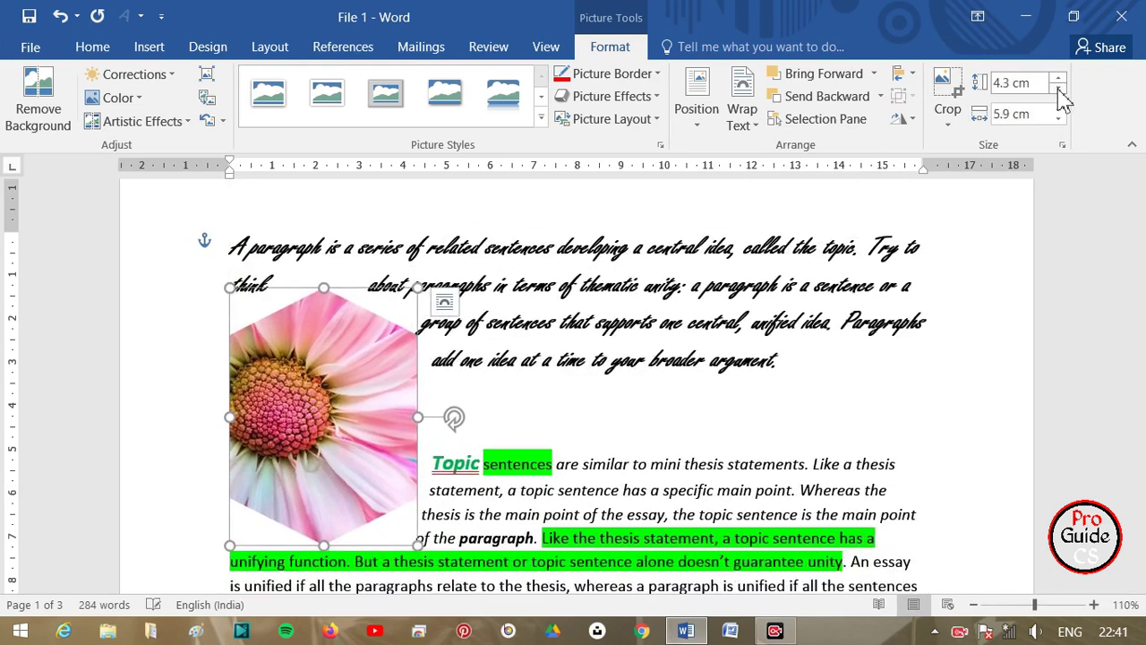
{"action": "left_click", "coordinate": [1058, 89]}
{"action": "left_click", "coordinate": [1058, 109]}
{"action": "left_click", "coordinate": [1057, 108]}
{"action": "left_click", "coordinate": [1057, 119]}
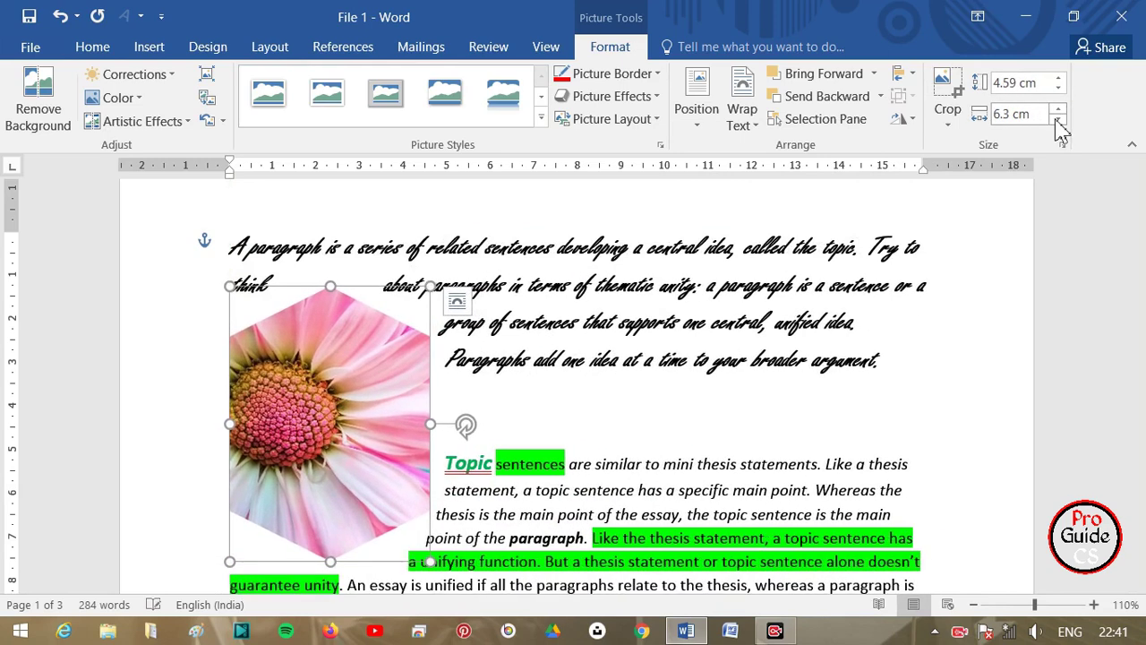
{"action": "left_click", "coordinate": [1057, 119]}
{"action": "left_click", "coordinate": [1057, 119]}
{"action": "left_click", "coordinate": [1057, 119]}
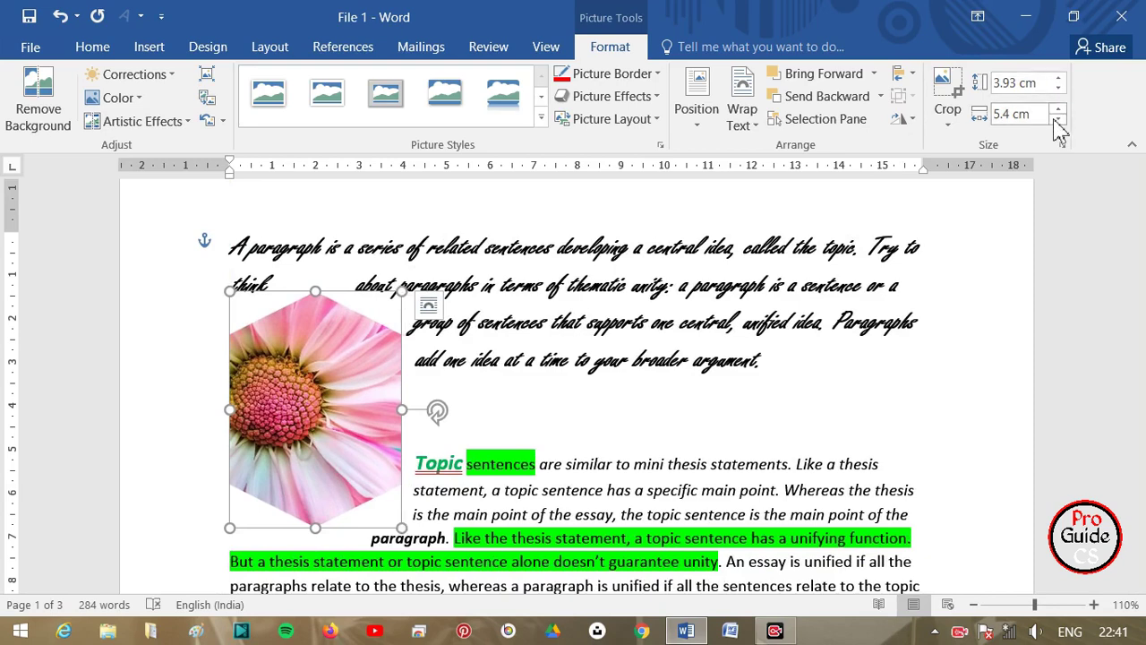
Step: Set the photo's height and width to 1 cm
{"action": "left_click", "coordinate": [1057, 83]}
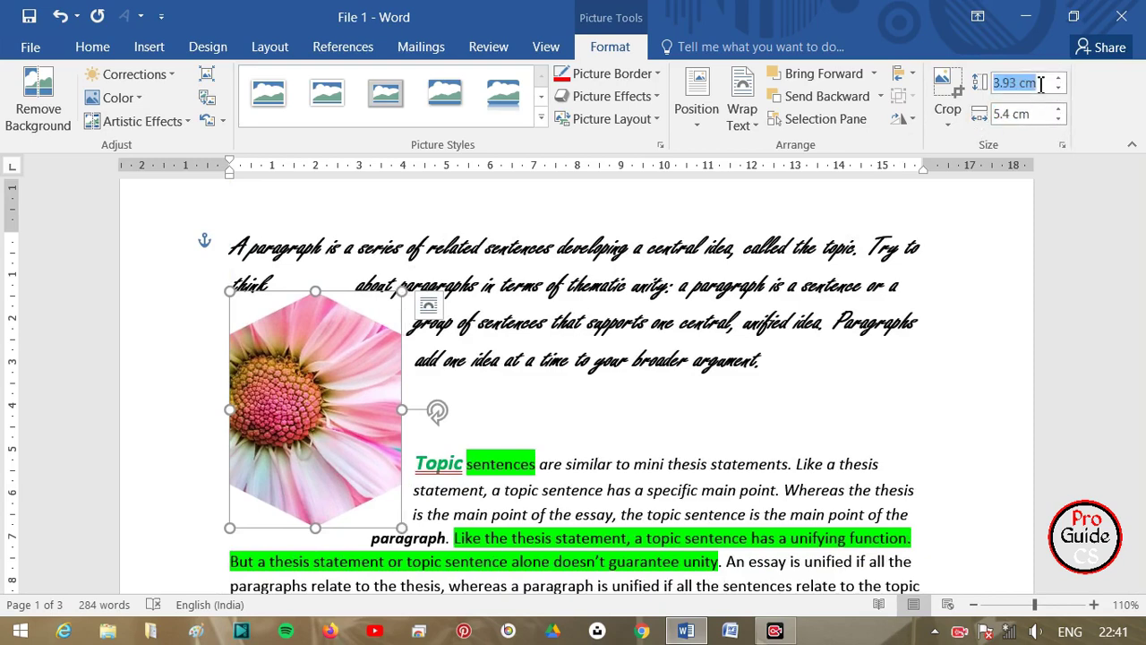
{"action": "type", "text": "1"}
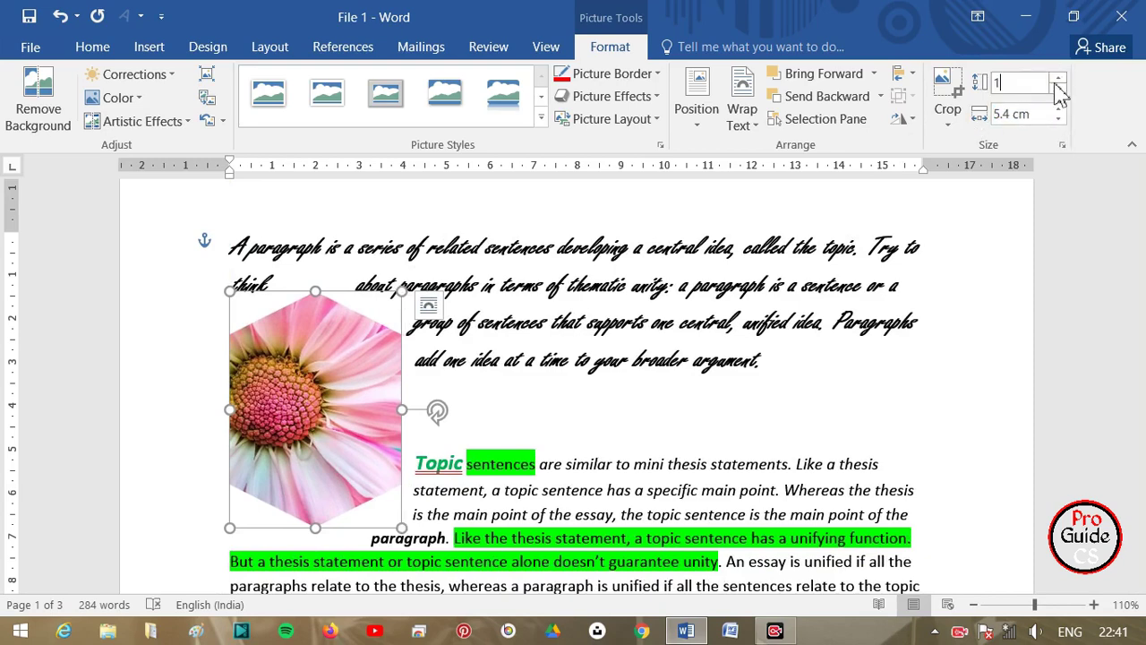
{"action": "left_click", "coordinate": [996, 114]}
{"action": "left_click_drag", "start_coordinate": [995, 114], "coordinate": [1038, 114]}
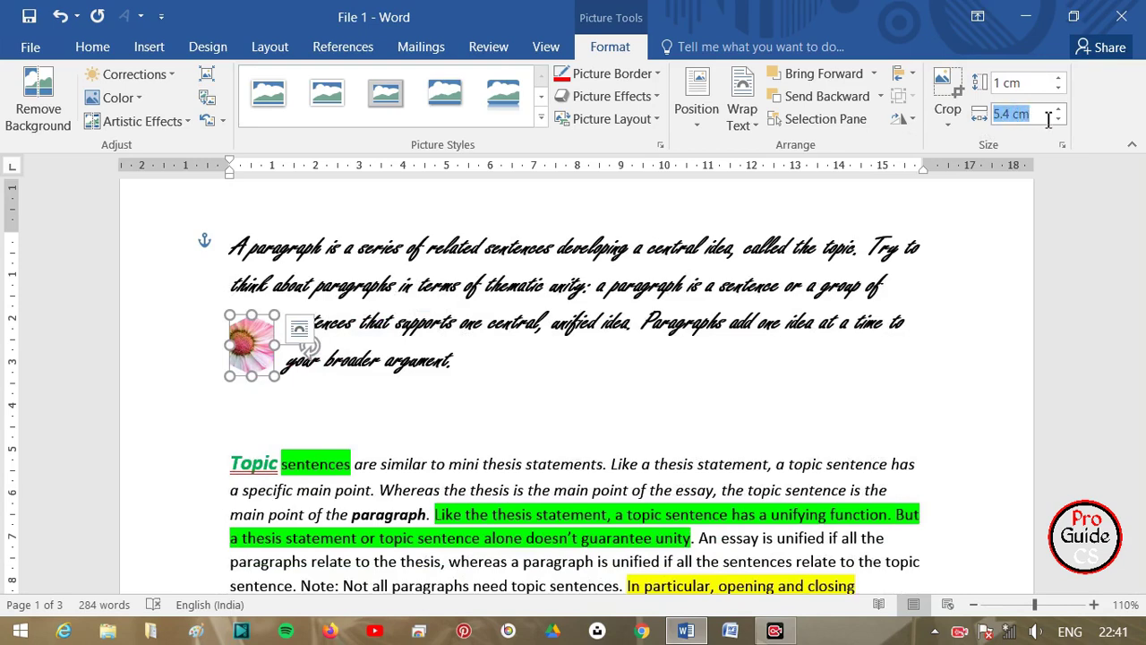
{"action": "type", "text": "1"}
{"action": "left_click", "coordinate": [521, 305]}
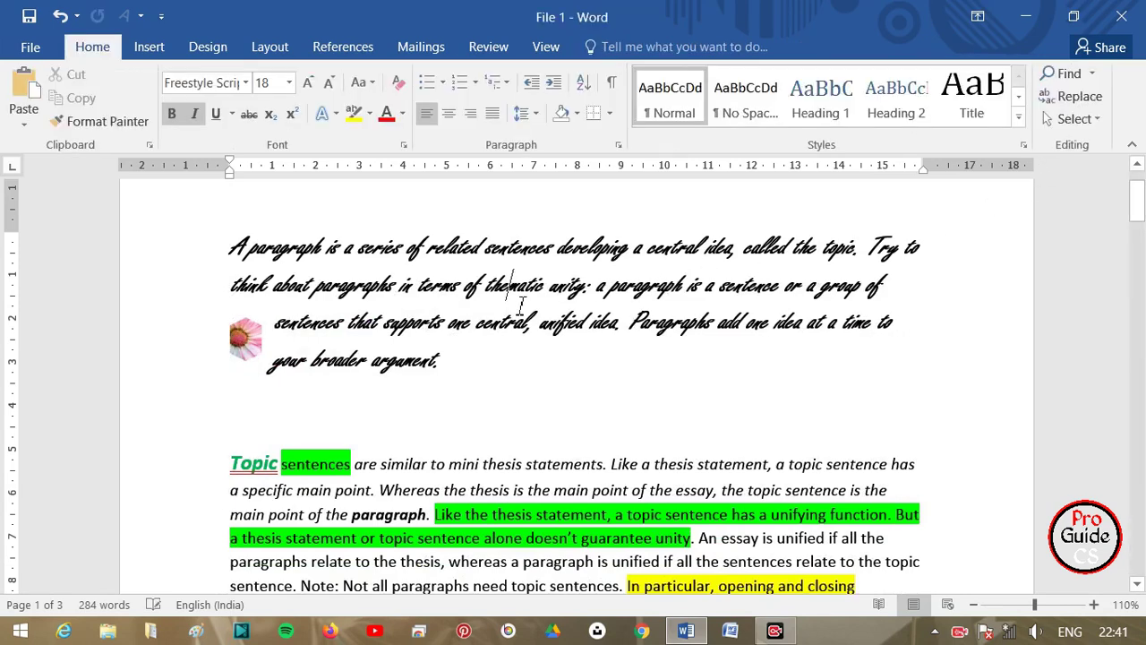
Step: Enlarge the tiny photo by its corner handle to about 4.93 × 6.76 cm
{"action": "left_click", "coordinate": [237, 354]}
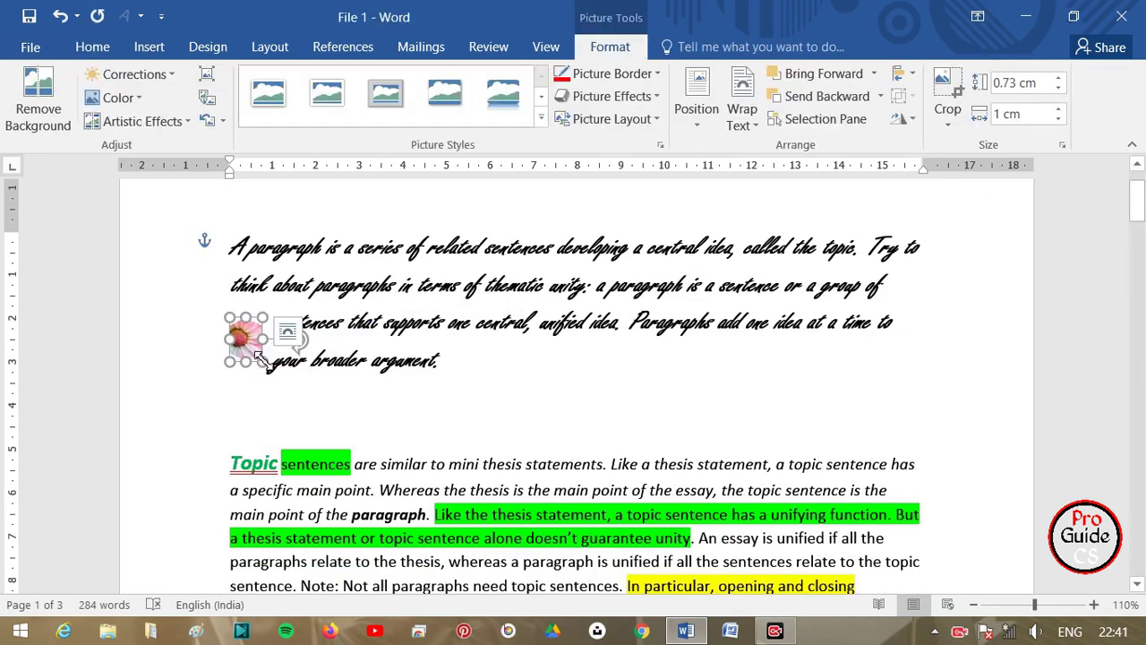
{"action": "left_click_drag", "start_coordinate": [255, 356], "coordinate": [413, 474]}
{"action": "scroll", "coordinate": [410, 447], "scroll_direction": "down", "scroll_amount": 3}
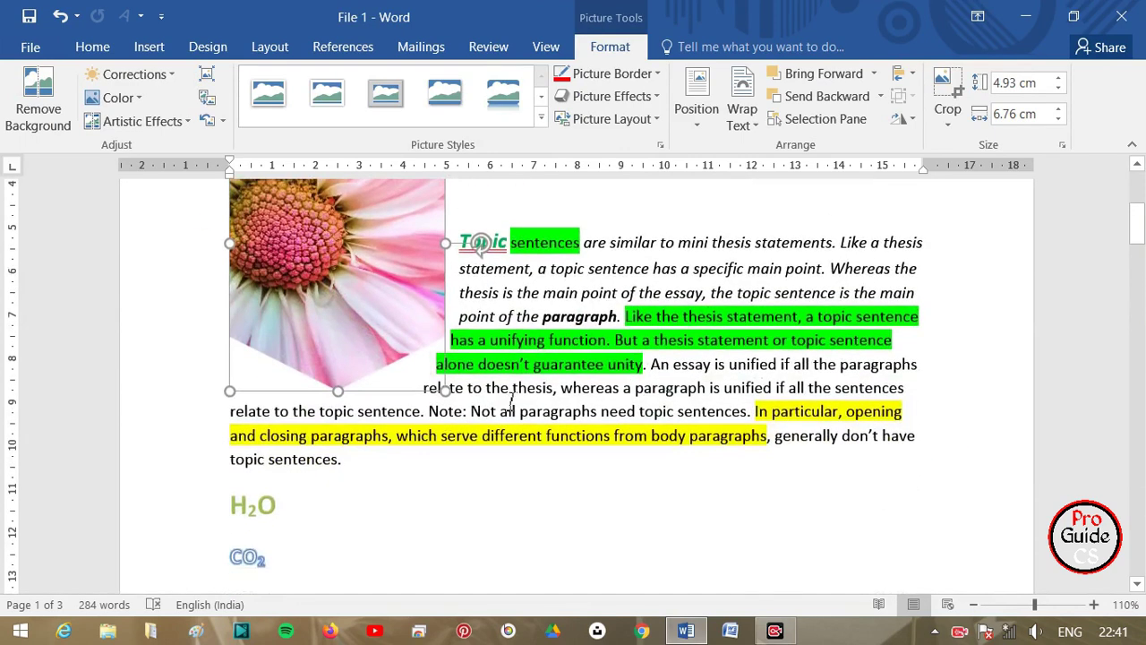
{"action": "scroll", "coordinate": [502, 402], "scroll_direction": "up", "scroll_amount": 3}
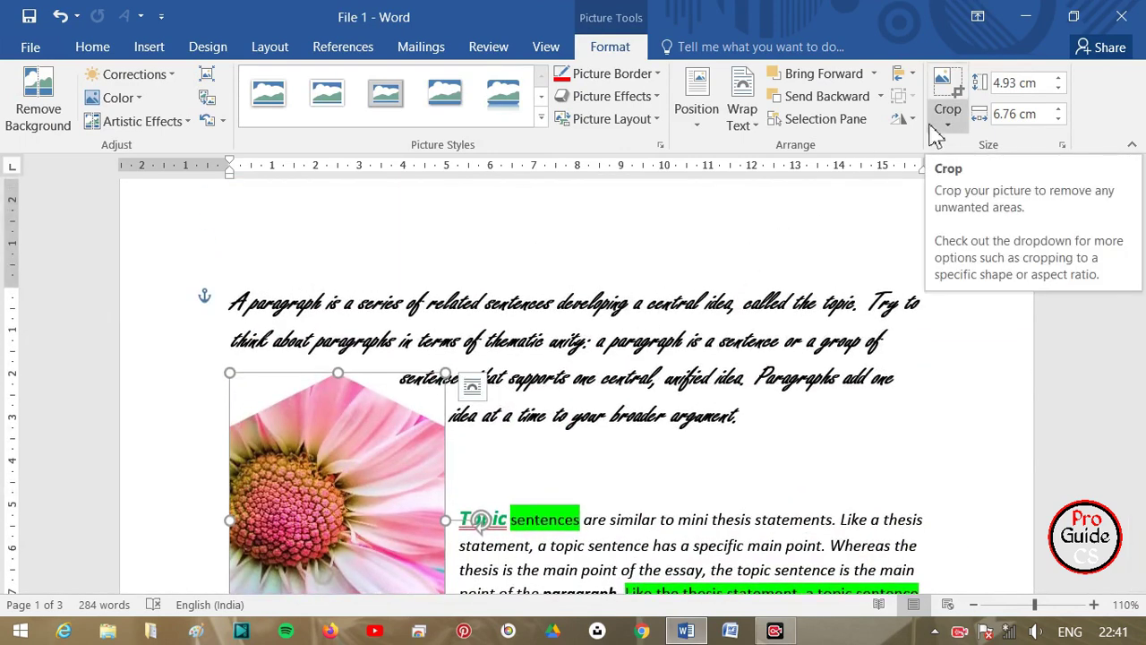